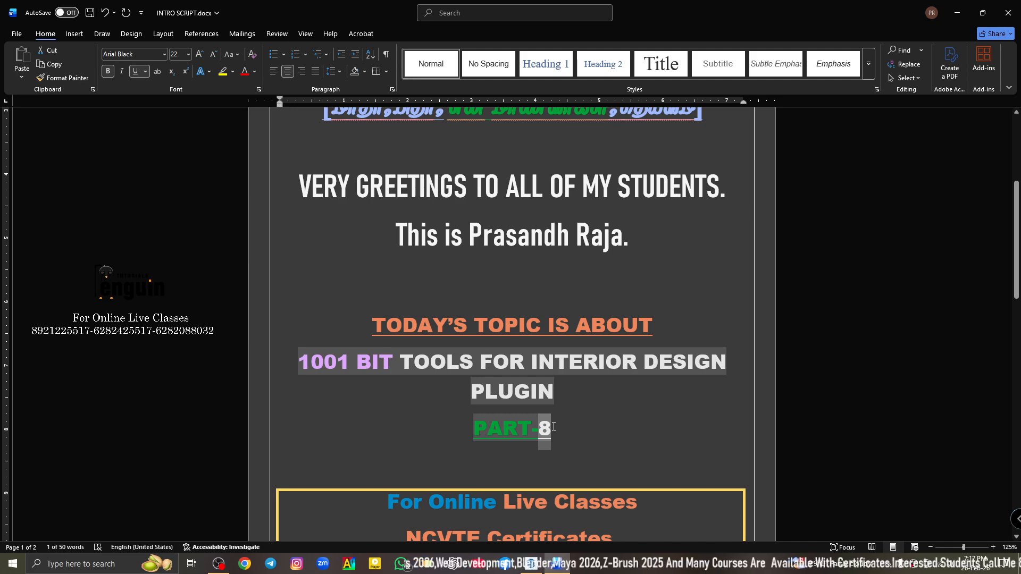
- Review the online class contact numbers and certificate details in the intro document, and switch to SketchUp
scroll(553, 427, down, 3)
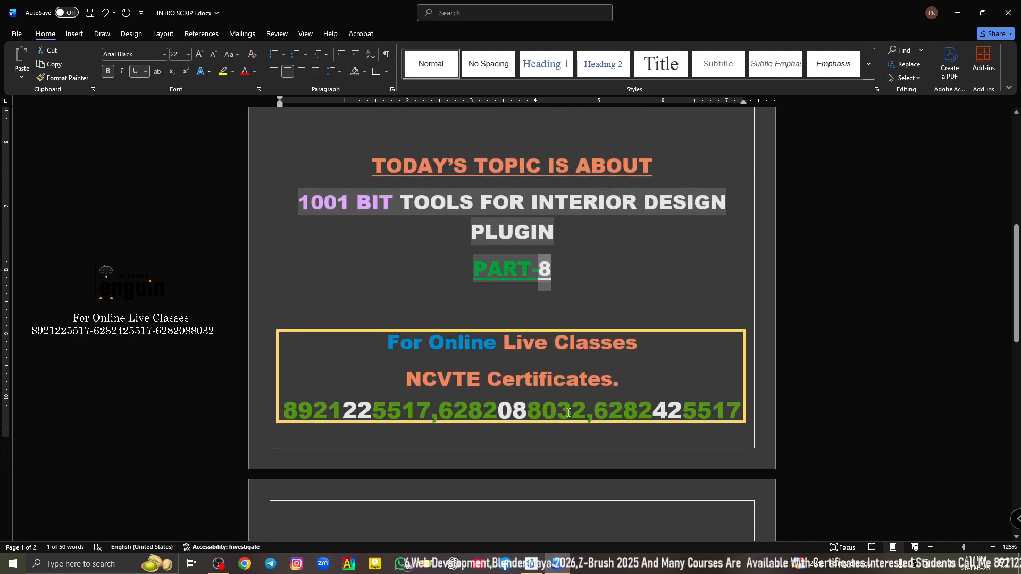
drag(568, 413, 714, 408)
click(468, 409)
double_click(333, 411)
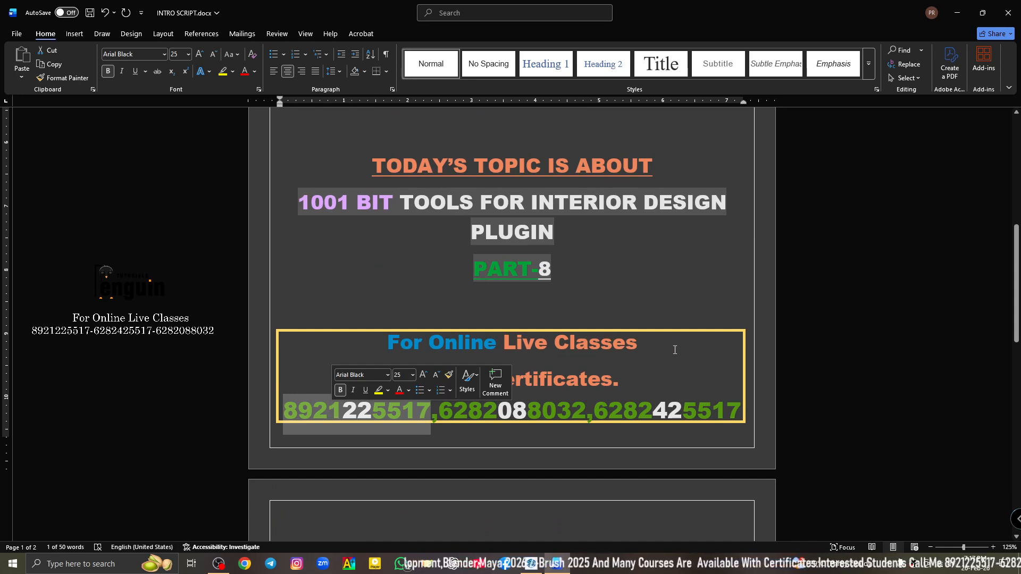
click(631, 381)
key(alt+Tab)
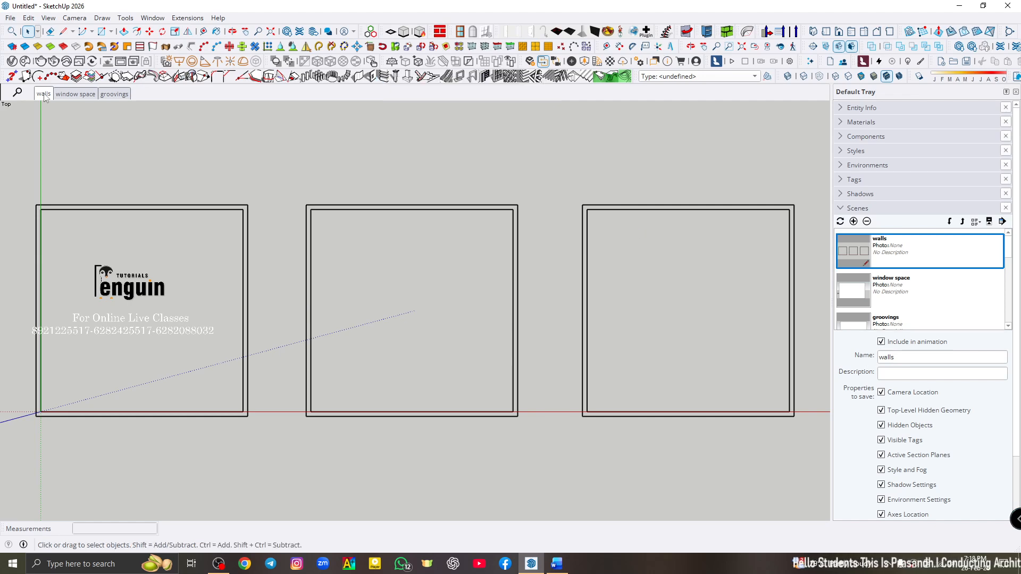
- View the window space and groovings scenes, and return to the walls scene
click(71, 94)
click(113, 94)
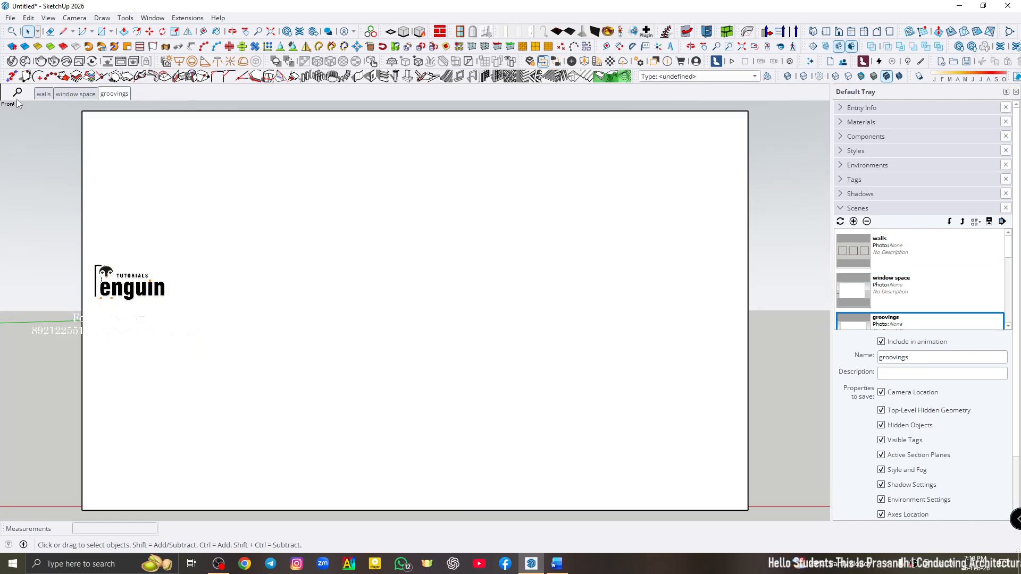
click(43, 94)
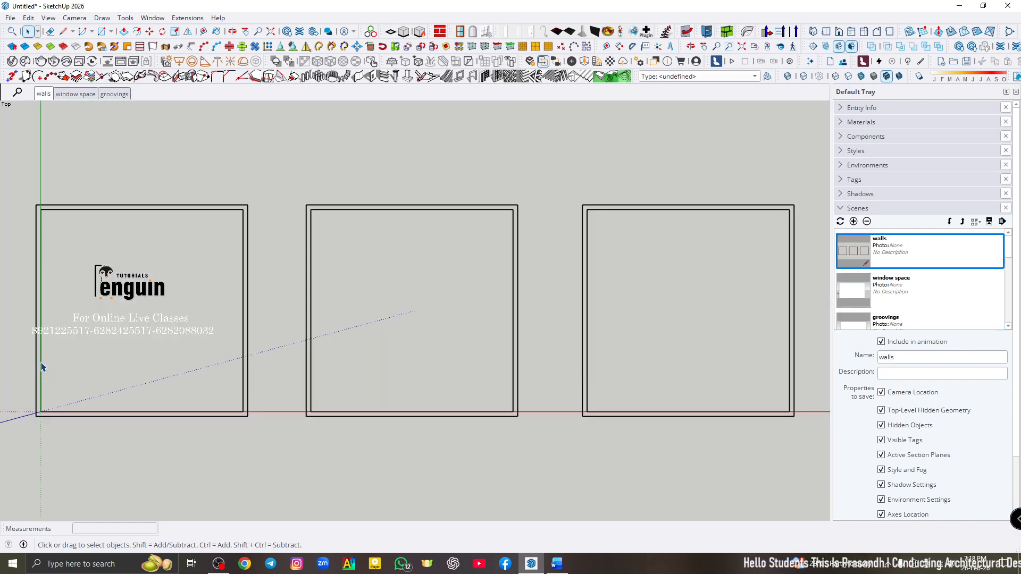
- Start the 1001bit vertical walls tool, shrink its dialog and place it over the middle of the drawing
click(356, 77)
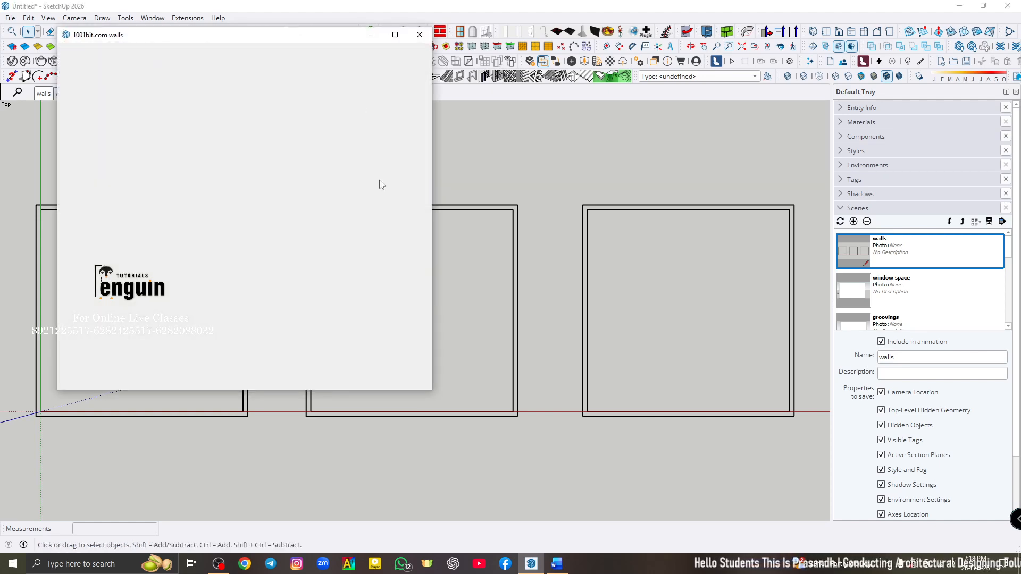
drag(432, 391, 336, 280)
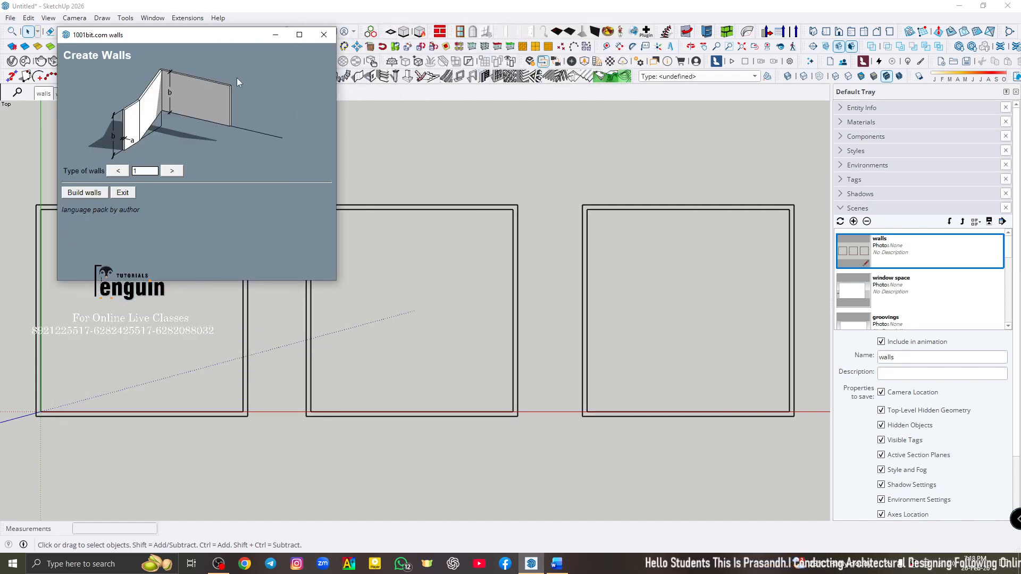
drag(208, 39, 539, 152)
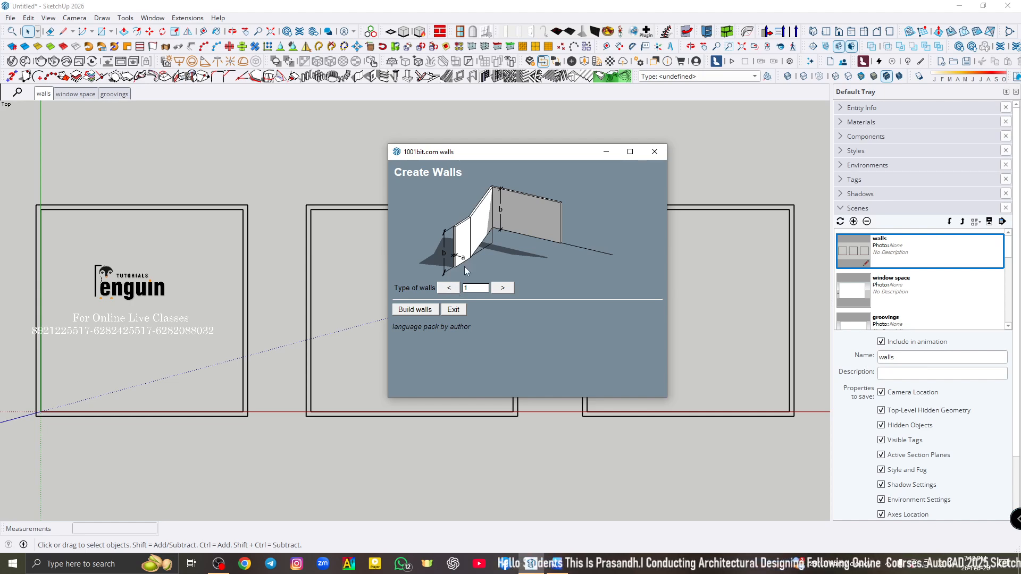
- Look through the available wall types in the Create Walls dialog and return to type 1
click(506, 289)
click(506, 290)
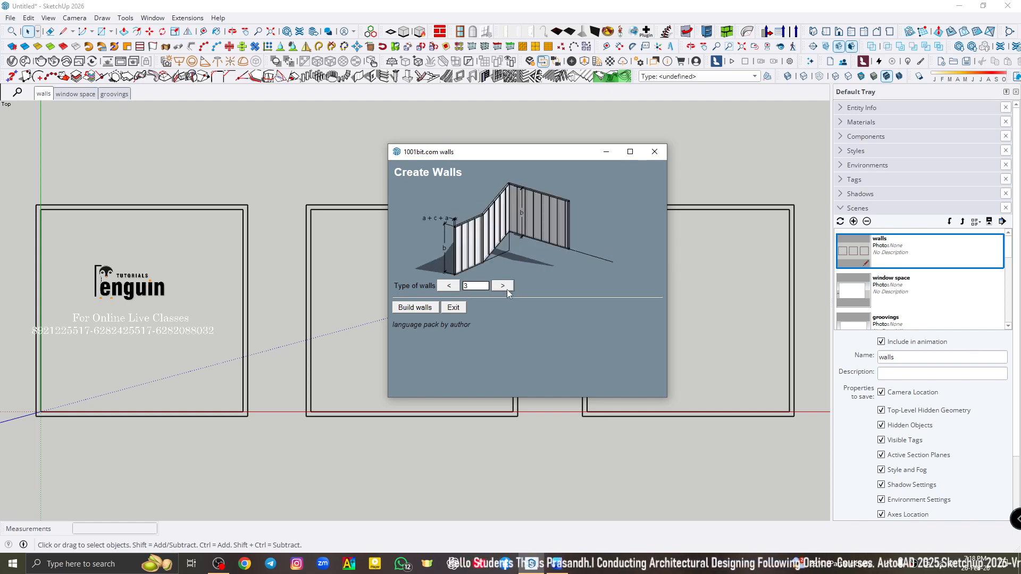
click(506, 290)
click(506, 288)
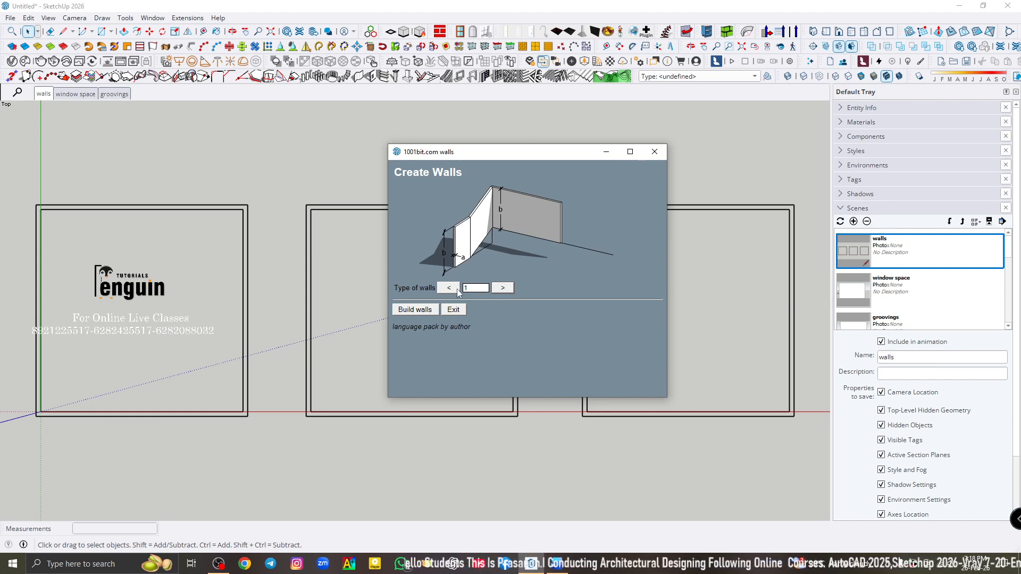
click(499, 289)
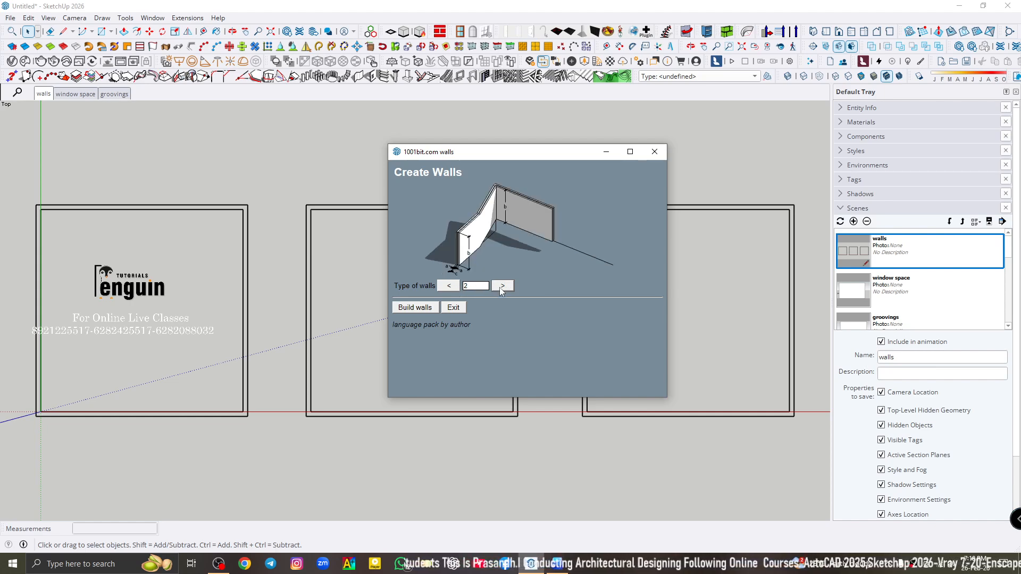
click(499, 289)
click(450, 286)
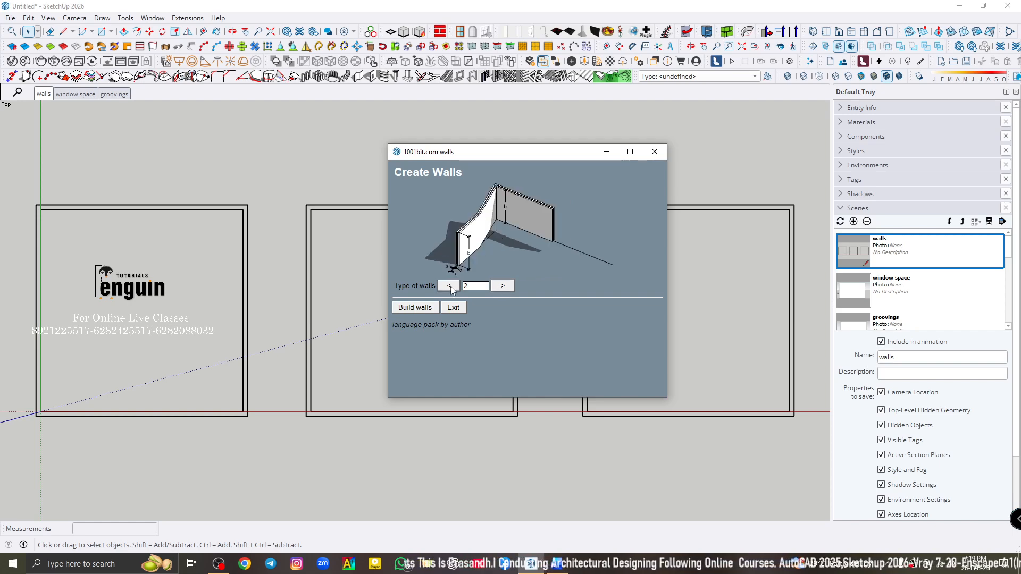
click(449, 286)
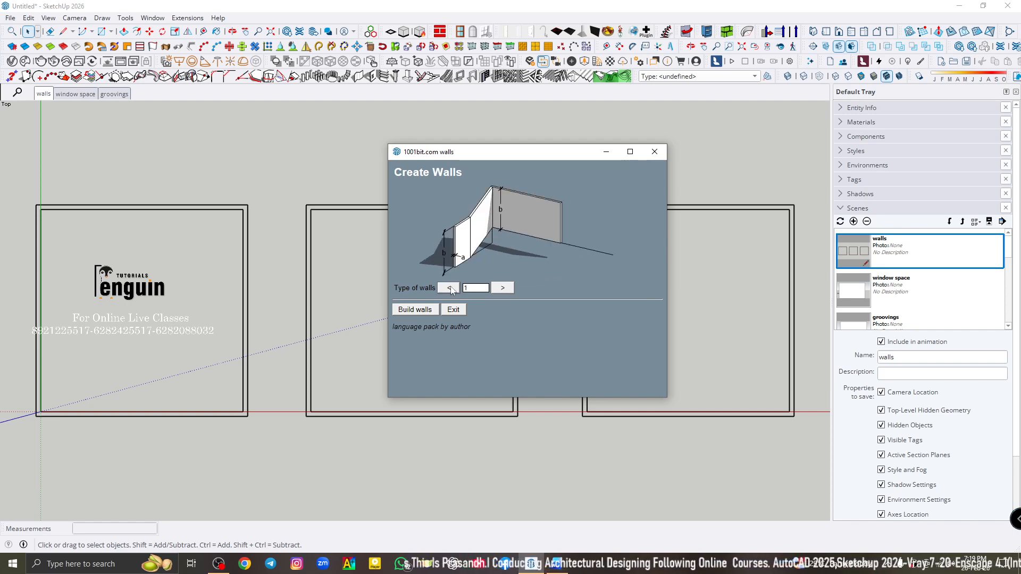
- Open the Create Vertical Wall settings for wall type 1 and enlarge the dialog so all options are visible
click(424, 309)
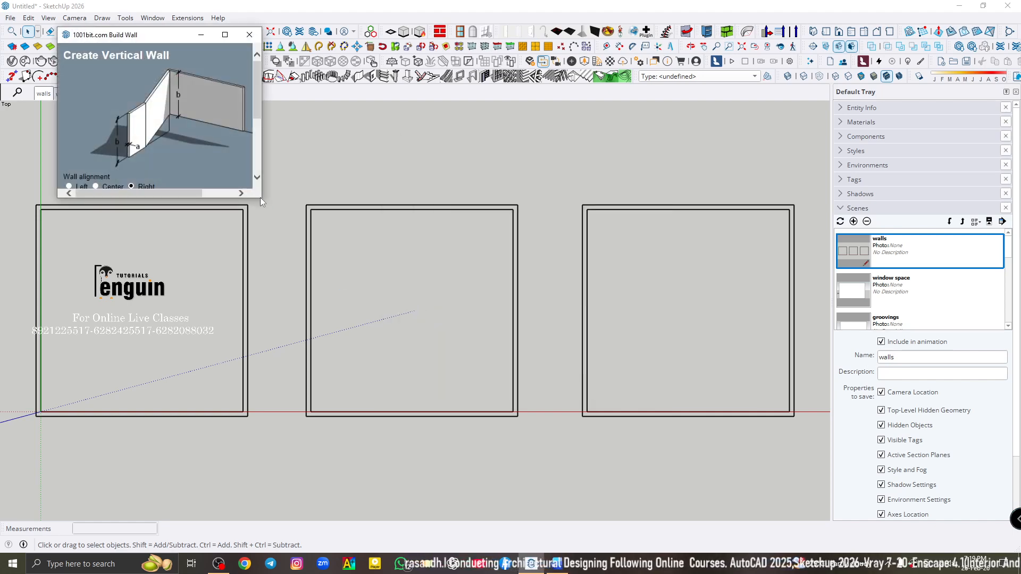
drag(260, 197, 383, 332)
drag(161, 35, 471, 93)
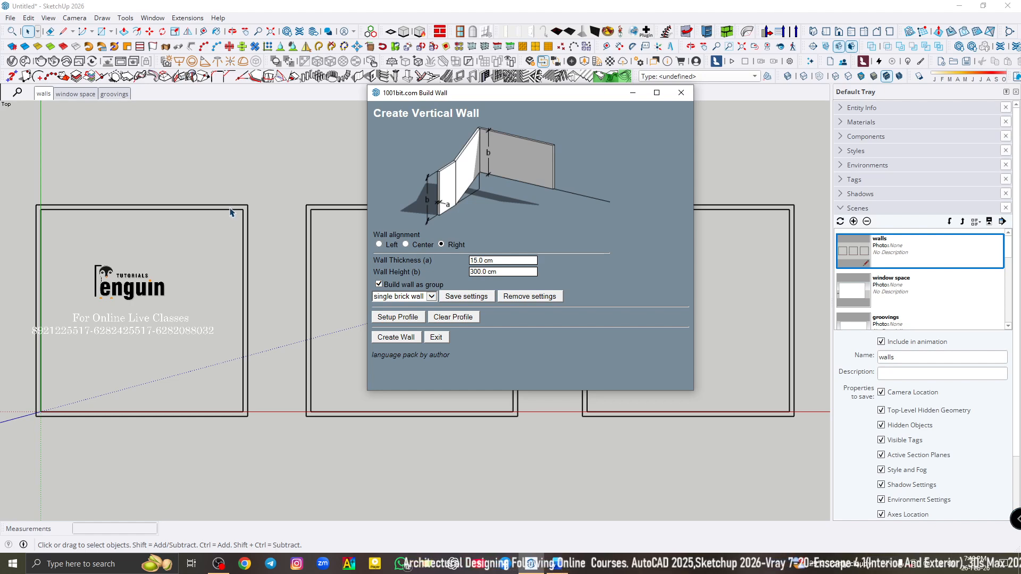
- Set the wall thickness to 23 and choose the single brick wall preset
drag(503, 259, 438, 256)
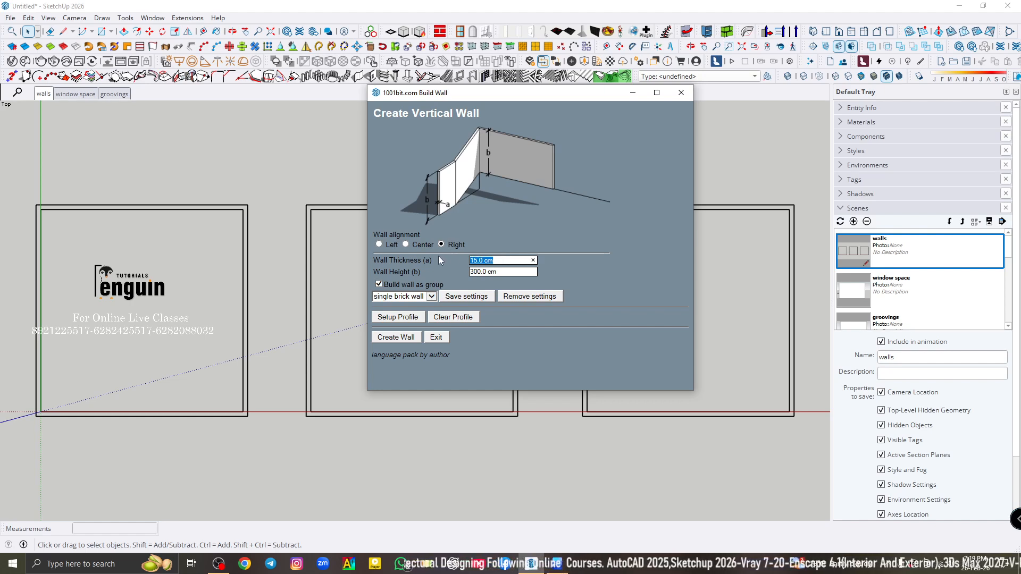
text(23)
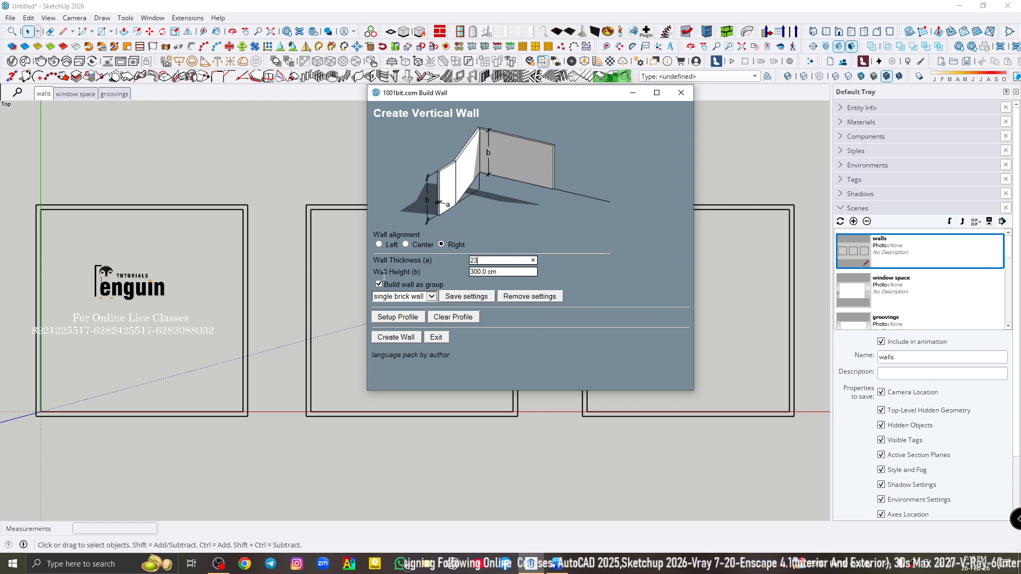
key(Tab)
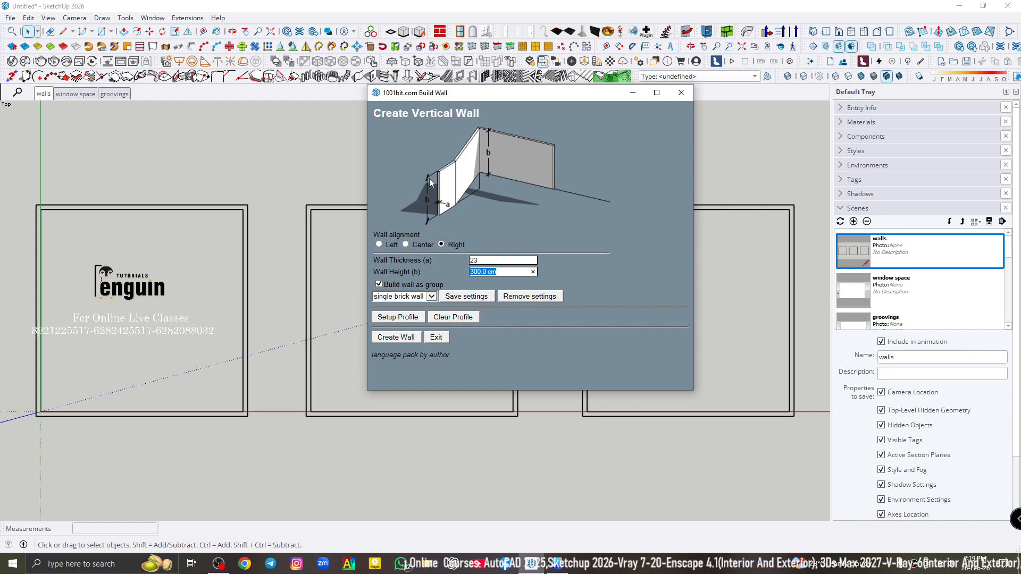
click(432, 296)
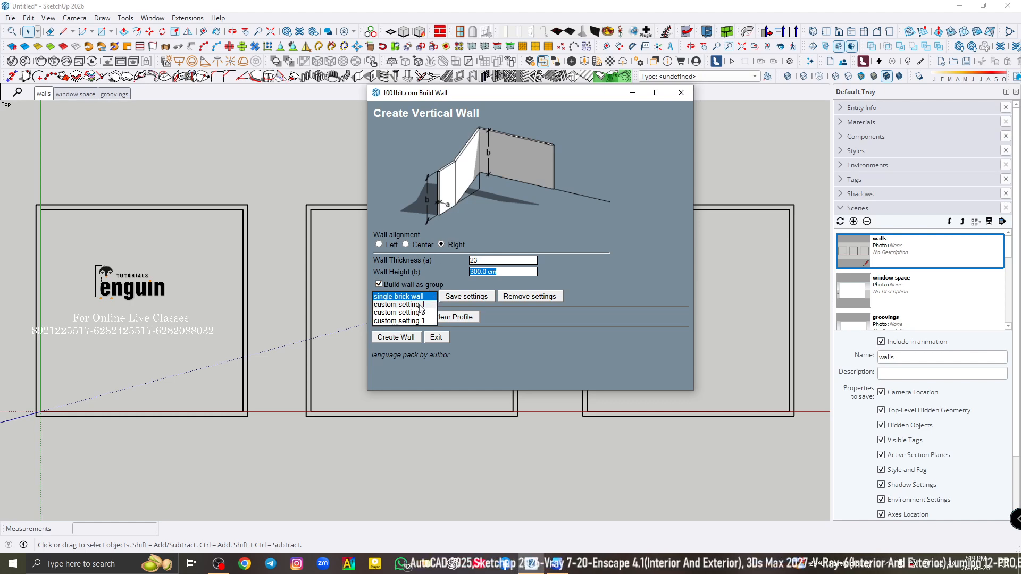
click(563, 325)
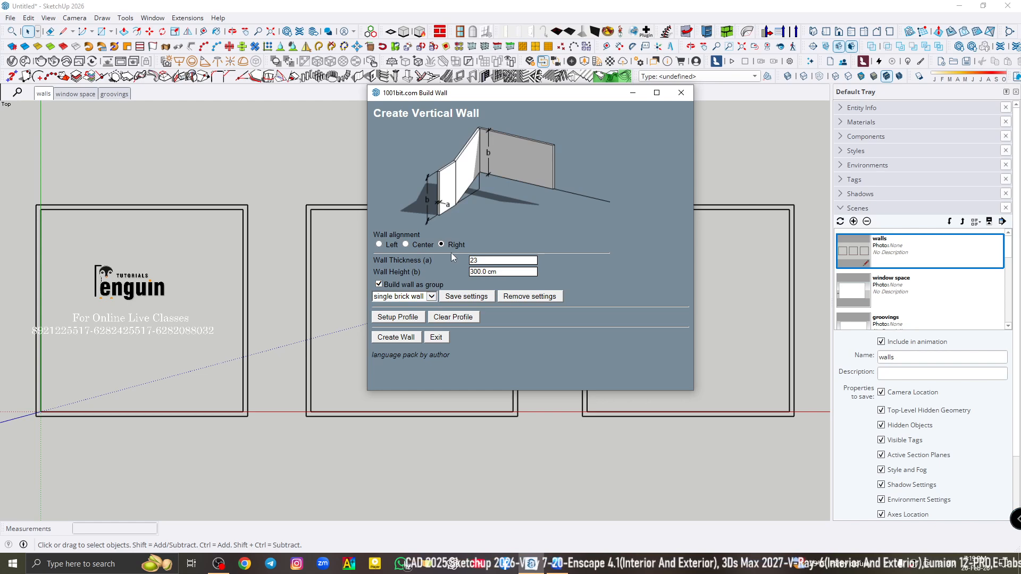
click(430, 297)
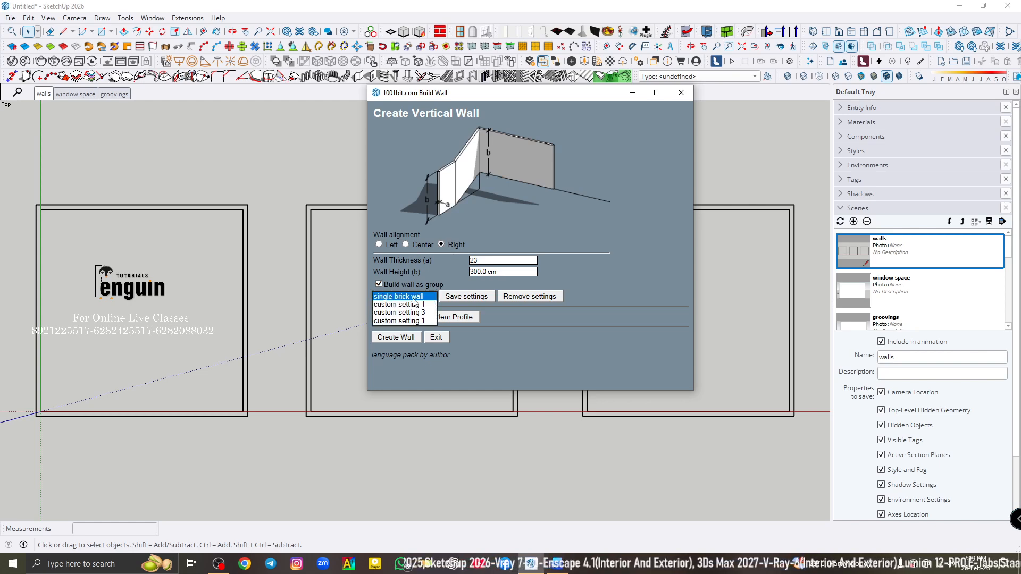
click(413, 297)
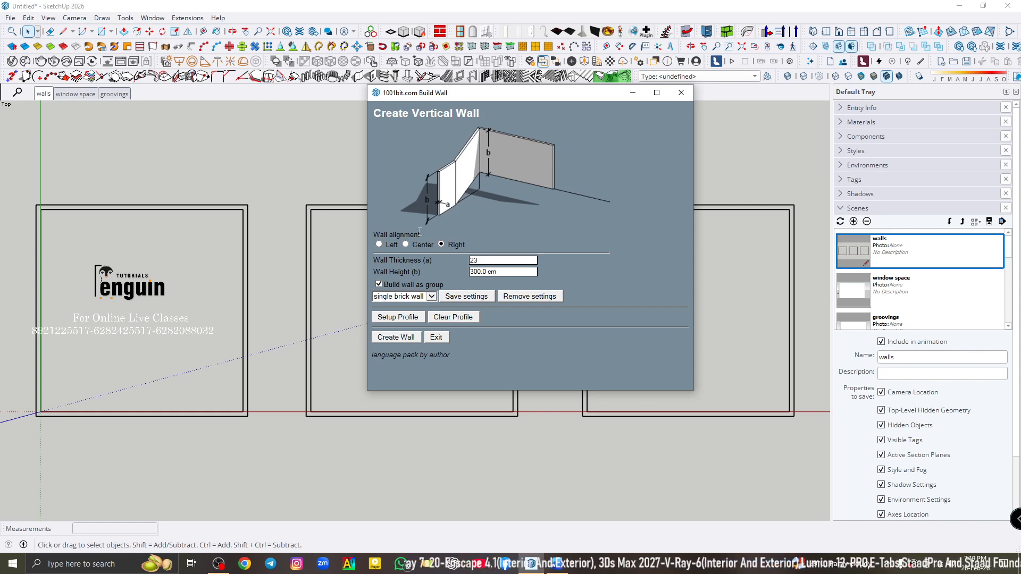
- Create a right-aligned wall around the outer corners of the first square outline, closing it at the starting corner
click(400, 338)
scroll(624, 354, down, 1)
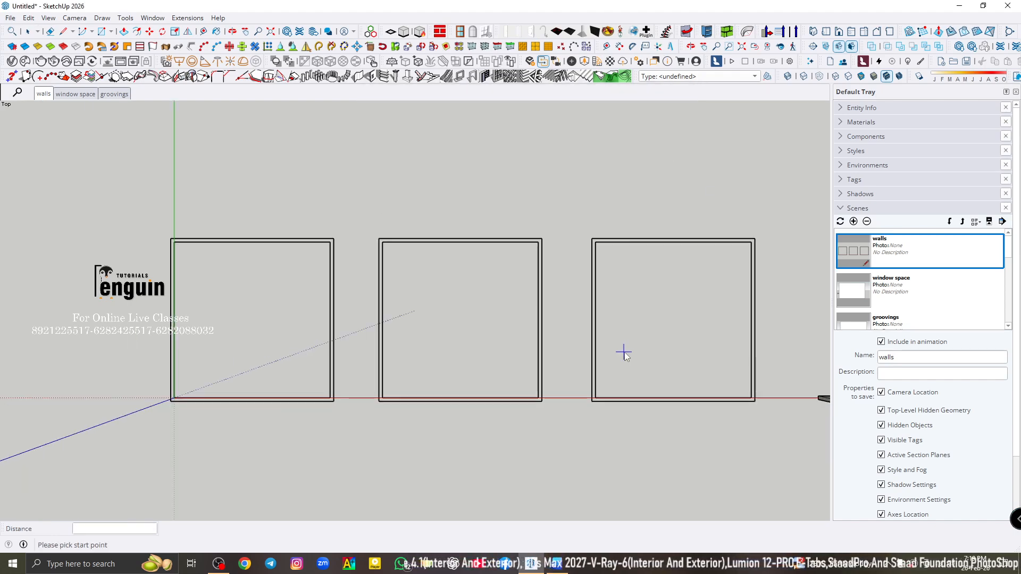
scroll(212, 234, up, 3)
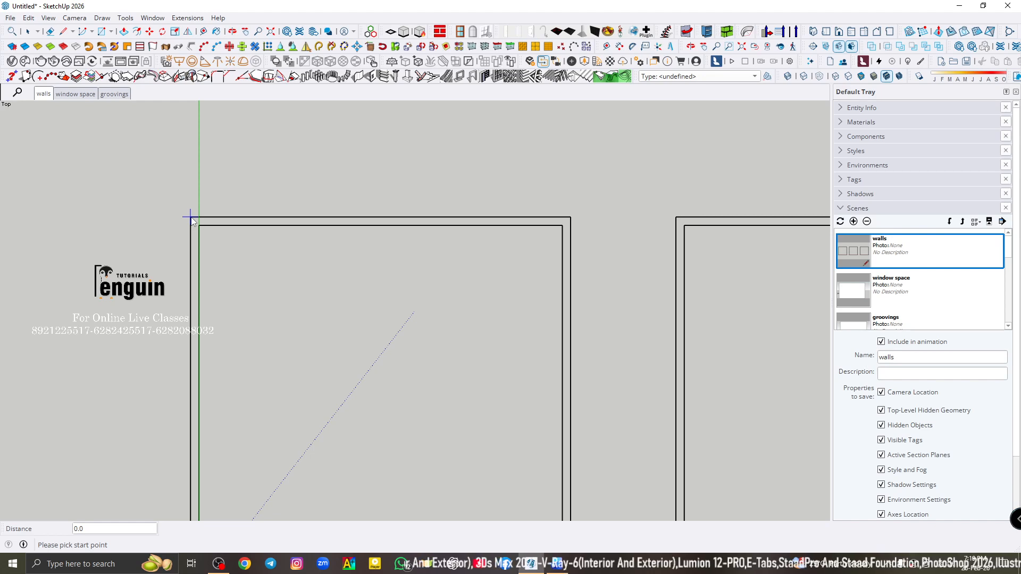
click(190, 217)
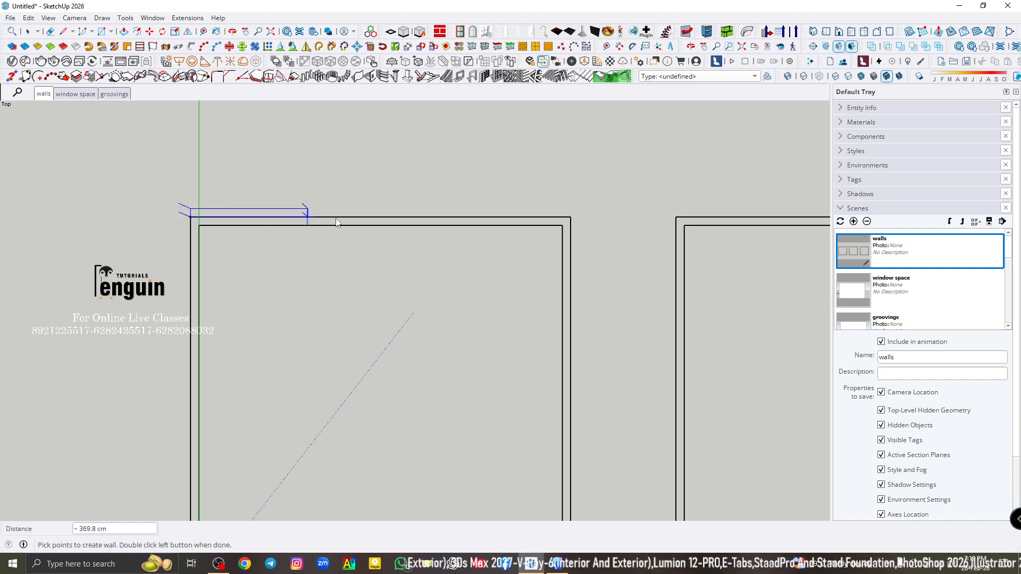
click(572, 218)
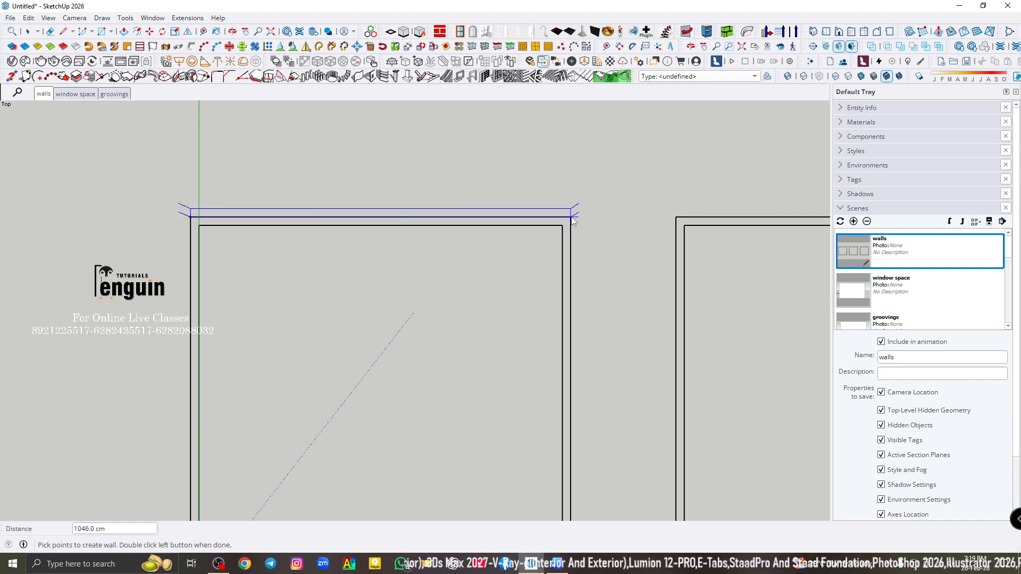
scroll(573, 223, down, 2)
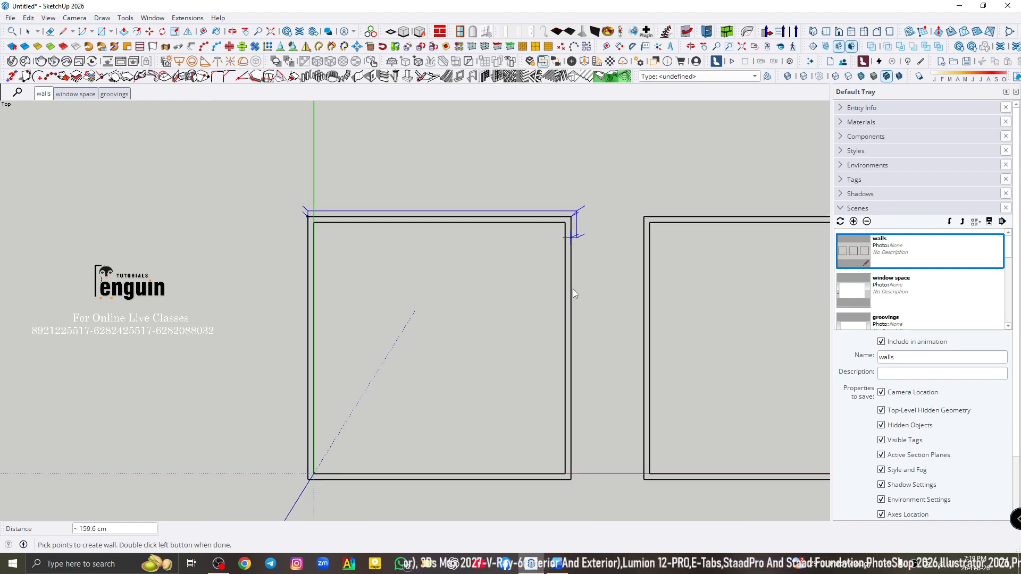
click(572, 481)
click(308, 481)
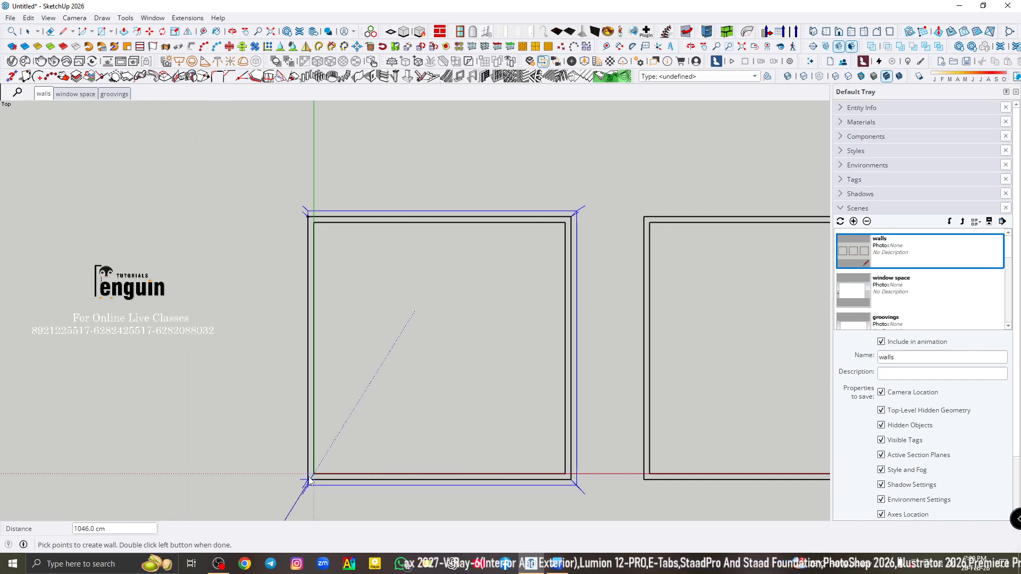
double_click(309, 213)
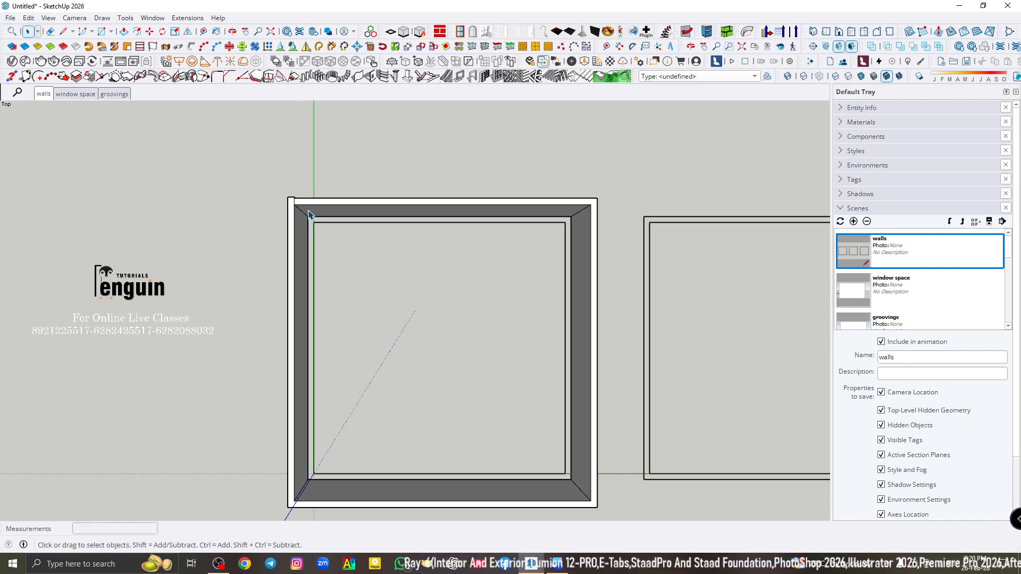
- Examine the new walls in 3D, checking the joint where the wall loop closes and the position relative to the outline
middle_drag(286, 304, 668, 119)
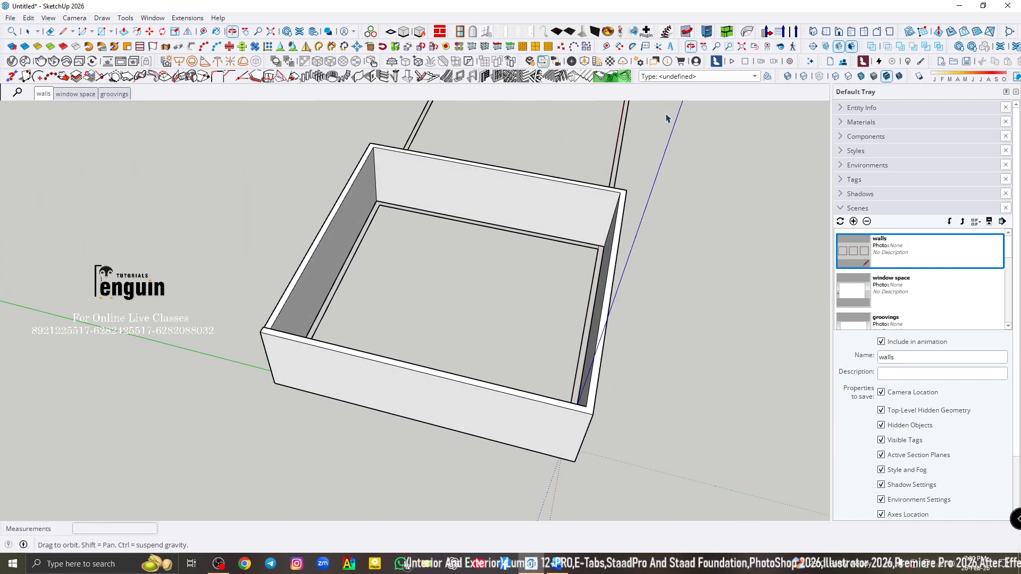
scroll(285, 345, up, 3)
scroll(284, 344, up, 2)
mouse_move(255, 319)
middle_down()
mouse_move(468, 258)
mouse_move(702, 212)
mouse_move(791, 230)
mouse_move(681, 264)
mouse_move(257, 349)
mouse_move(239, 319)
middle_up()
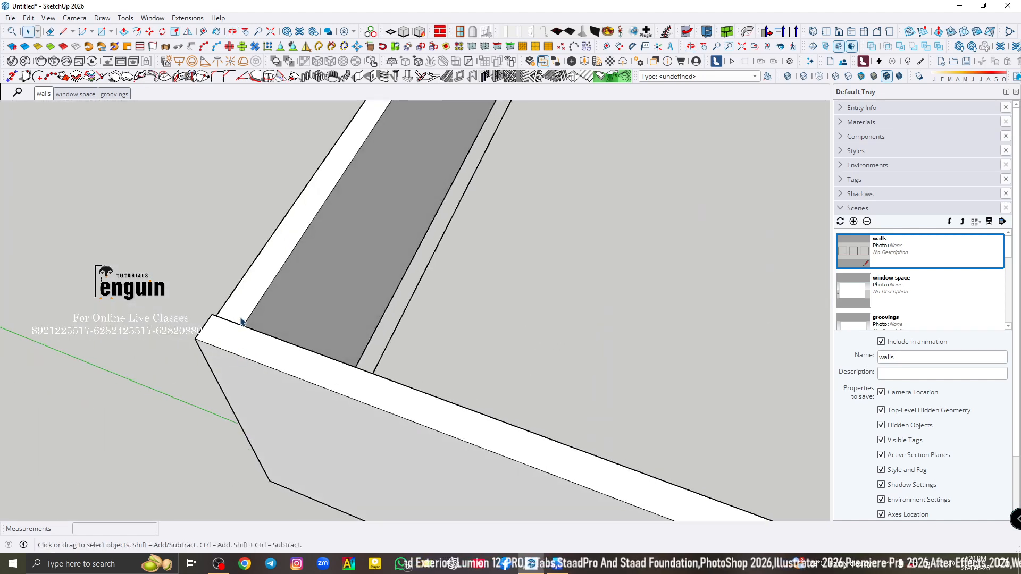
scroll(232, 308, up, 1)
scroll(232, 308, down, 4)
middle_drag(442, 308, 215, 327)
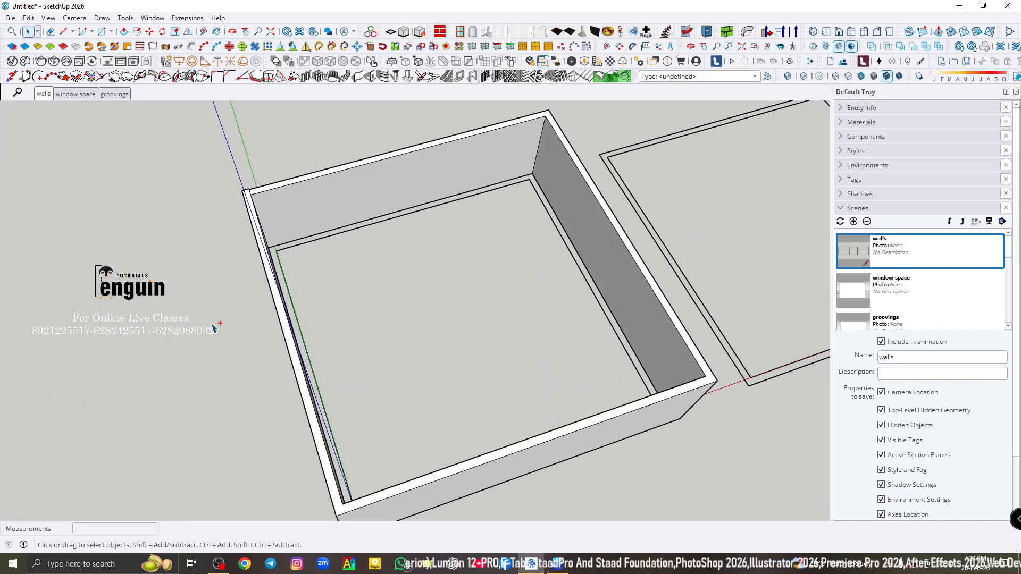
middle_drag(513, 269, 420, 282)
- Delete the wall group from the first square outline and return to the walls scene
click(610, 163)
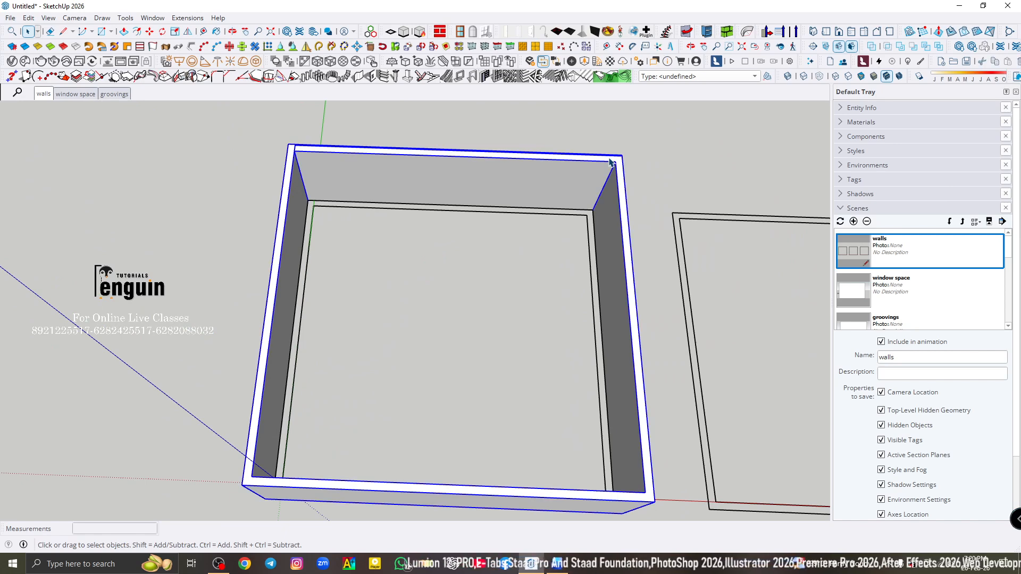
key(Delete)
click(44, 94)
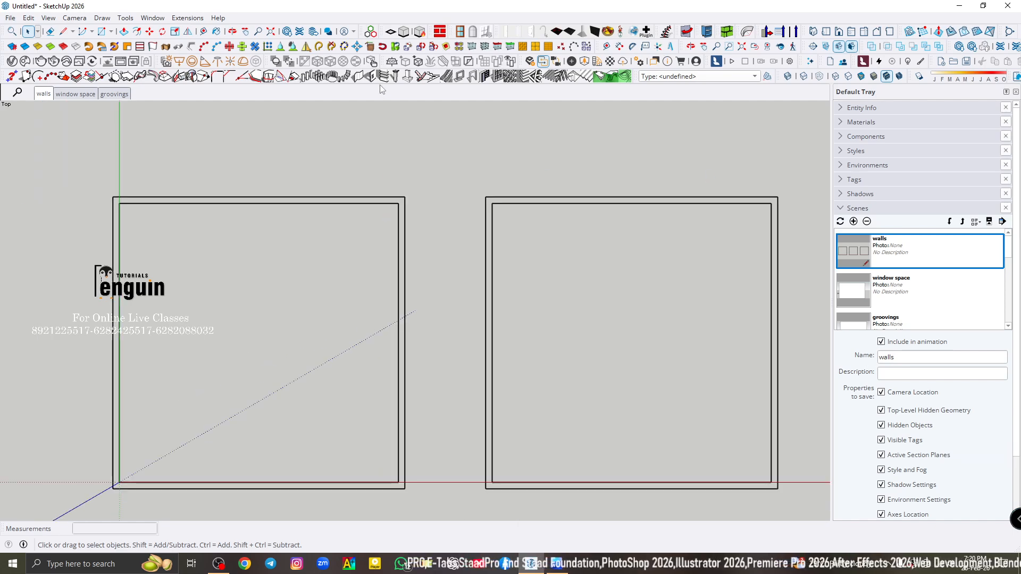
- Create a right-aligned vertical wall clockwise from the first square outline's upper-left outer corner, finishing the loop at that same corner
click(371, 77)
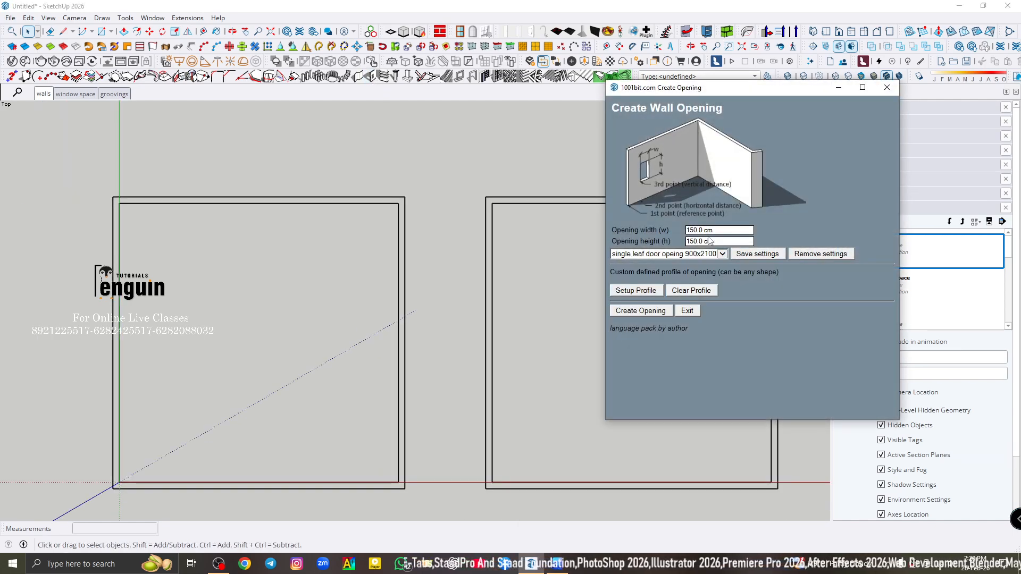
click(887, 88)
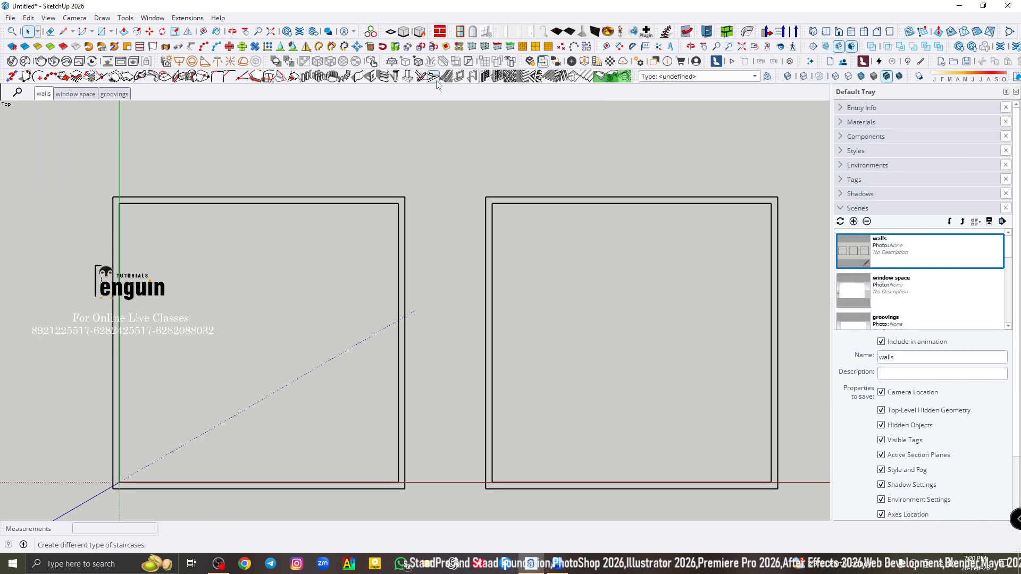
click(366, 77)
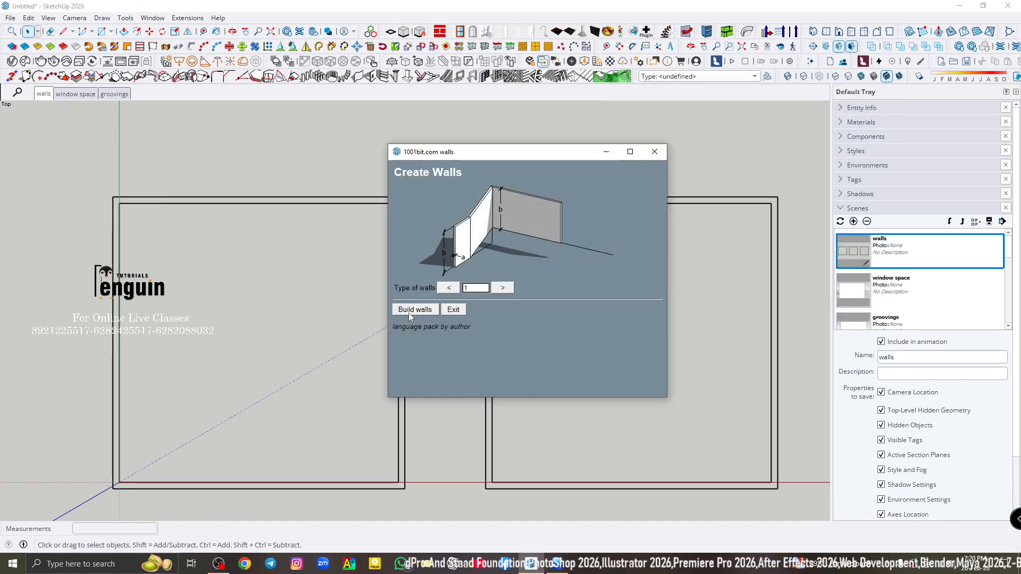
click(410, 313)
click(409, 334)
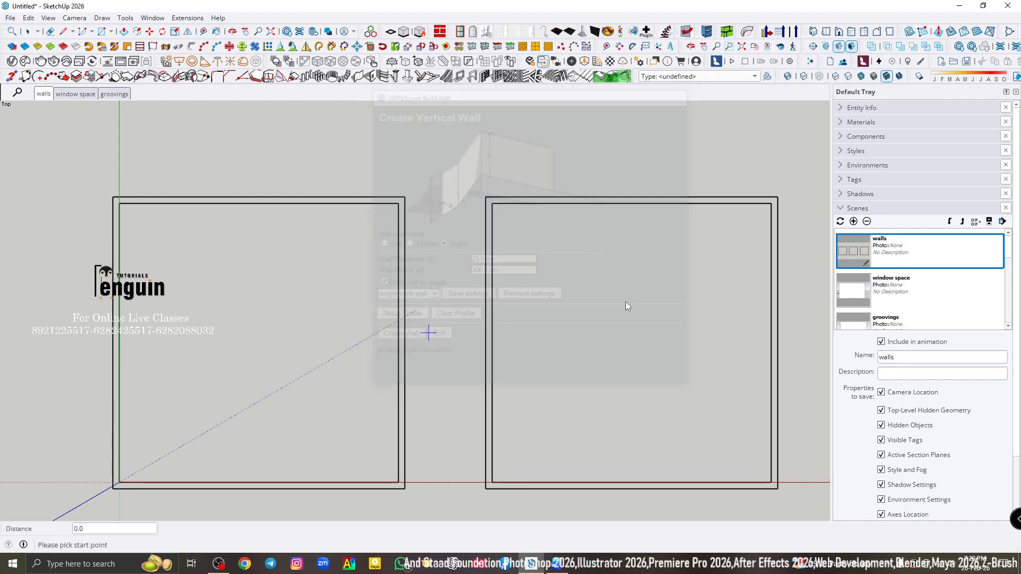
scroll(555, 252, down, 3)
scroll(224, 245, up, 3)
click(307, 205)
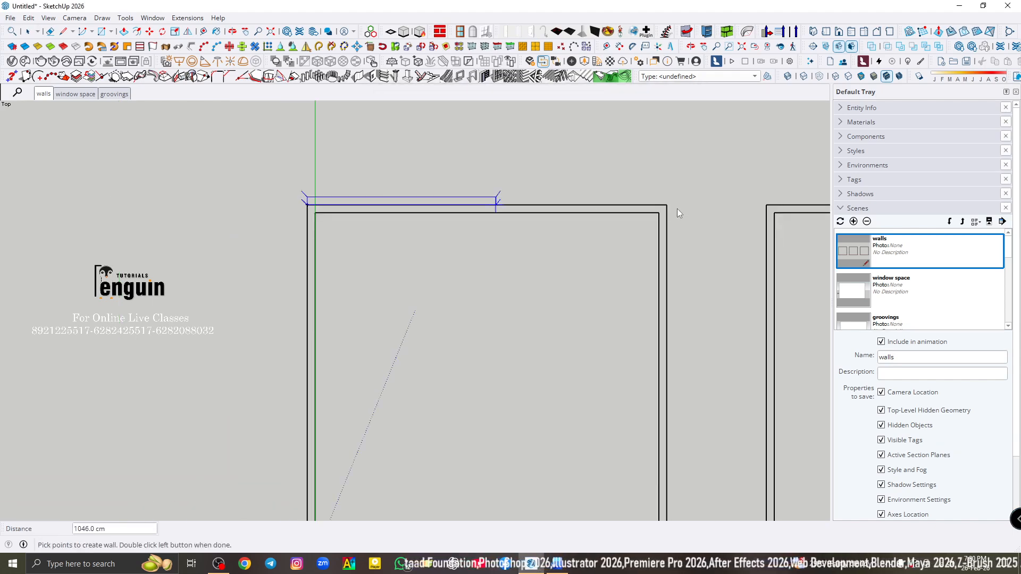
click(668, 206)
scroll(669, 205, down, 2)
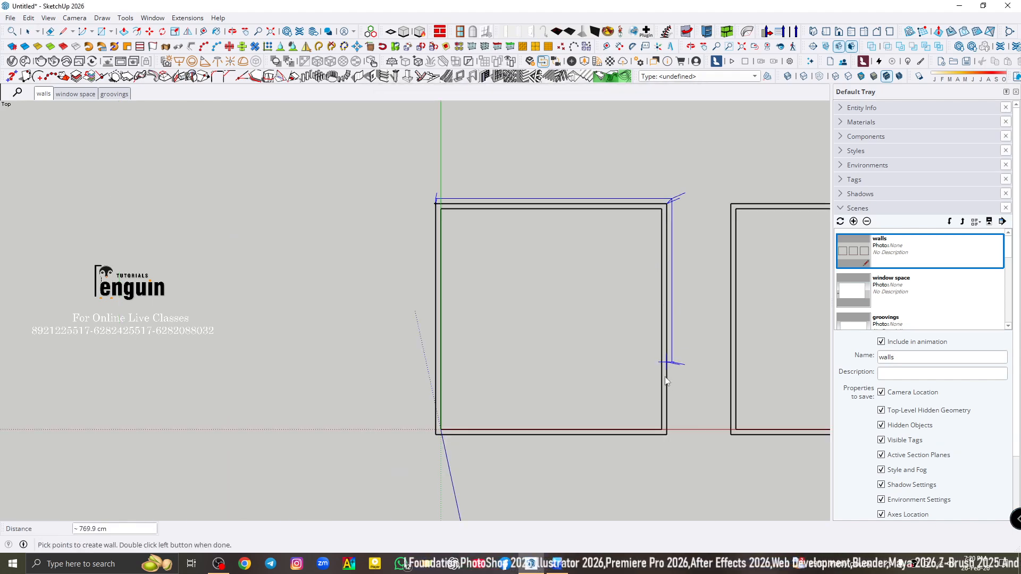
click(669, 437)
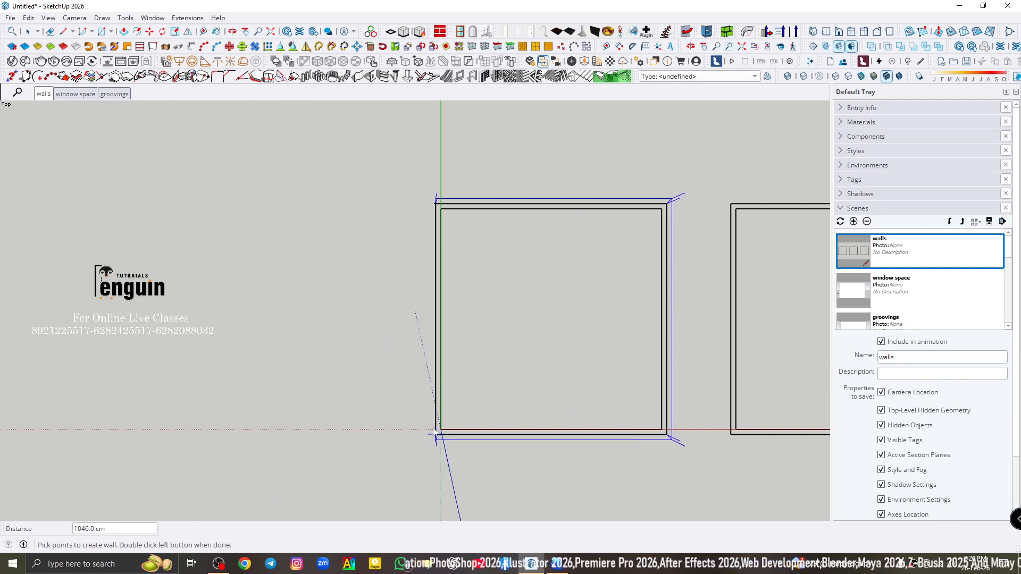
click(434, 432)
scroll(435, 202, up, 5)
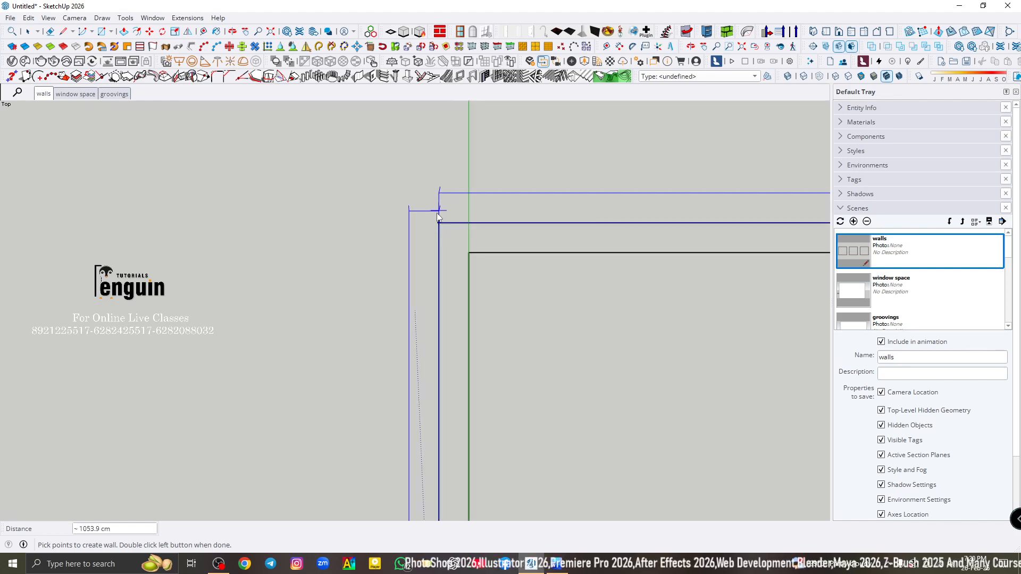
scroll(437, 217, up, 3)
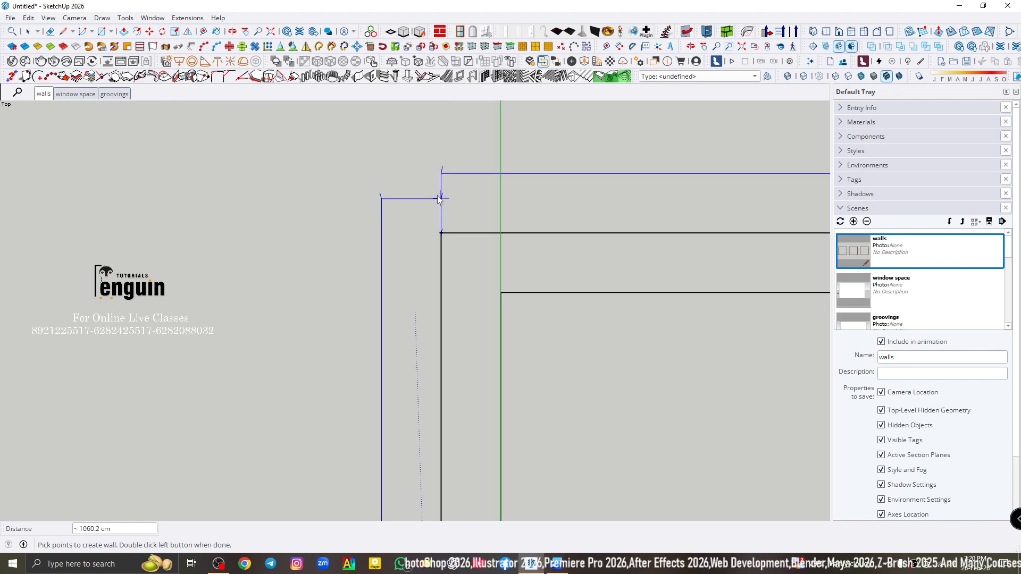
double_click(440, 235)
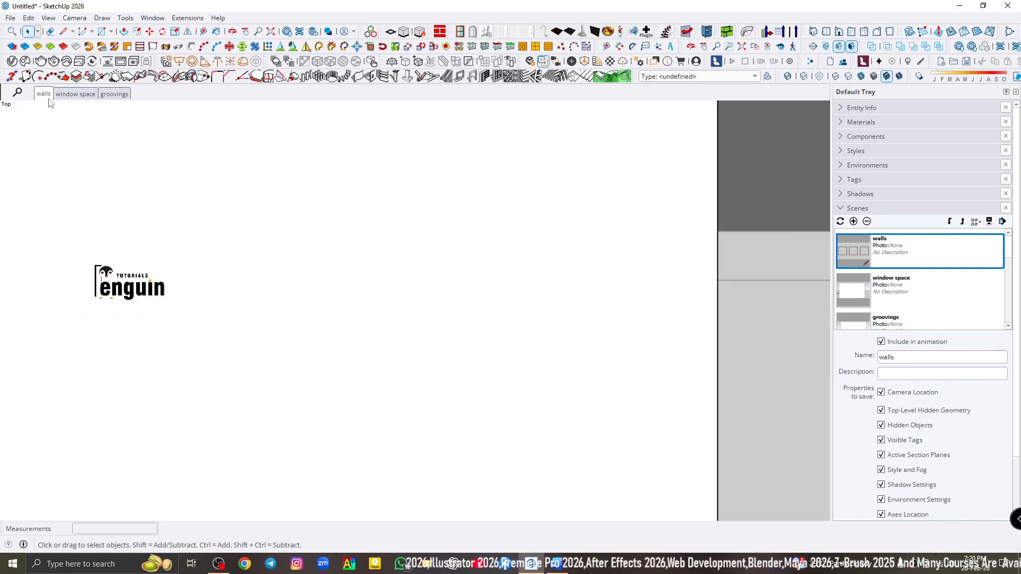
- Examine the rebuilt wall around the first square outline from an angled 3D view
click(48, 99)
middle_drag(141, 227, 109, 159)
scroll(406, 268, down, 5)
scroll(483, 138, up, 3)
click(483, 138)
scroll(408, 217, up, 2)
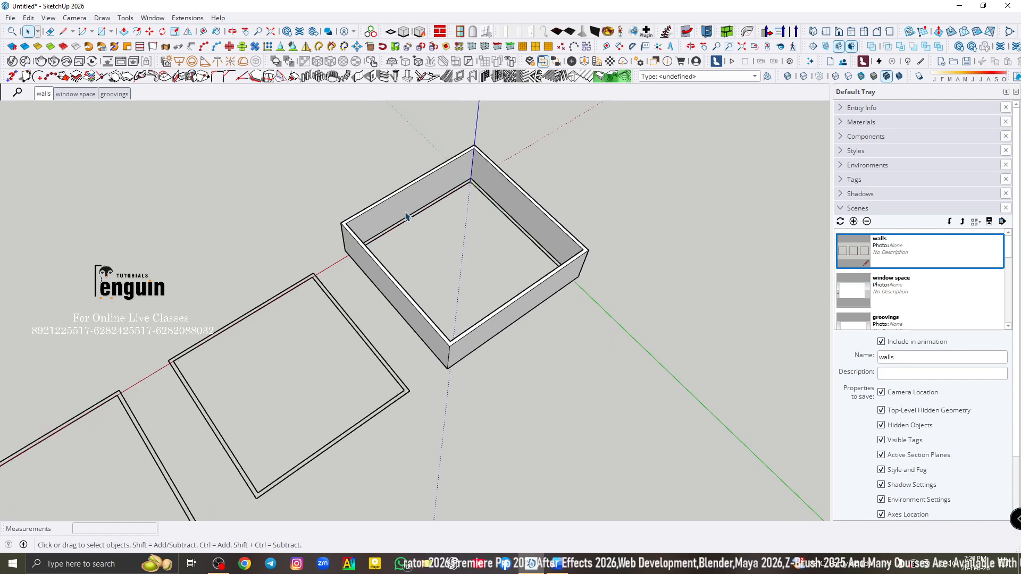
scroll(406, 214, up, 1)
- Inspect the wall's closing corner and its offset from the outline from above and below, ending in the walls scene
click(45, 95)
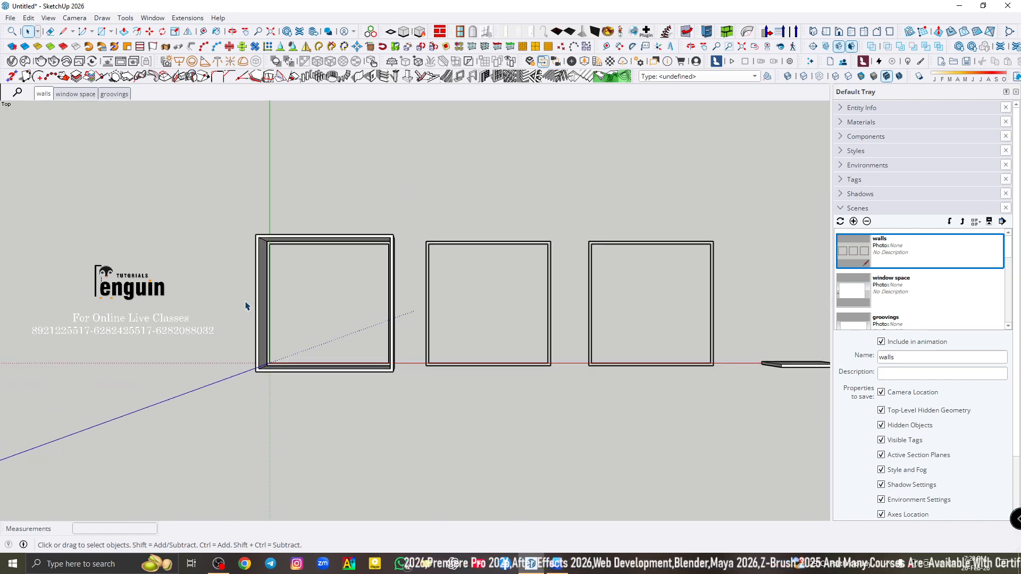
scroll(246, 306, up, 2)
scroll(295, 210, up, 4)
click(265, 260)
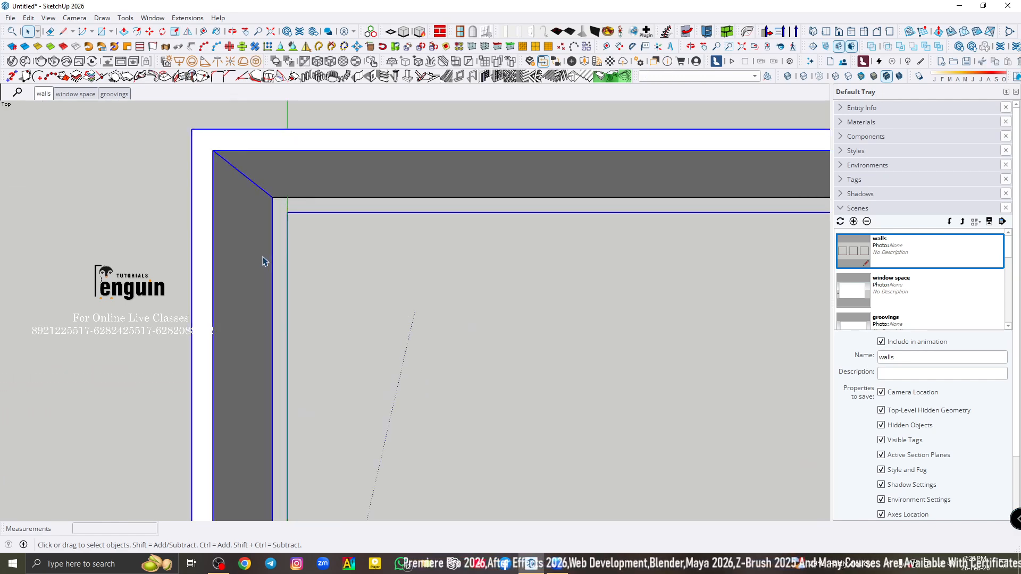
scroll(337, 260, down, 3)
click(353, 152)
scroll(354, 274, down, 3)
middle_drag(353, 277, 323, 174)
scroll(228, 237, up, 5)
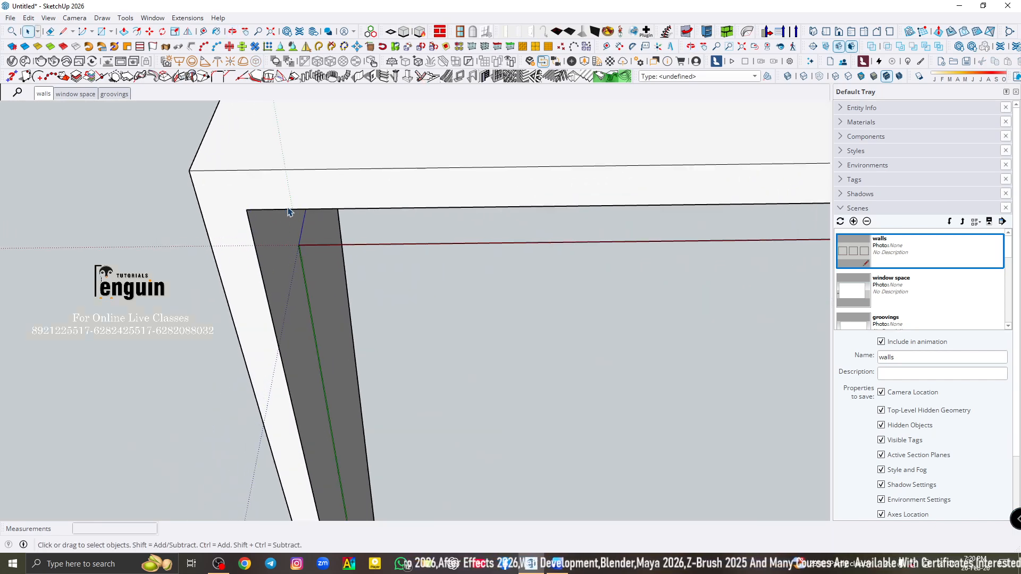
mouse_move(290, 212)
middle_down()
mouse_move(355, 191)
mouse_move(280, 229)
middle_up()
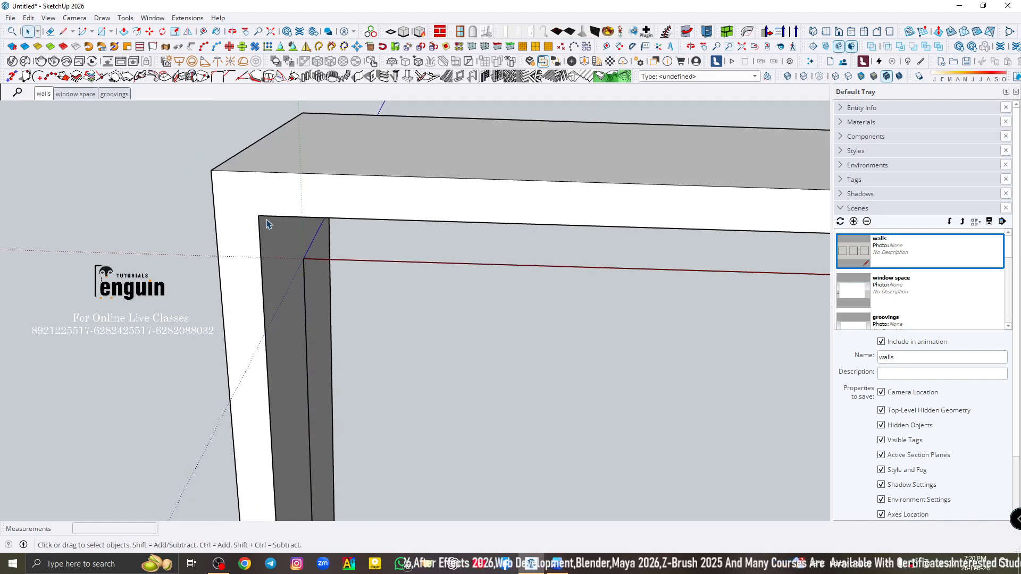
click(49, 98)
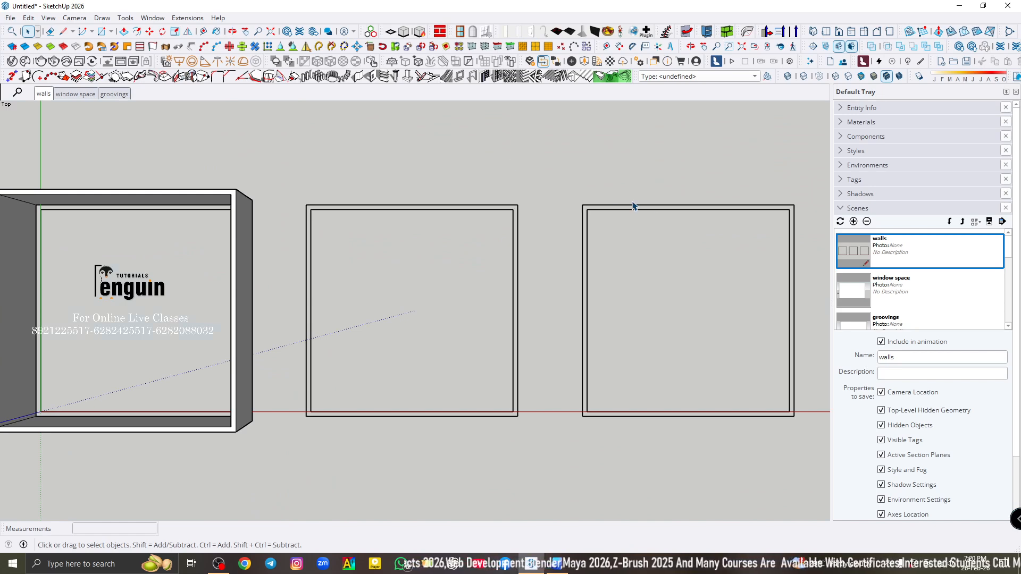
scroll(653, 219, down, 2)
scroll(308, 234, up, 3)
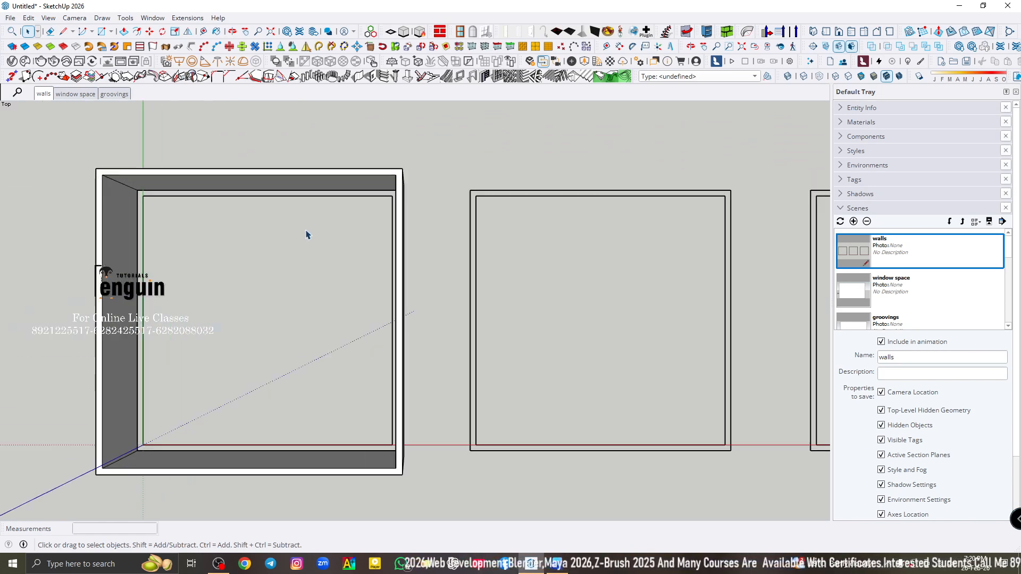
click(45, 94)
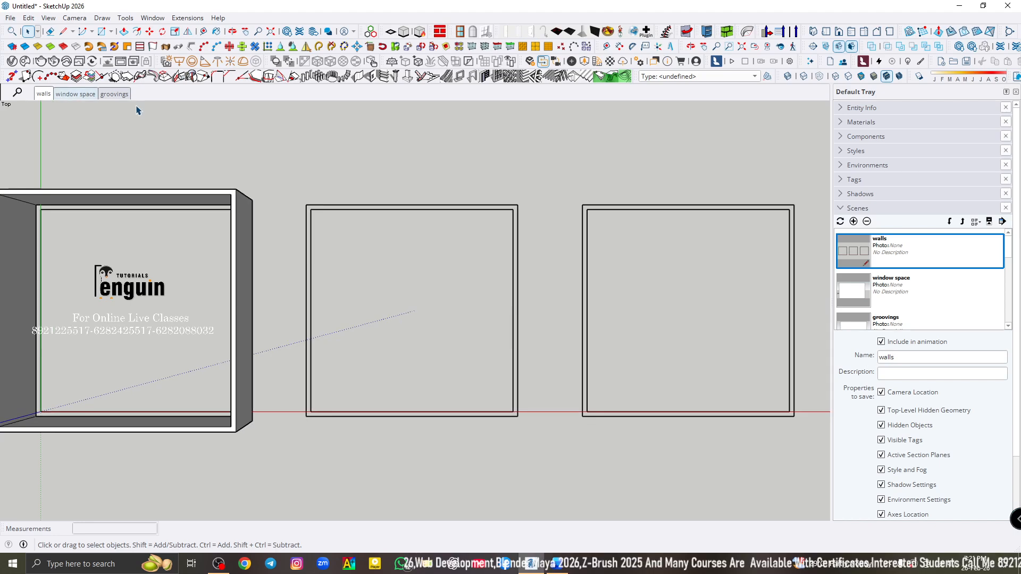
- Choose the cavity wall type, set its wall thickness to 23, and change the alignment to Center
click(364, 79)
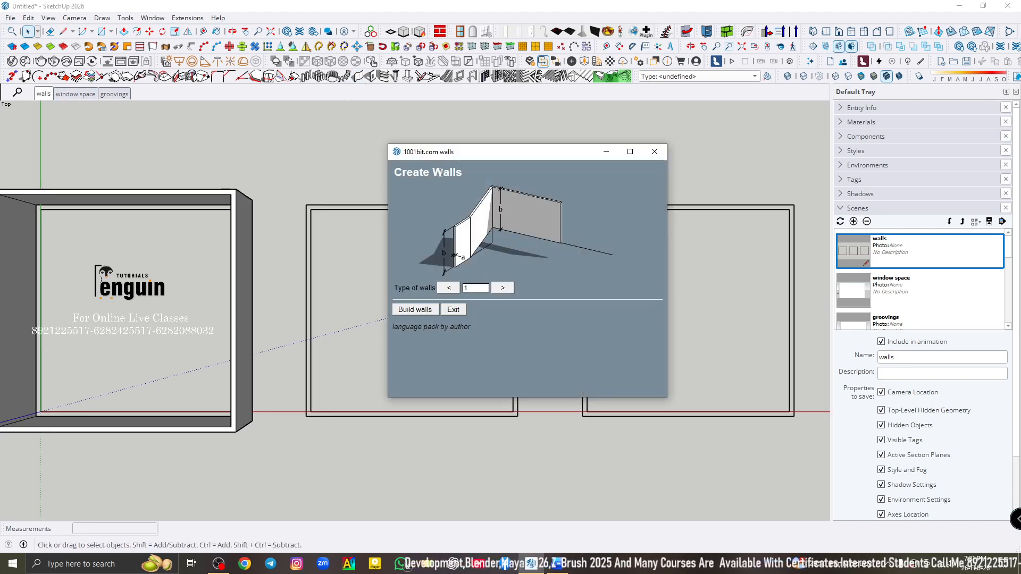
click(502, 288)
click(415, 308)
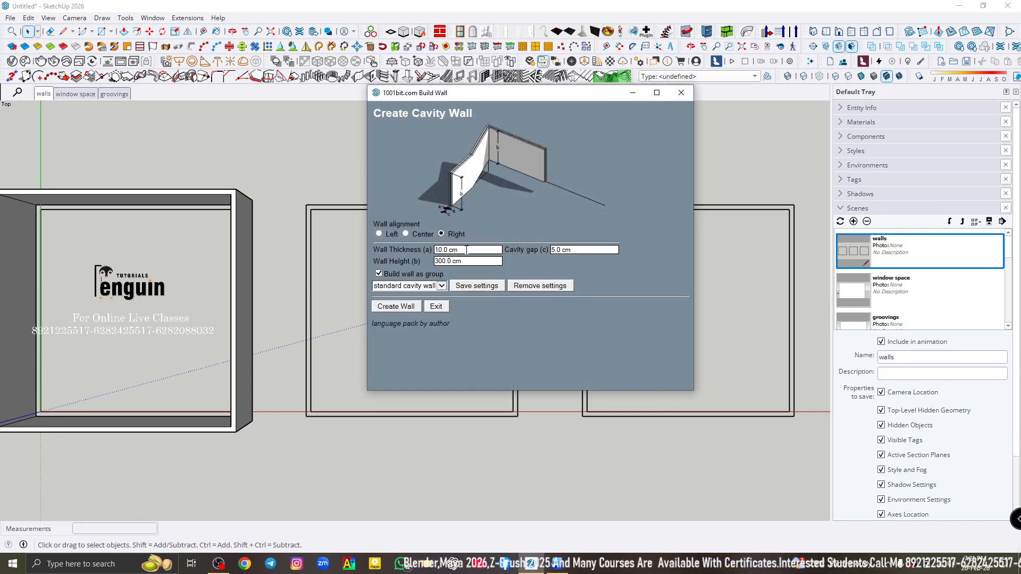
click(447, 250)
text(23)
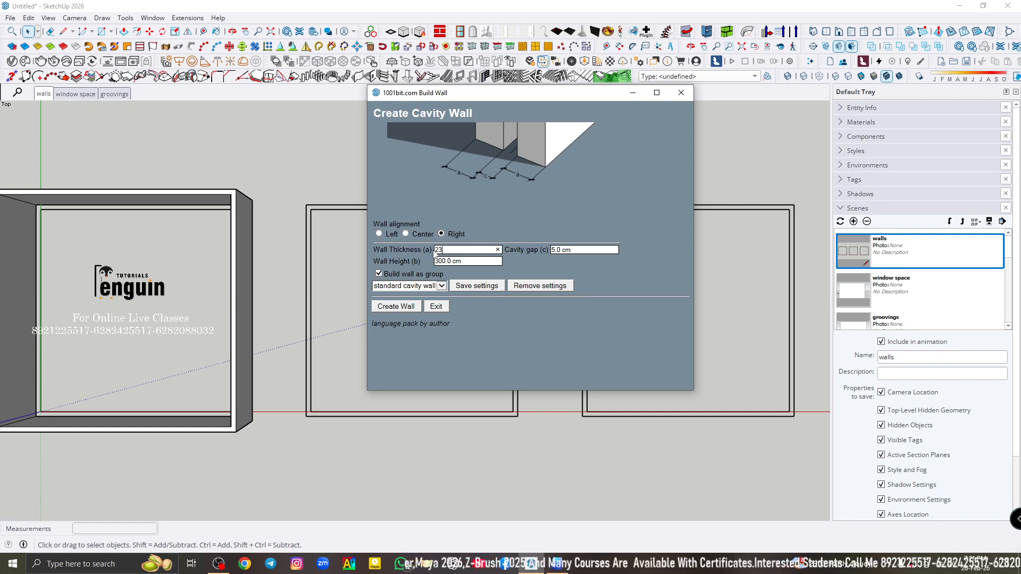
click(470, 262)
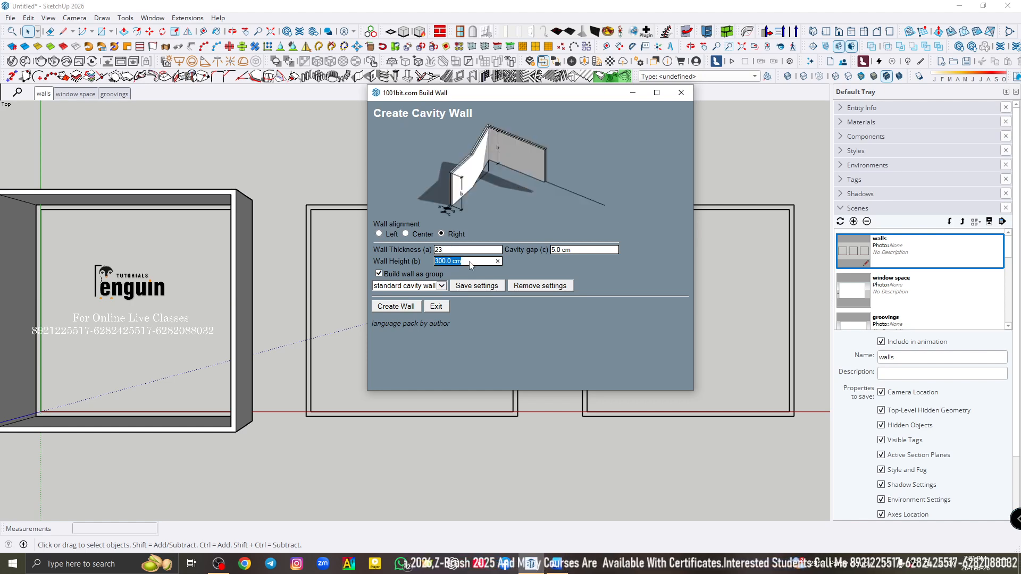
click(579, 249)
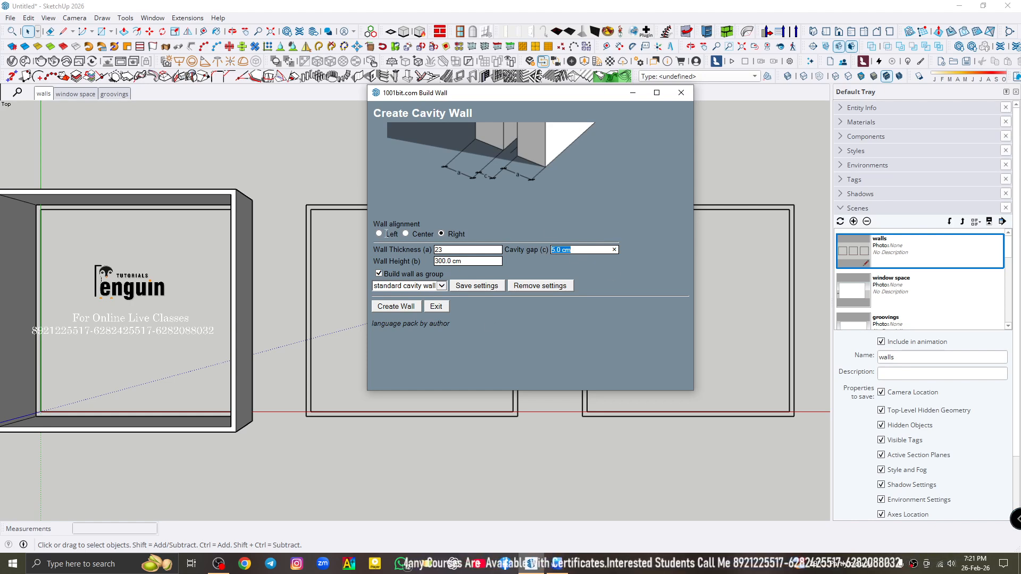
click(407, 233)
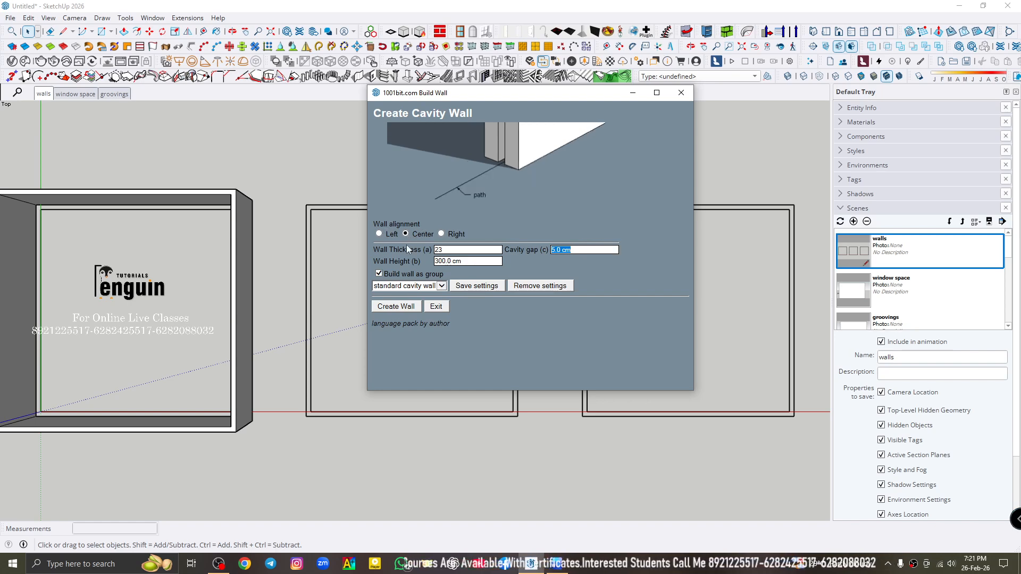
- Create the center-aligned cavity wall clockwise around the outer corners of the second square outline, closing it at the starting corner
click(411, 306)
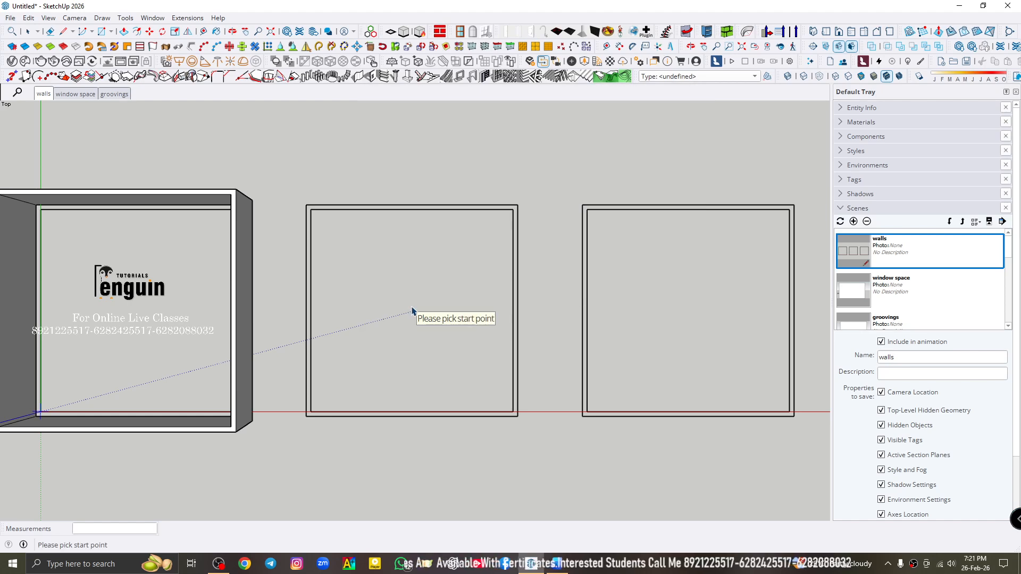
scroll(302, 197, up, 5)
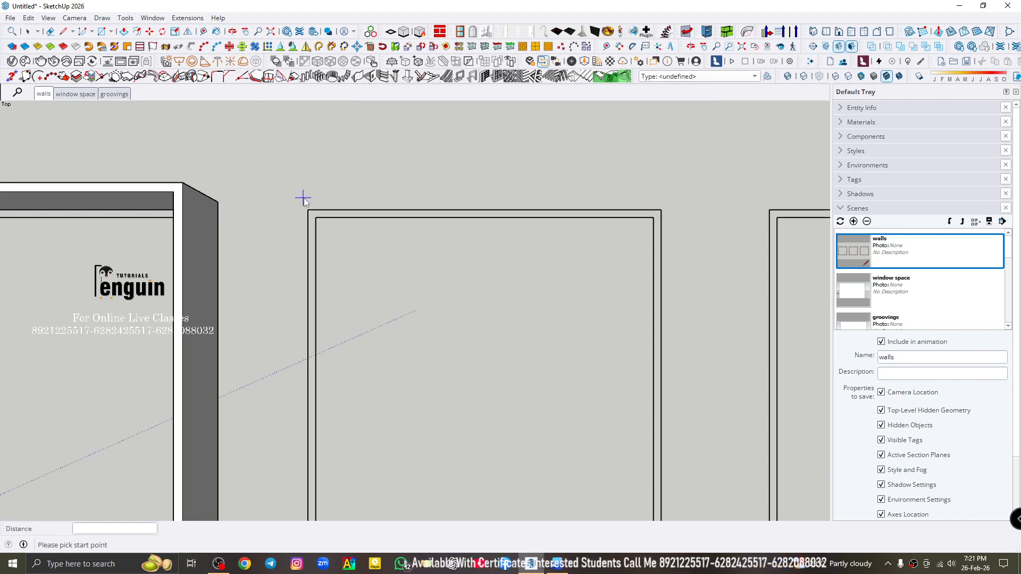
click(308, 214)
scroll(319, 215, down, 2)
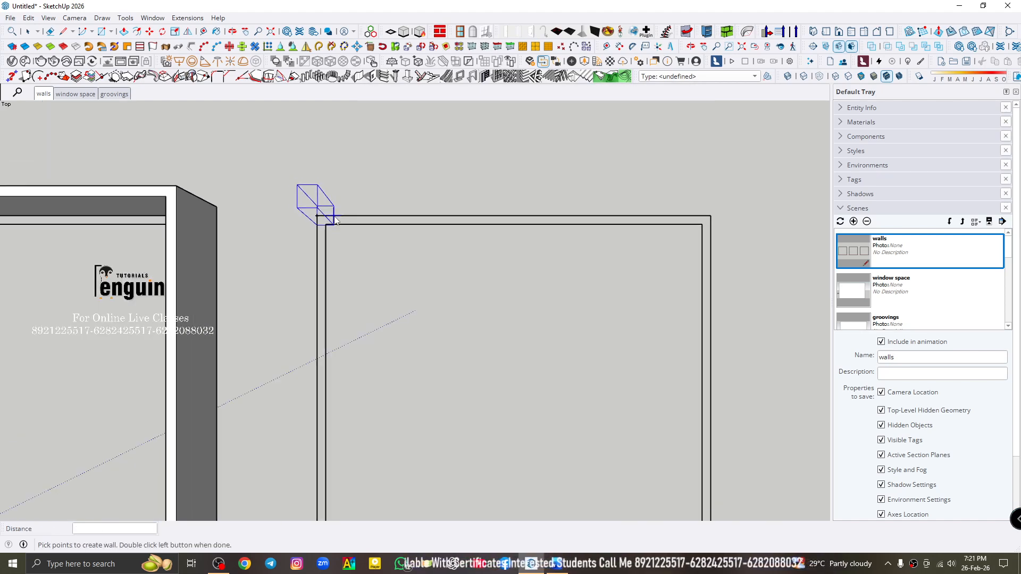
click(709, 218)
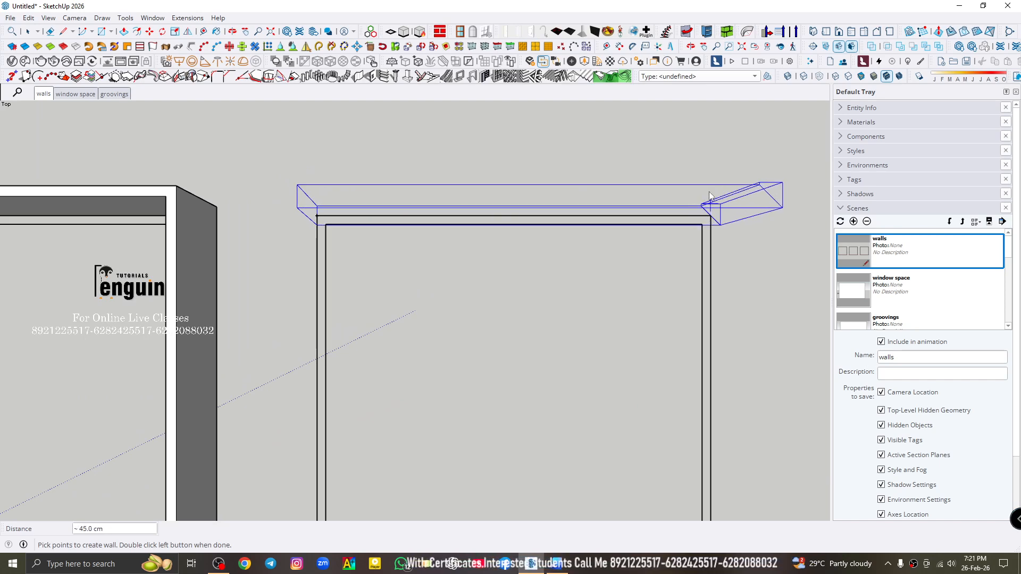
scroll(708, 212, down, 2)
click(703, 428)
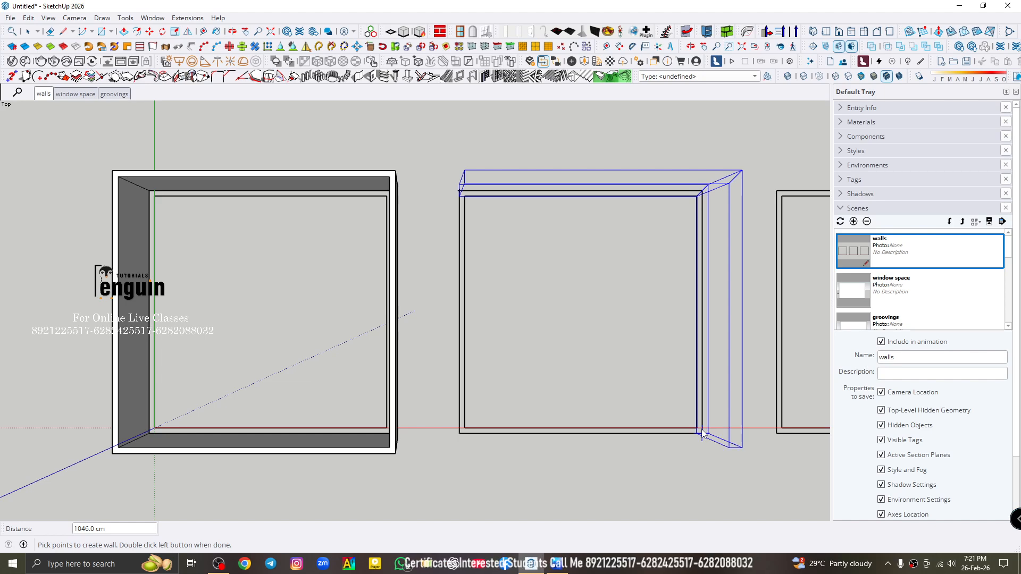
click(458, 434)
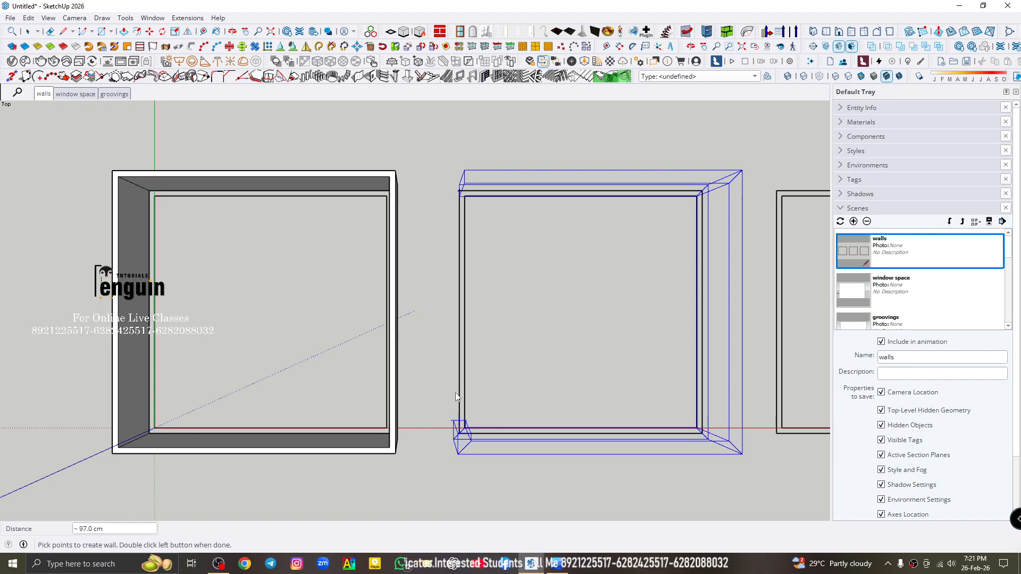
click(458, 198)
key(space)
scroll(347, 226, down, 2)
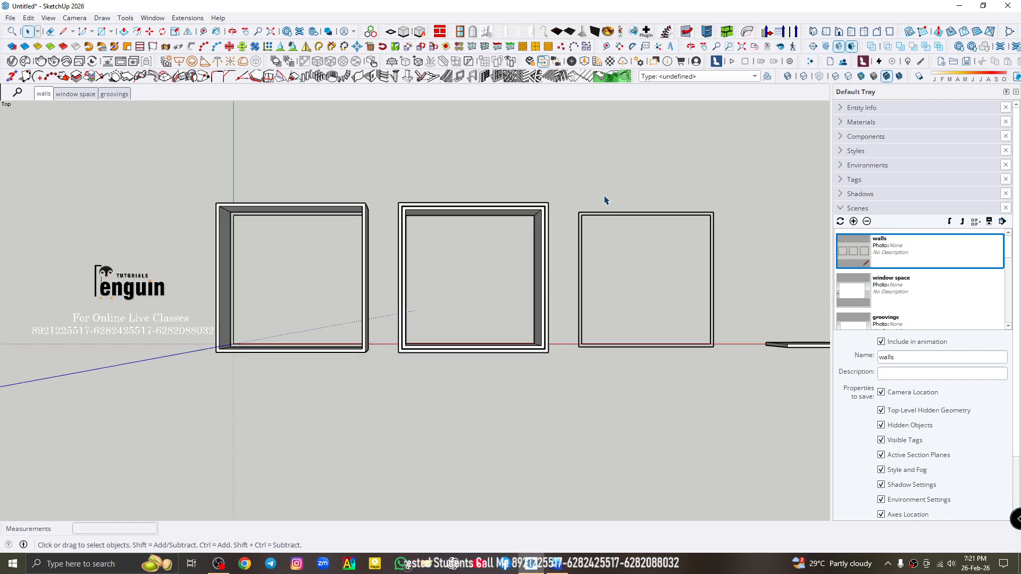
- Compare the solid wall with the cavity wall from below, examining the gap between the two leaves
scroll(344, 212, up, 2)
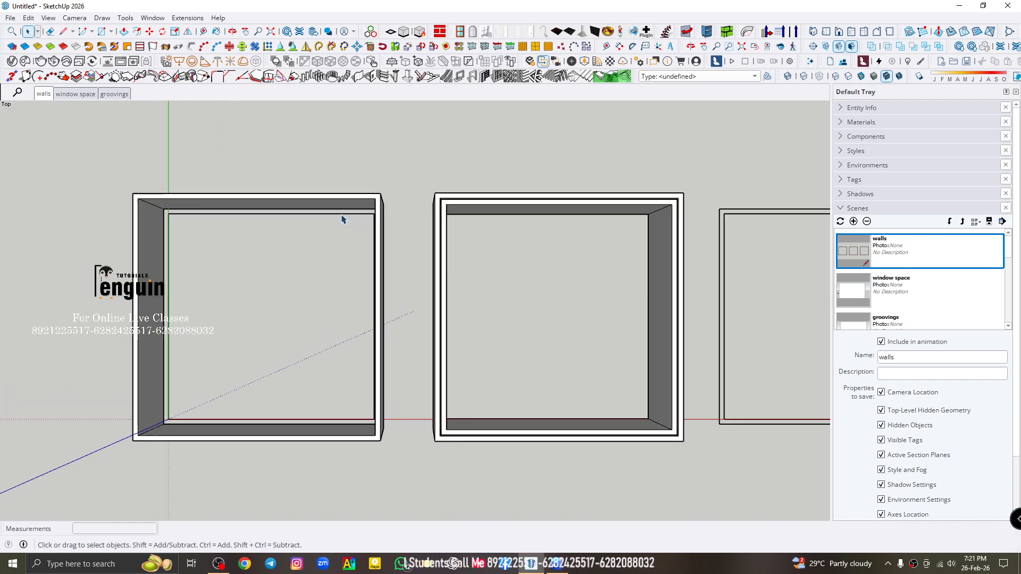
click(341, 206)
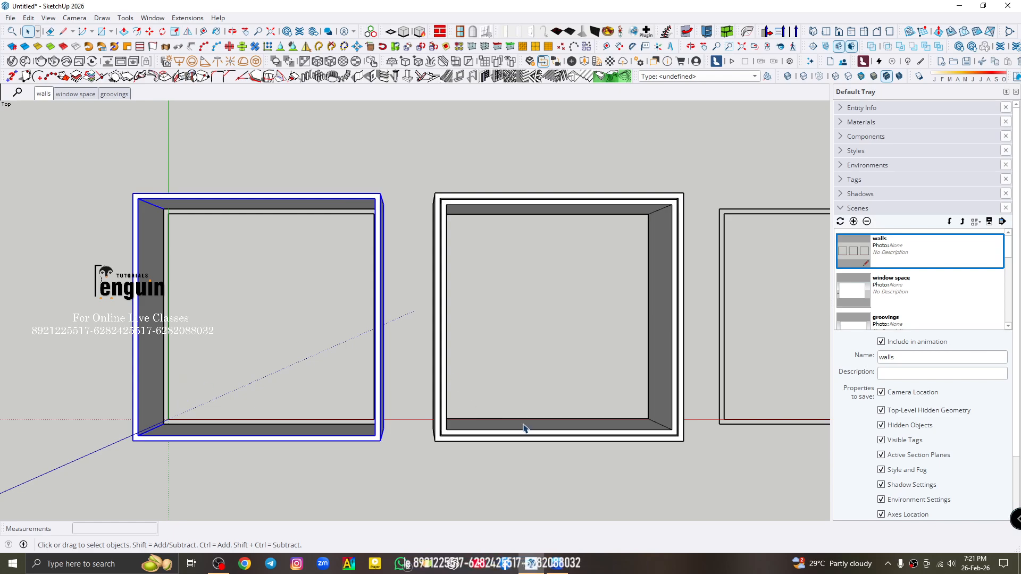
middle_drag(510, 238, 424, 107)
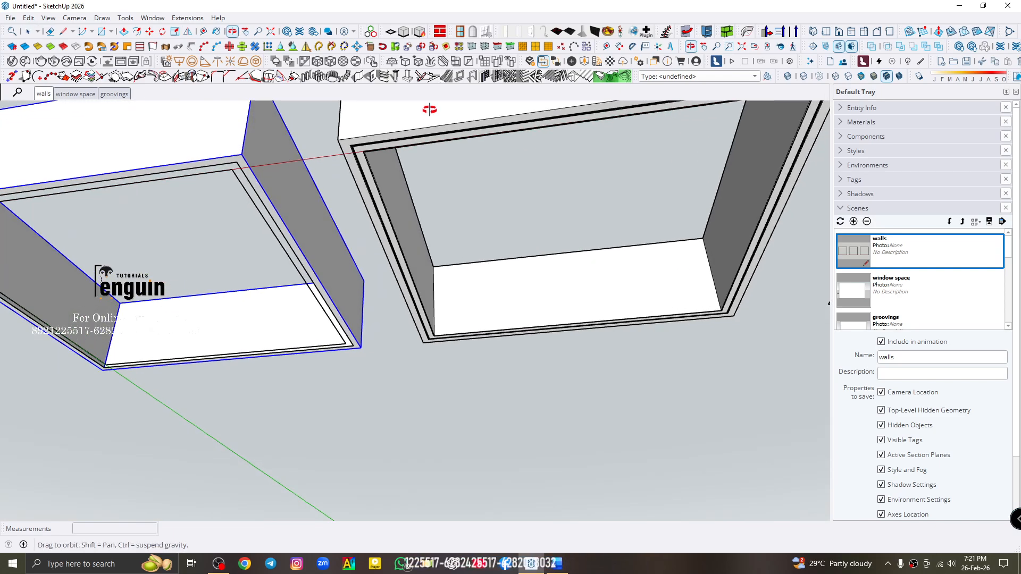
scroll(393, 133, up, 5)
click(524, 237)
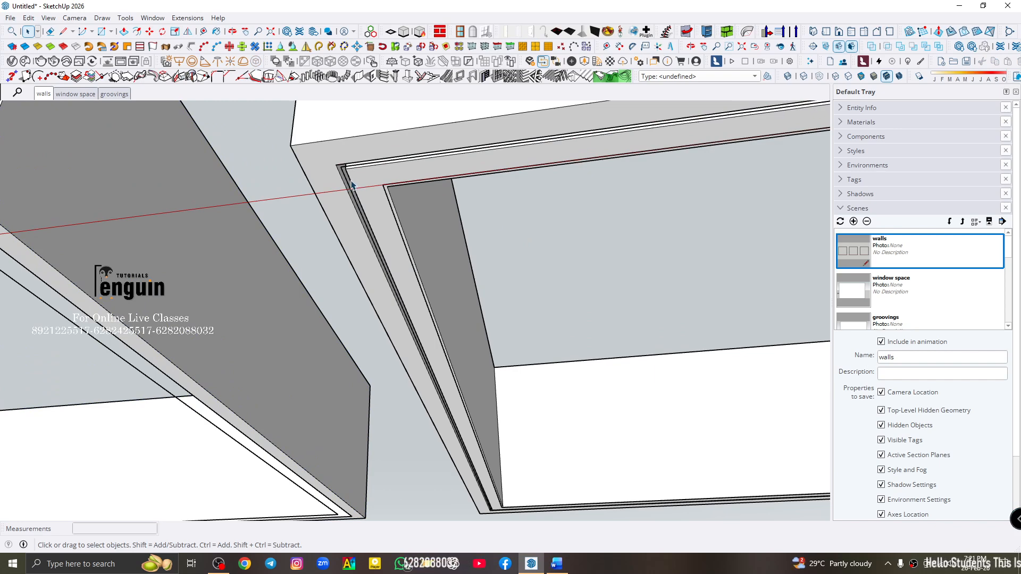
- Return to the walls scene and choose wall type 3, the partition with studs, for the third square outline
click(43, 93)
scroll(272, 204, up, 3)
click(358, 193)
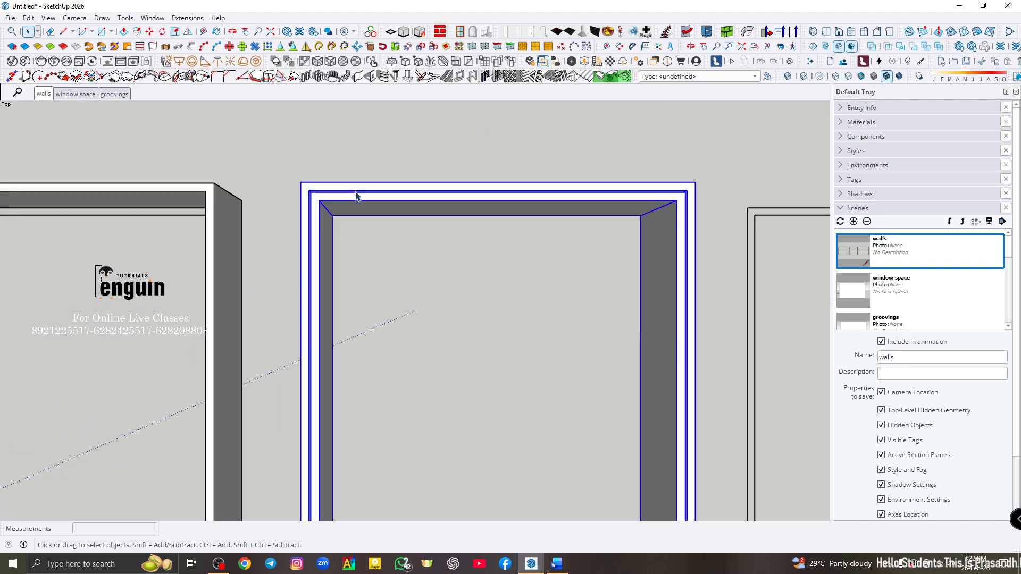
click(43, 93)
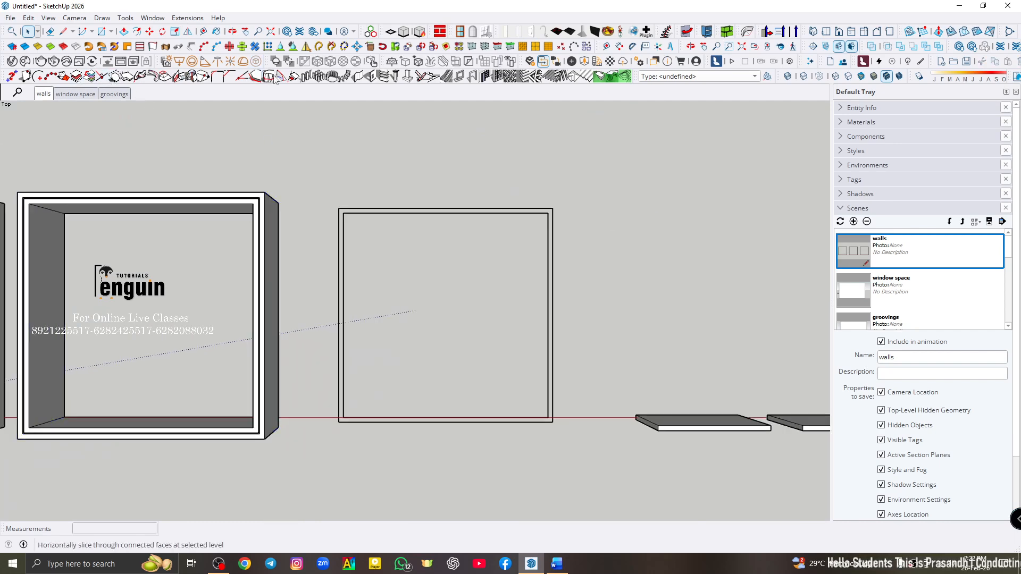
click(356, 77)
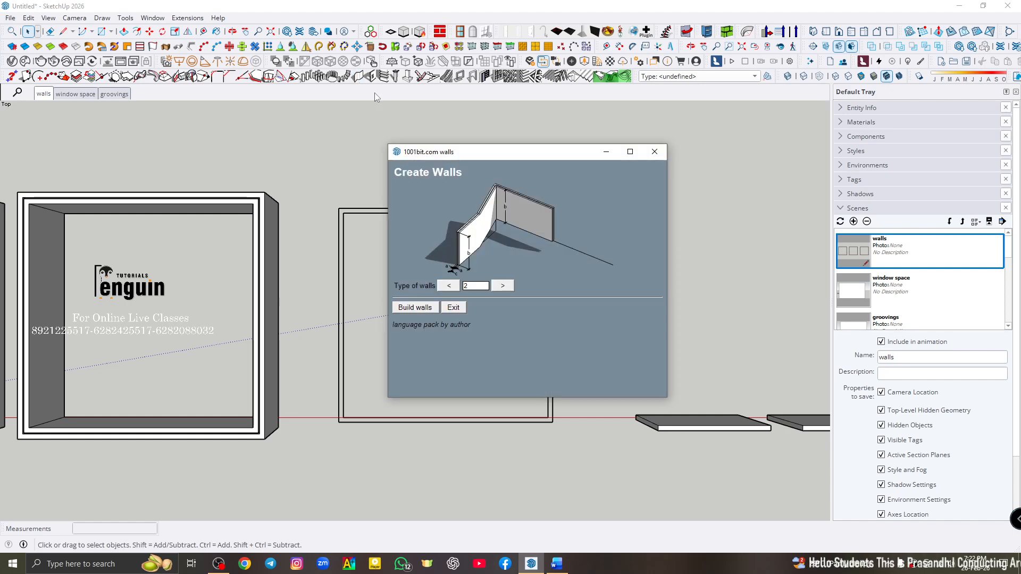
click(503, 287)
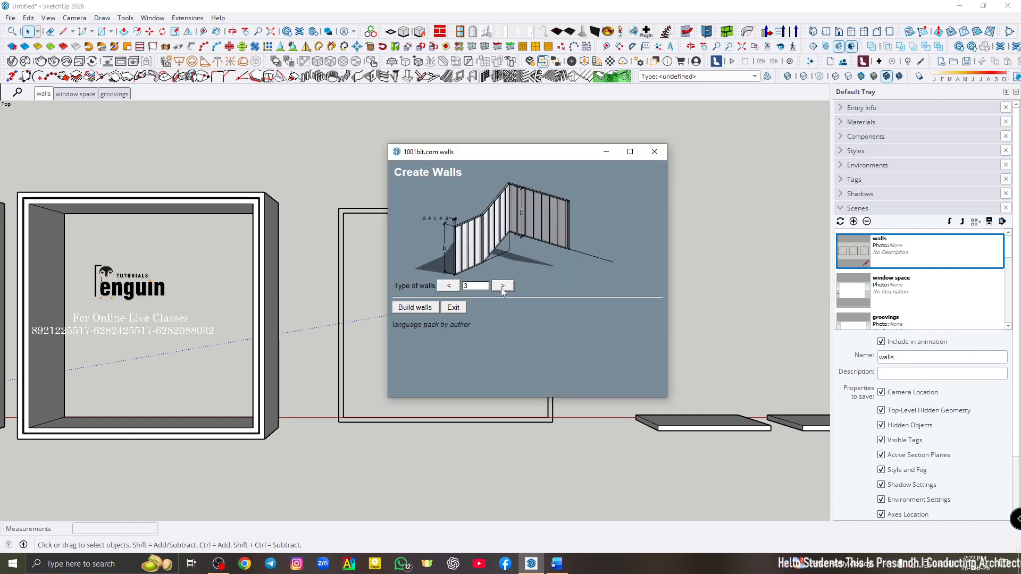
click(435, 309)
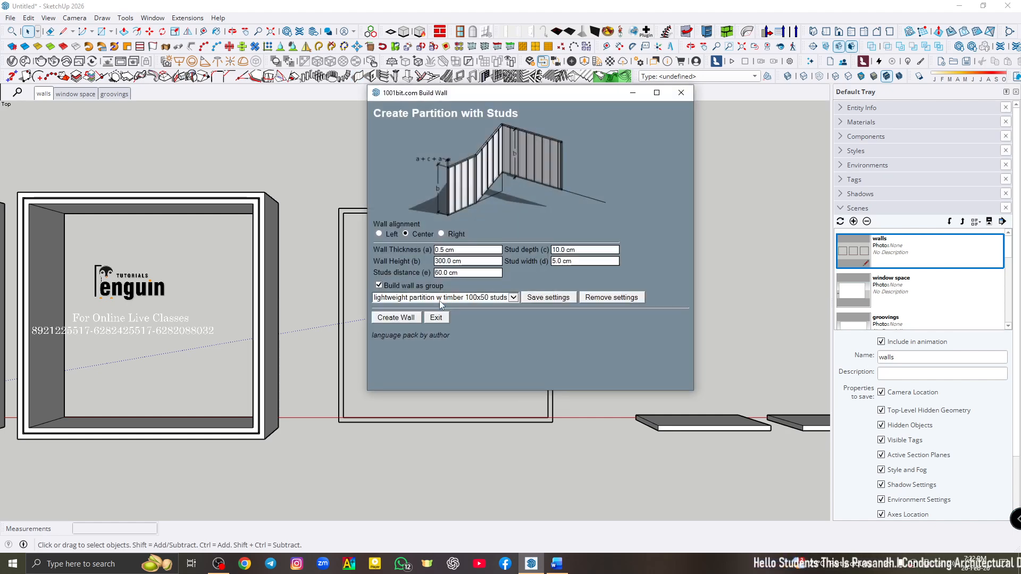
- Set the stud partition's wall thickness to 23 and change its alignment to Left
click(463, 252)
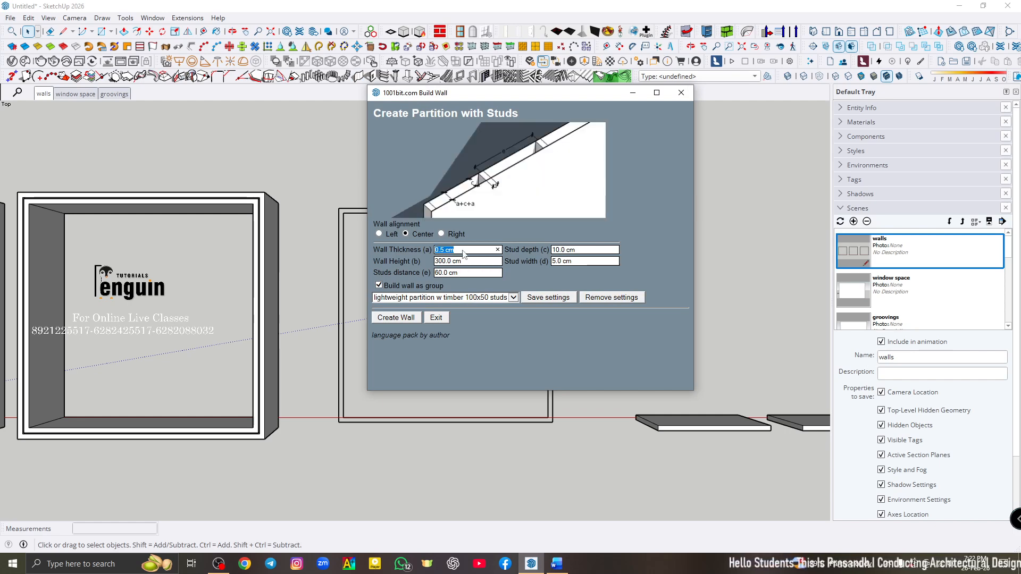
text(23)
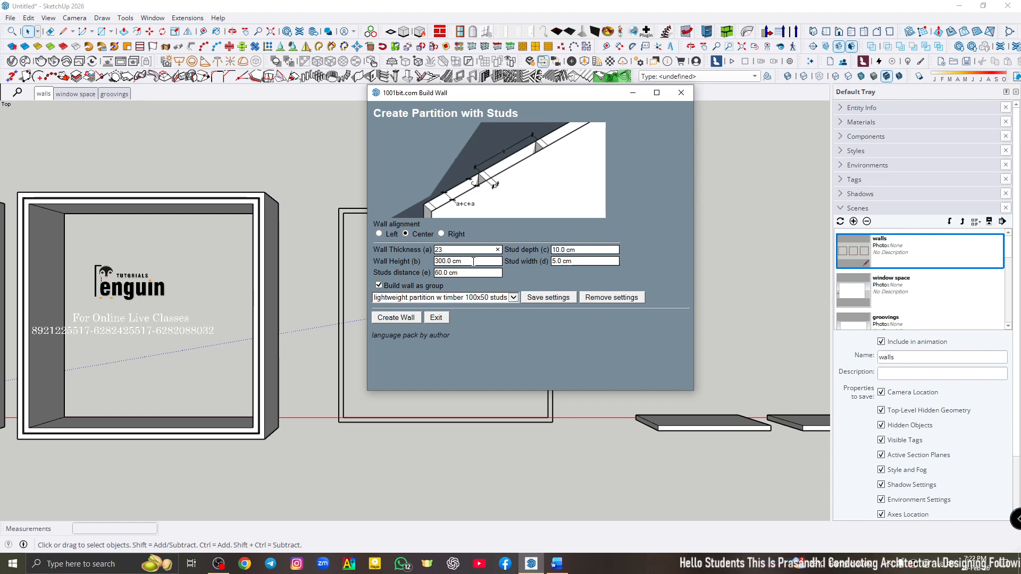
click(474, 262)
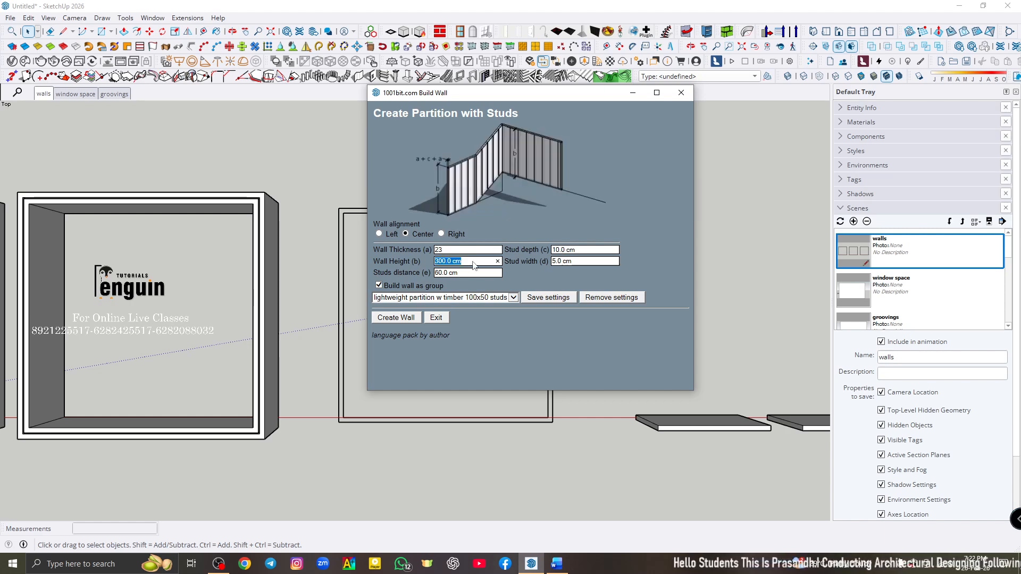
click(463, 273)
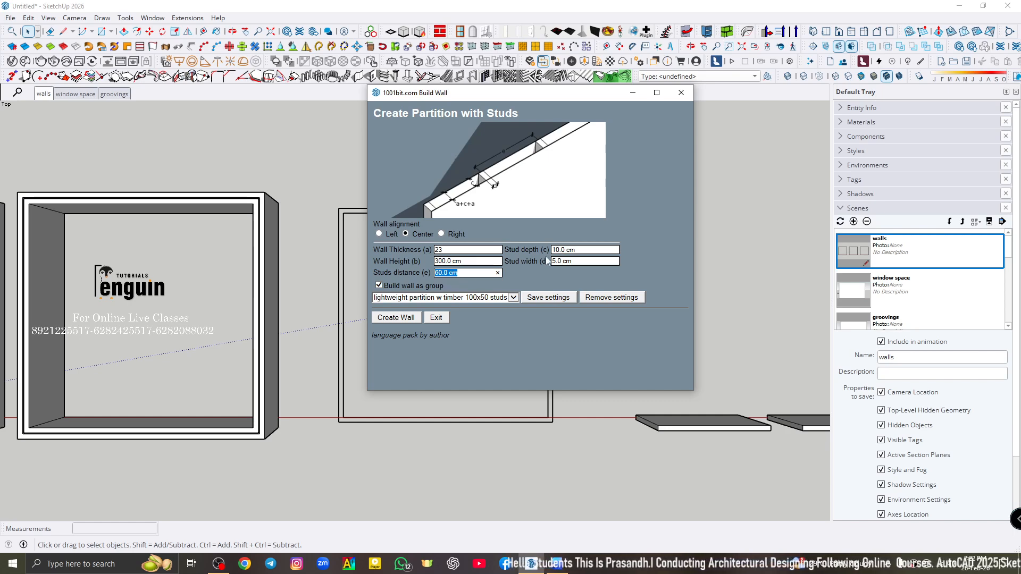
click(582, 250)
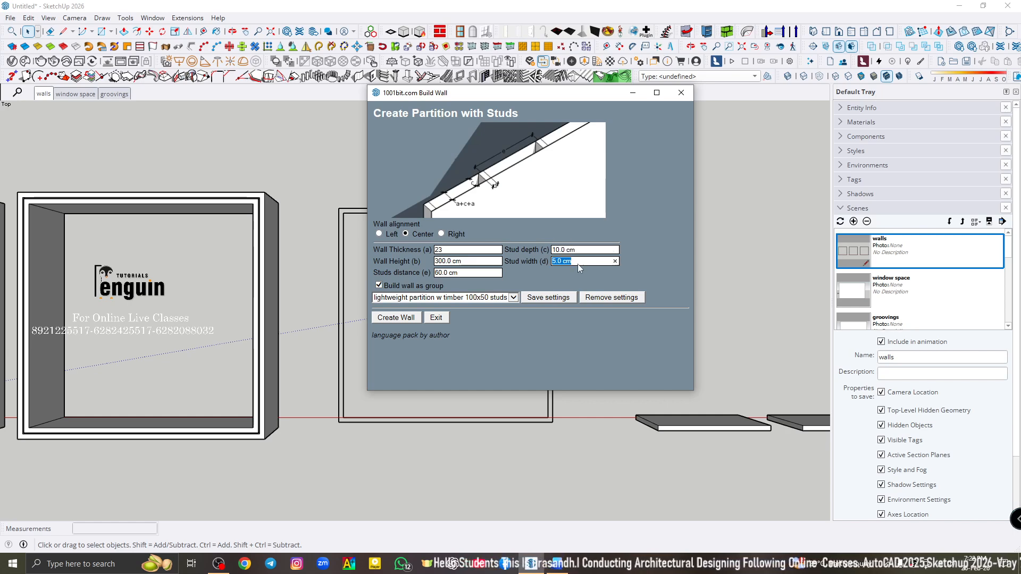
click(383, 236)
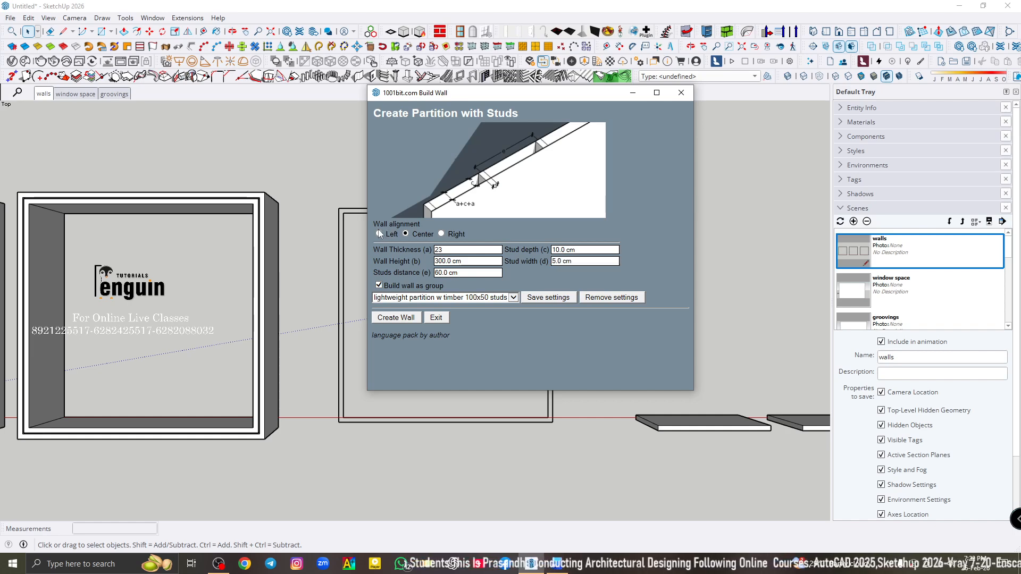
click(379, 233)
- Create the left-aligned stud partition clockwise around the outer corners of the third square outline, closing it at the starting corner
click(395, 318)
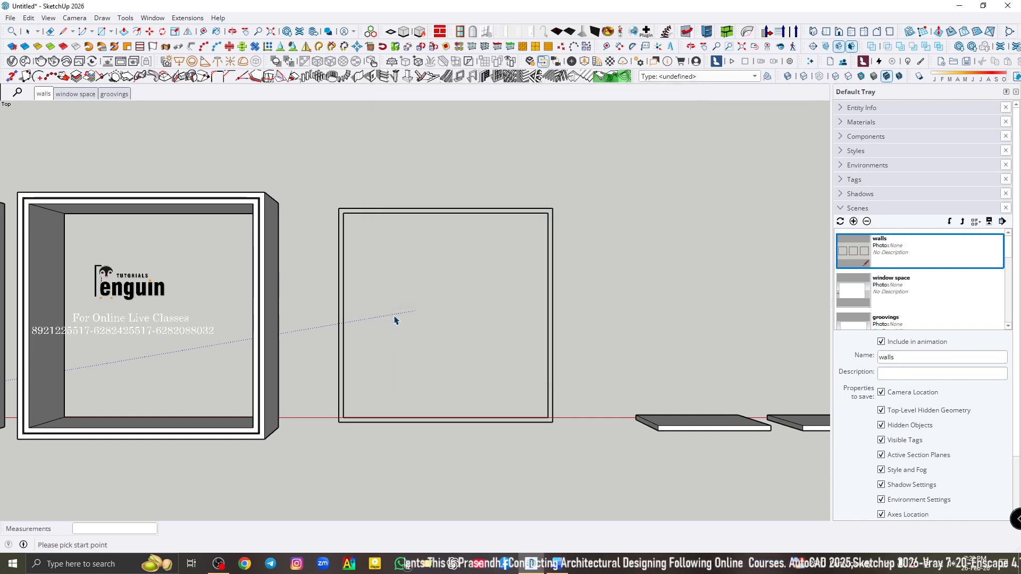
scroll(520, 208, up, 3)
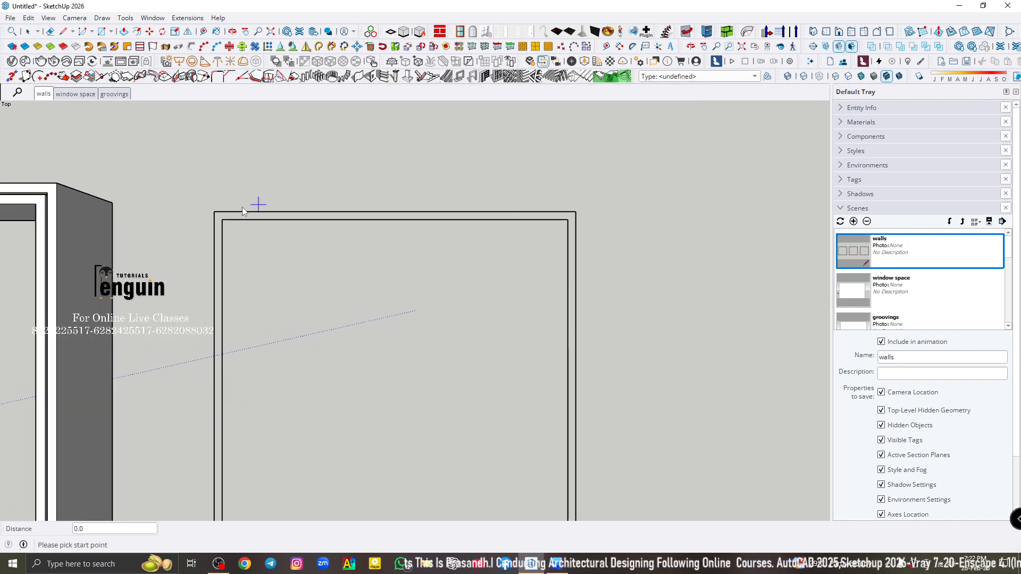
click(213, 211)
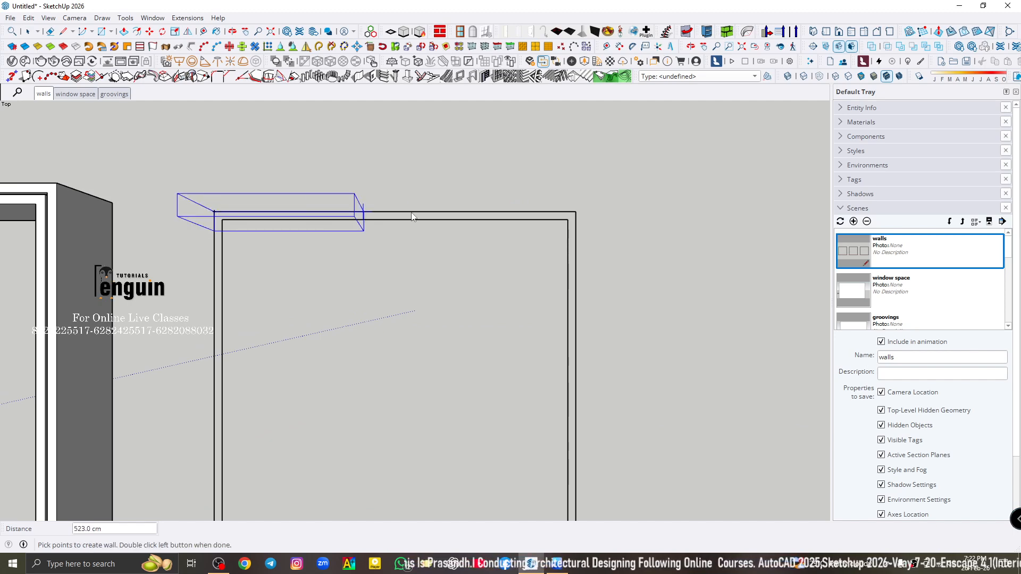
click(573, 215)
scroll(573, 214, down, 3)
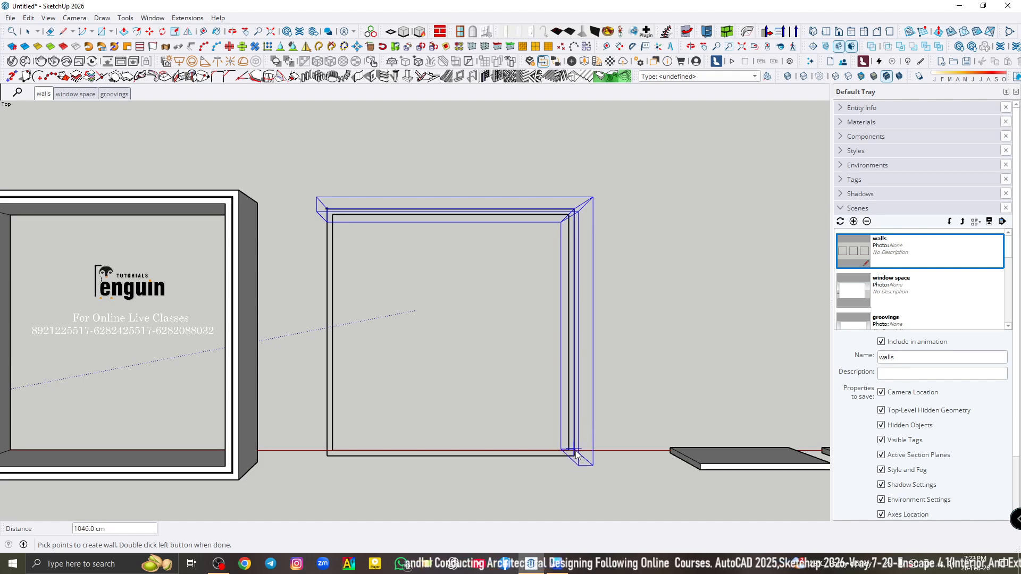
click(576, 452)
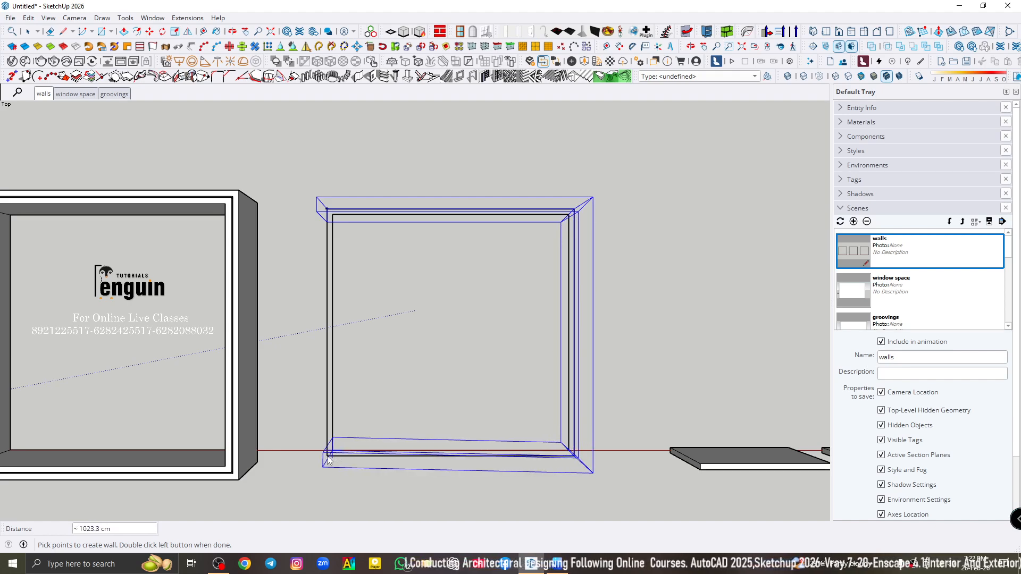
click(326, 458)
scroll(332, 458, up, 2)
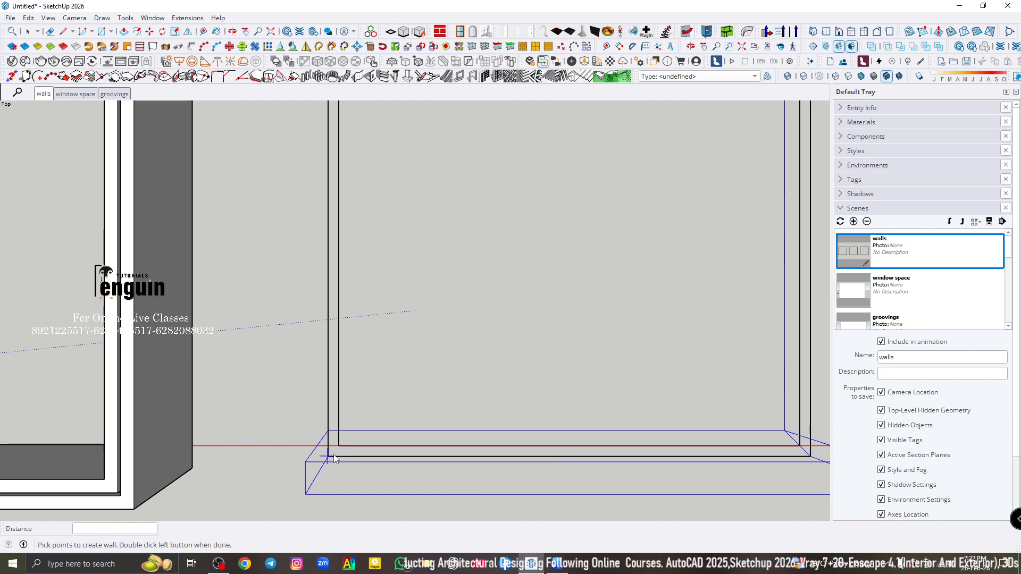
scroll(328, 457, down, 4)
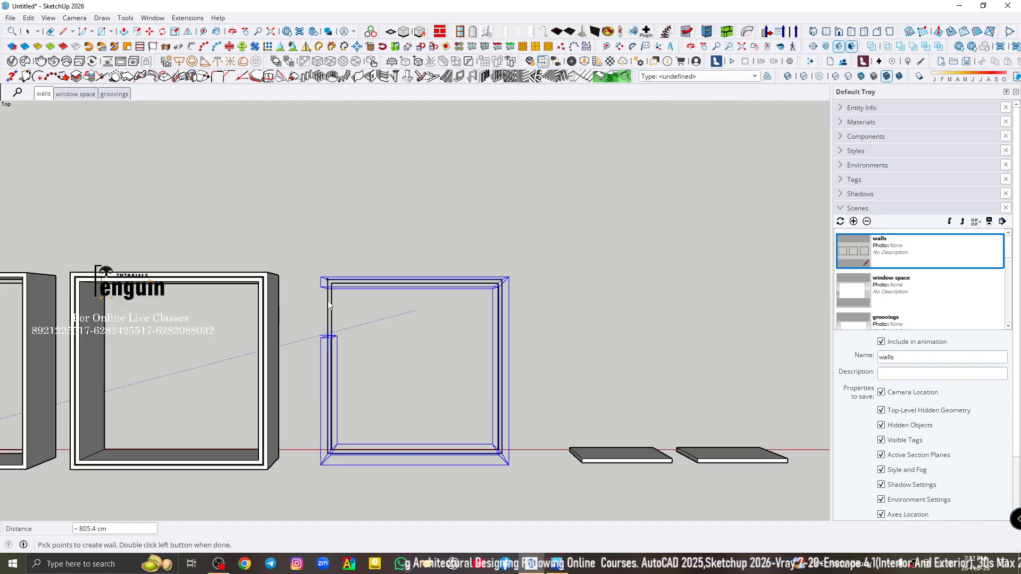
scroll(326, 293, up, 4)
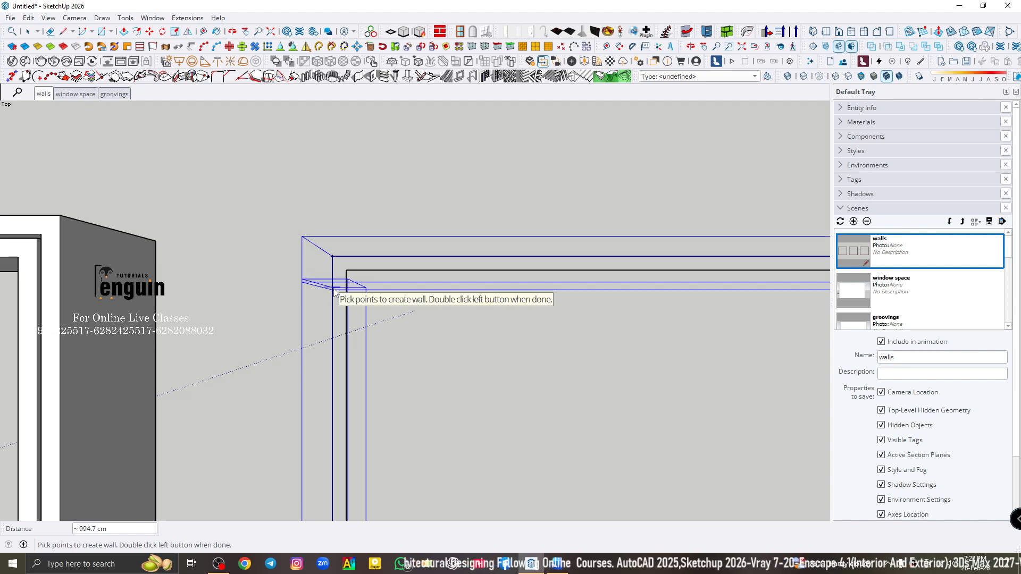
scroll(333, 289, up, 3)
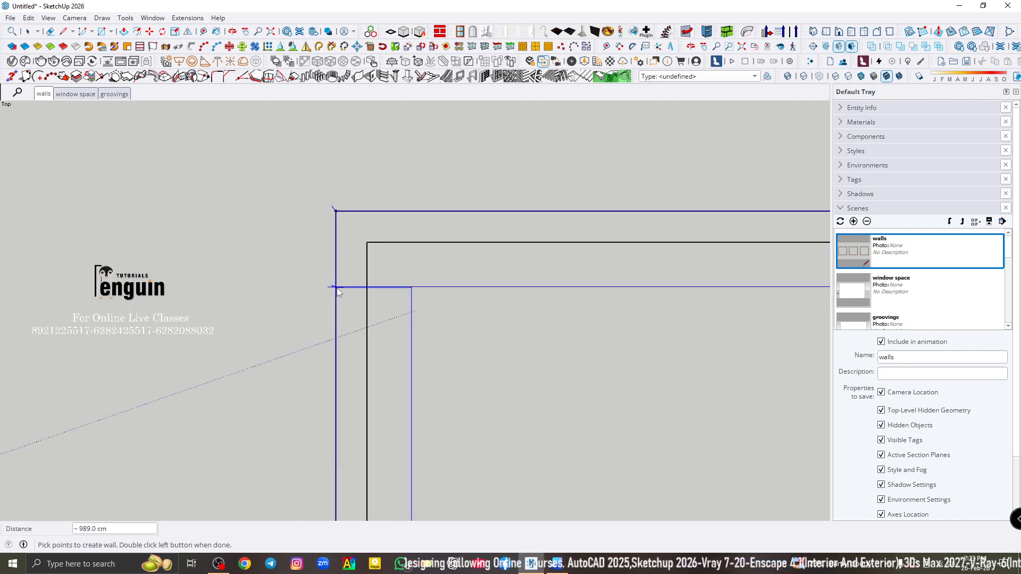
double_click(338, 217)
- Examine the stud partition from above, from the front and from below, including the mitred joints at its corners
scroll(342, 272, down, 4)
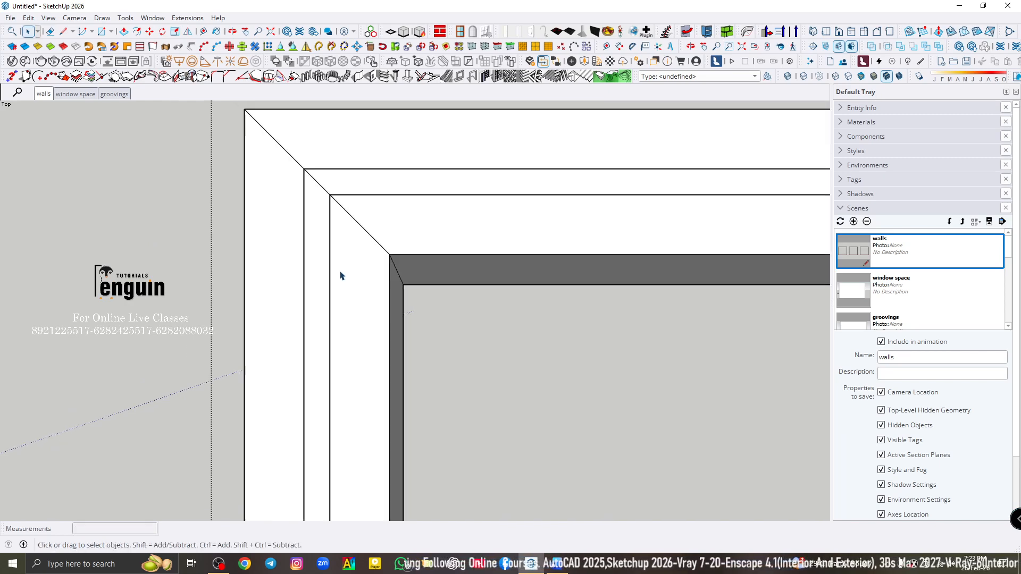
click(359, 174)
scroll(359, 178, down, 5)
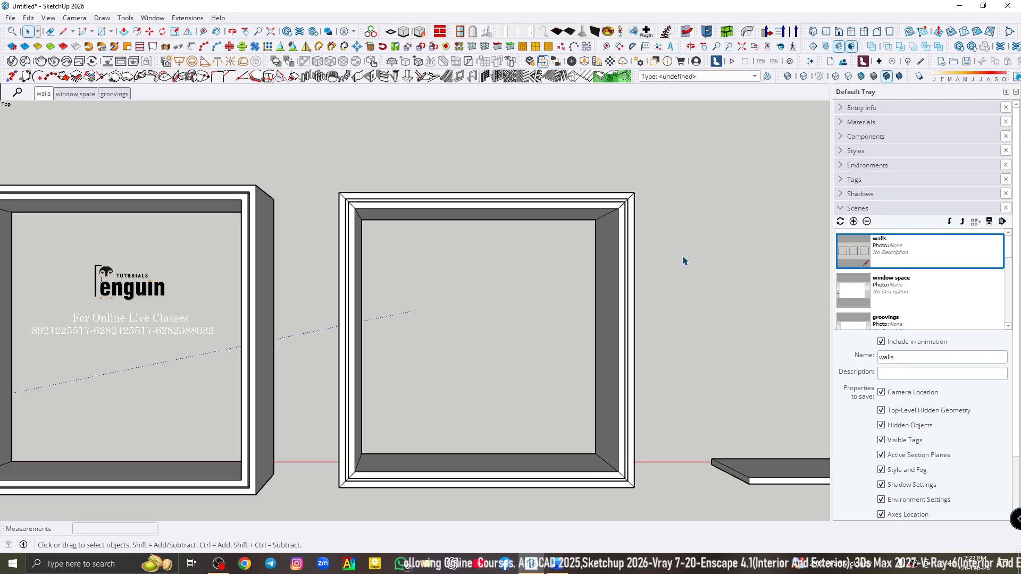
middle_drag(435, 476, 424, 171)
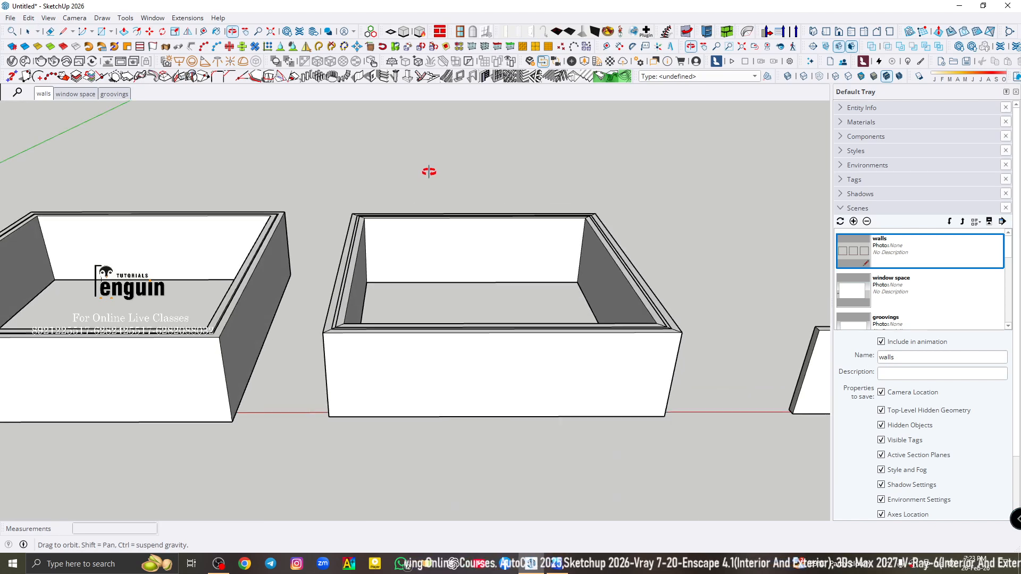
click(440, 362)
middle_drag(456, 432, 436, 123)
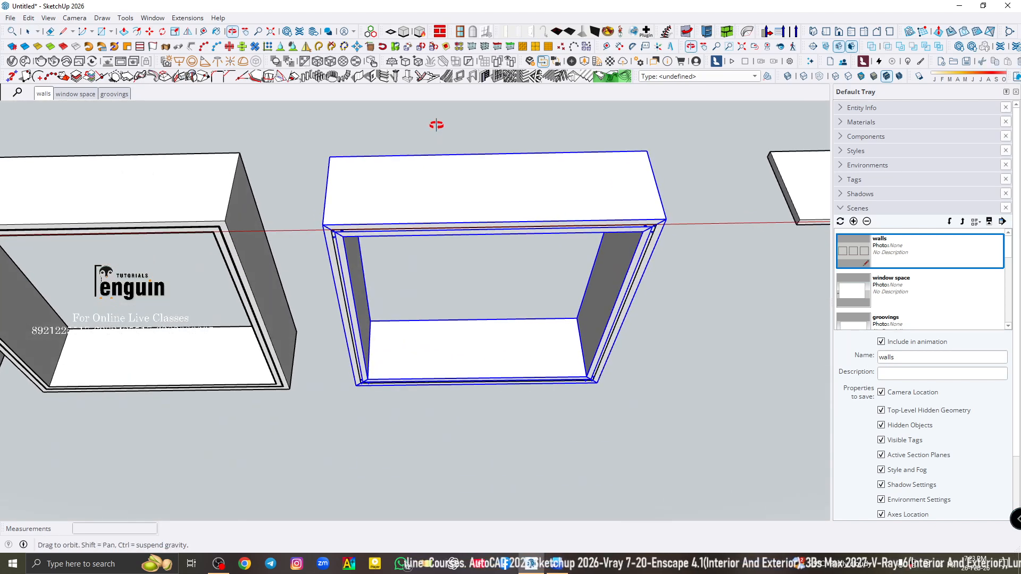
scroll(371, 233, up, 5)
click(278, 207)
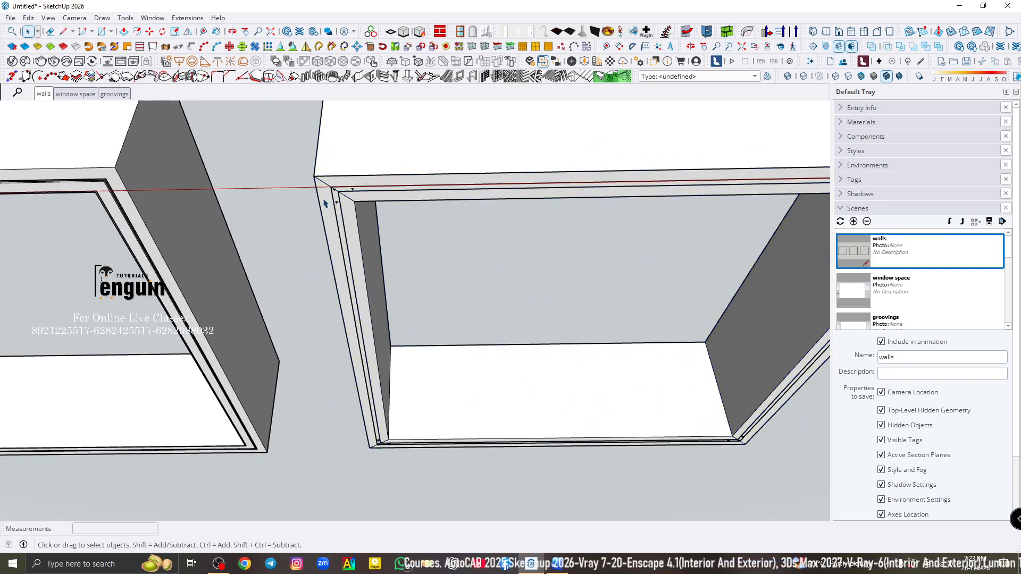
middle_drag(324, 202, 395, 490)
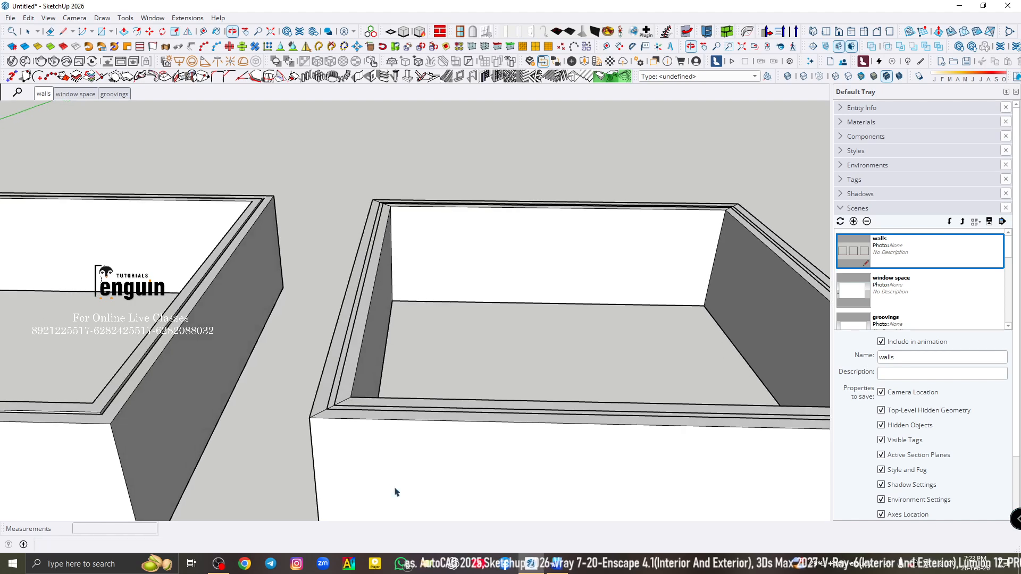
scroll(349, 319, down, 3)
click(359, 419)
scroll(345, 430, up, 3)
key(m)
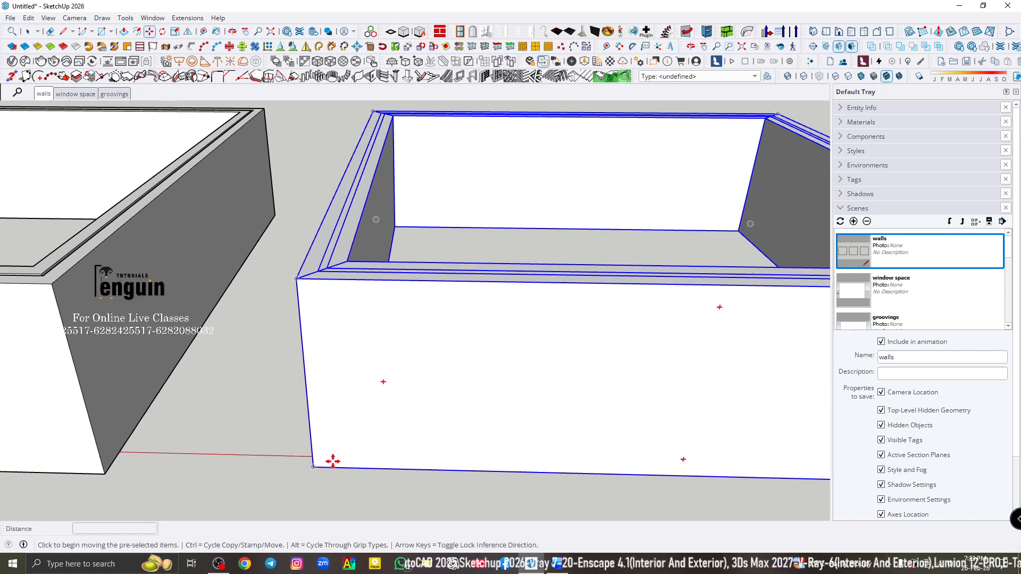
click(333, 460)
key(space)
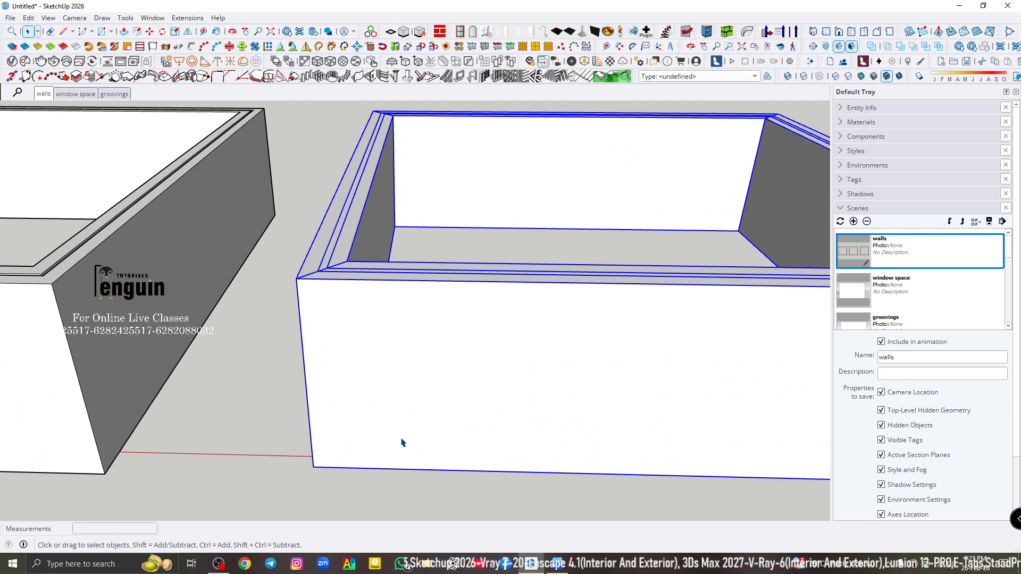
scroll(382, 437, down, 3)
click(409, 180)
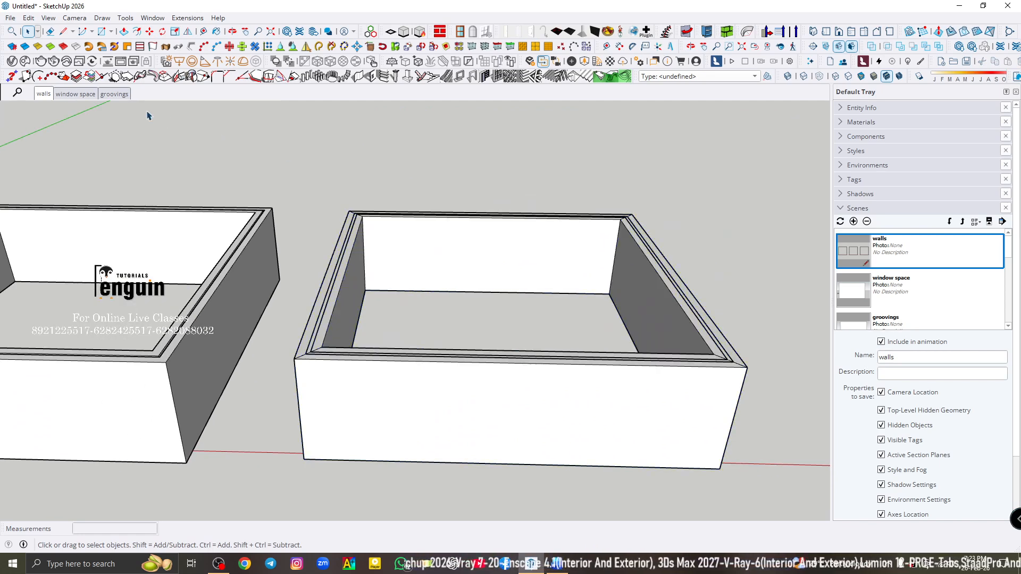
- Compare the solid wall, cavity wall and stud partition in the walls scene, selecting each one and finally all three together
click(52, 94)
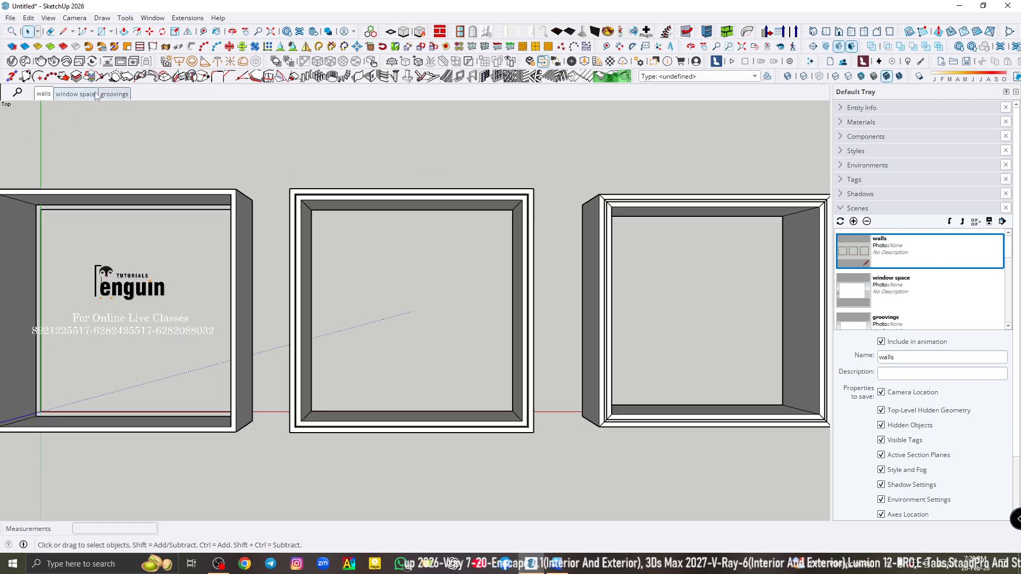
click(241, 221)
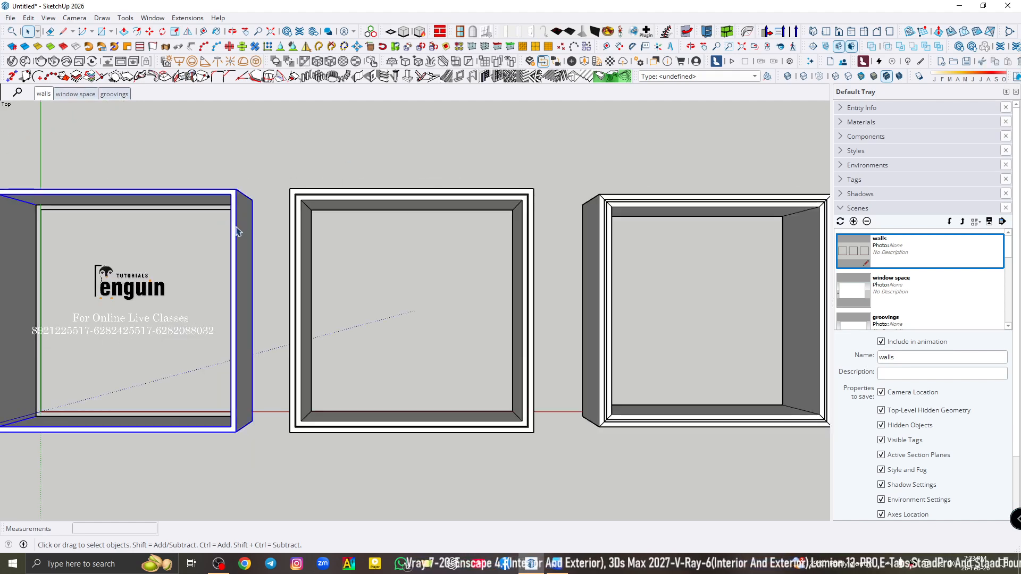
click(409, 201)
click(650, 201)
scroll(503, 222, down, 2)
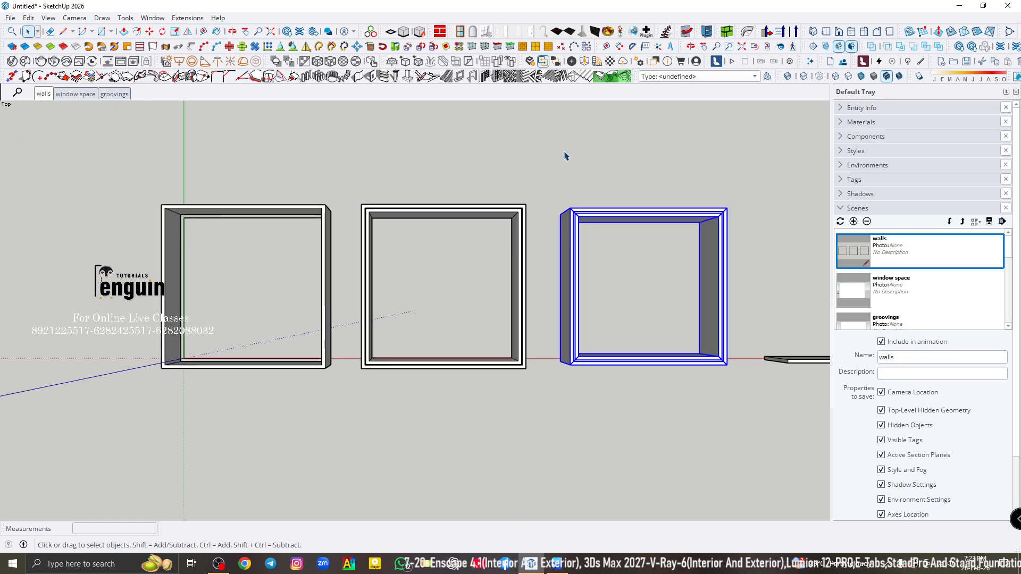
click(774, 328)
scroll(739, 308, up, 1)
drag(27, 168, 764, 397)
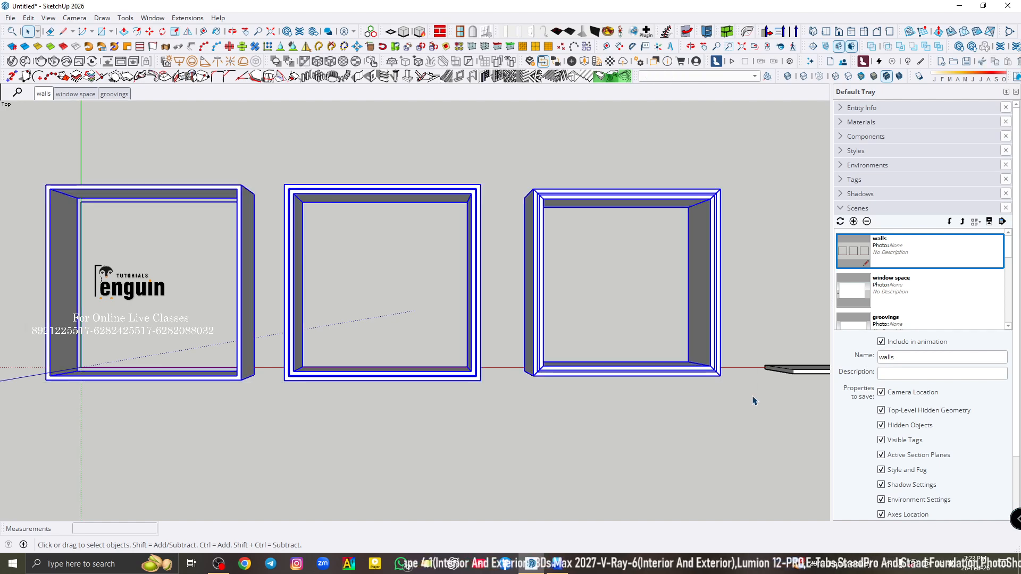
- Show the window space scene and open the plain front wall group for editing
click(75, 95)
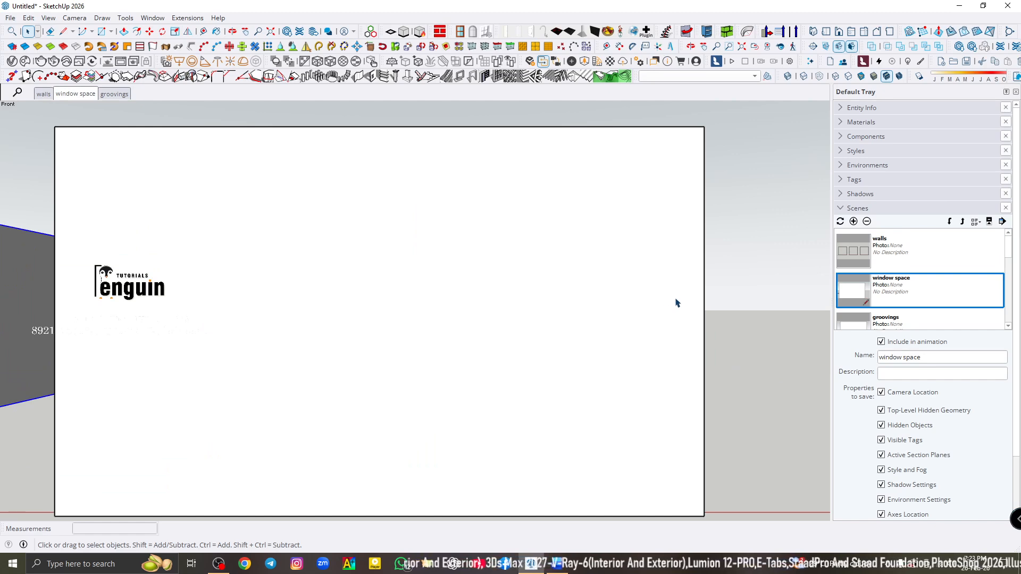
scroll(655, 311, down, 2)
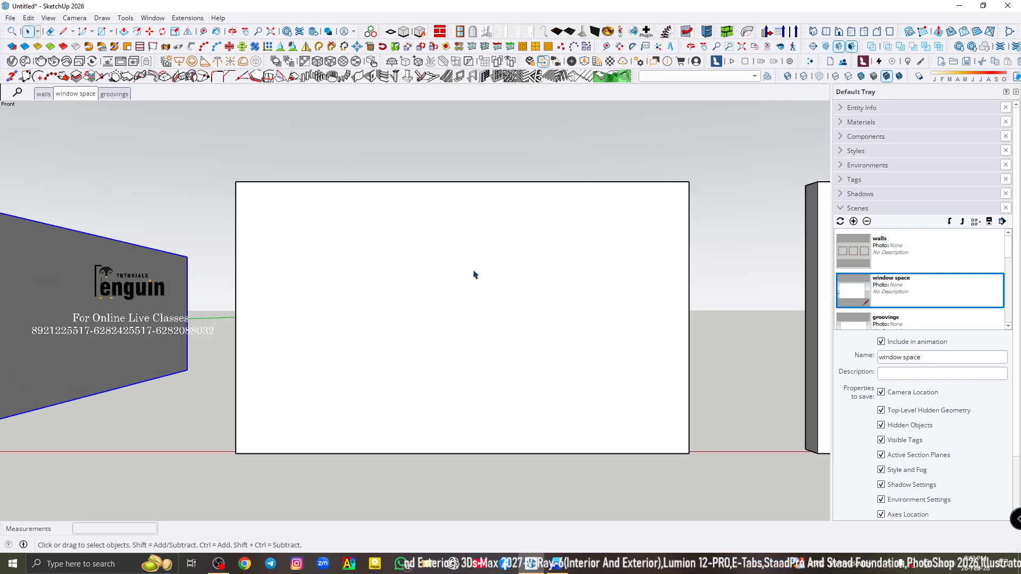
click(577, 274)
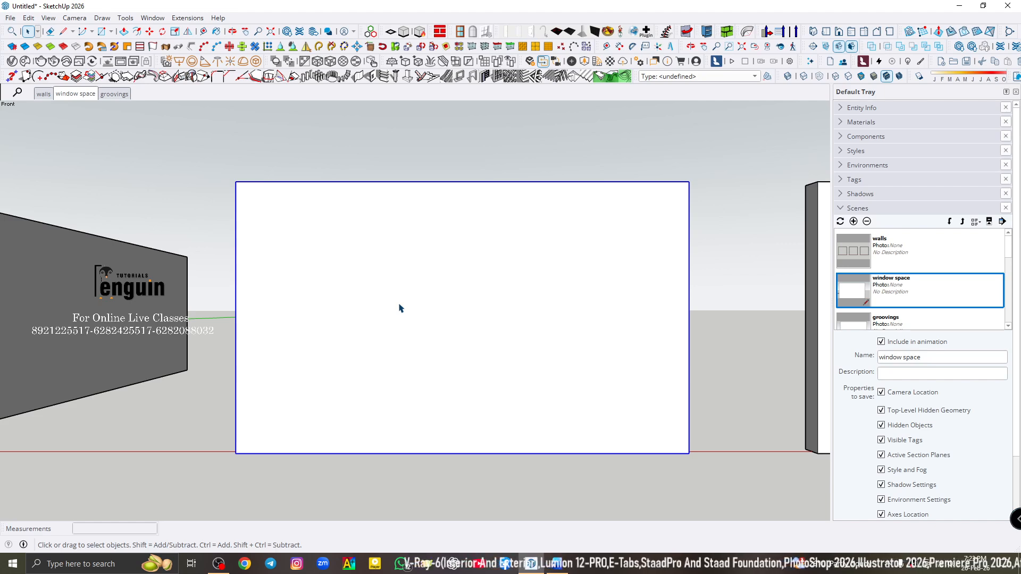
double_click(400, 304)
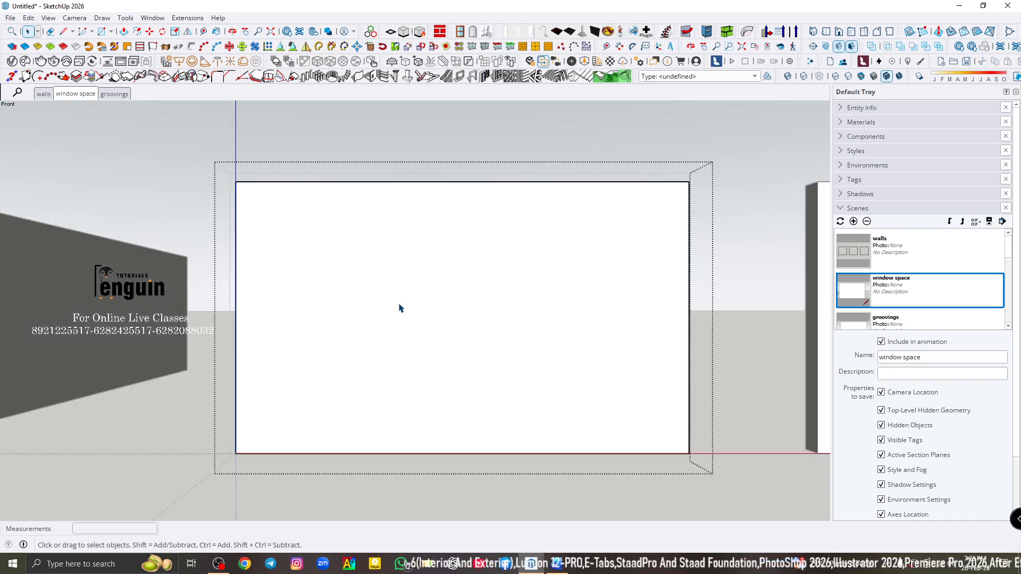
- Start a 1001bit wall opening with a width and height of 150 cm each
click(371, 79)
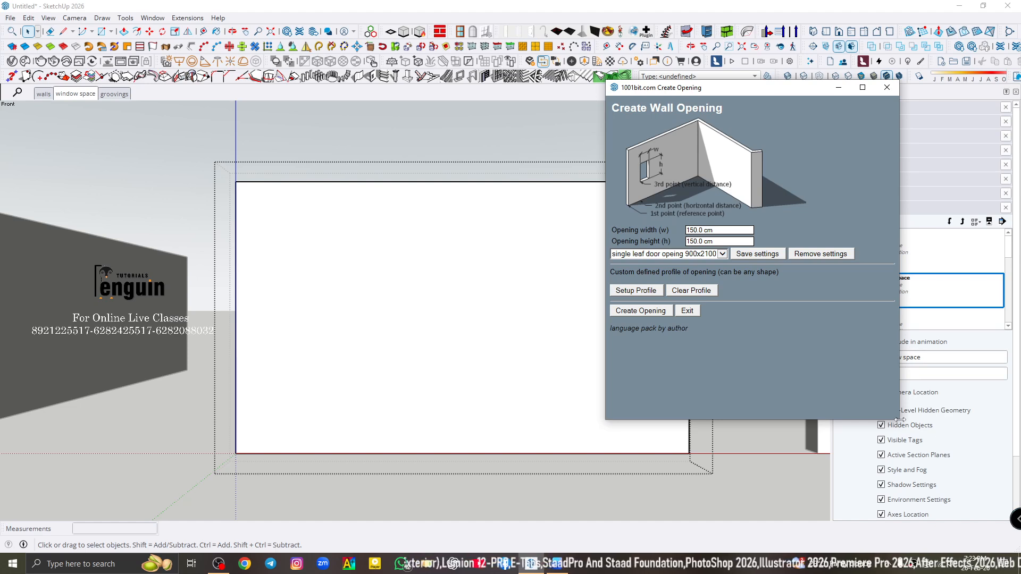
drag(899, 419, 965, 493)
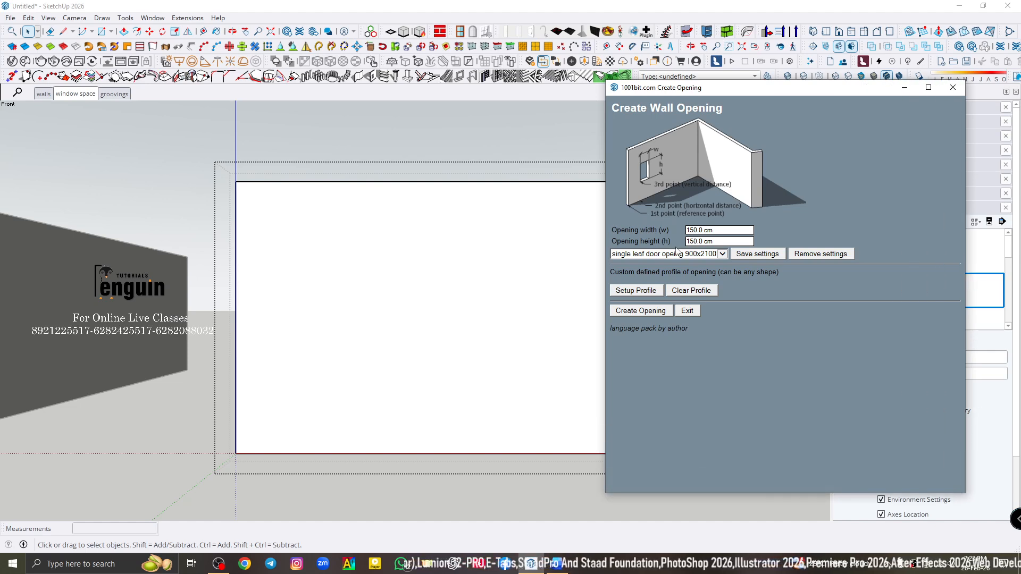
drag(714, 229, 682, 245)
click(718, 230)
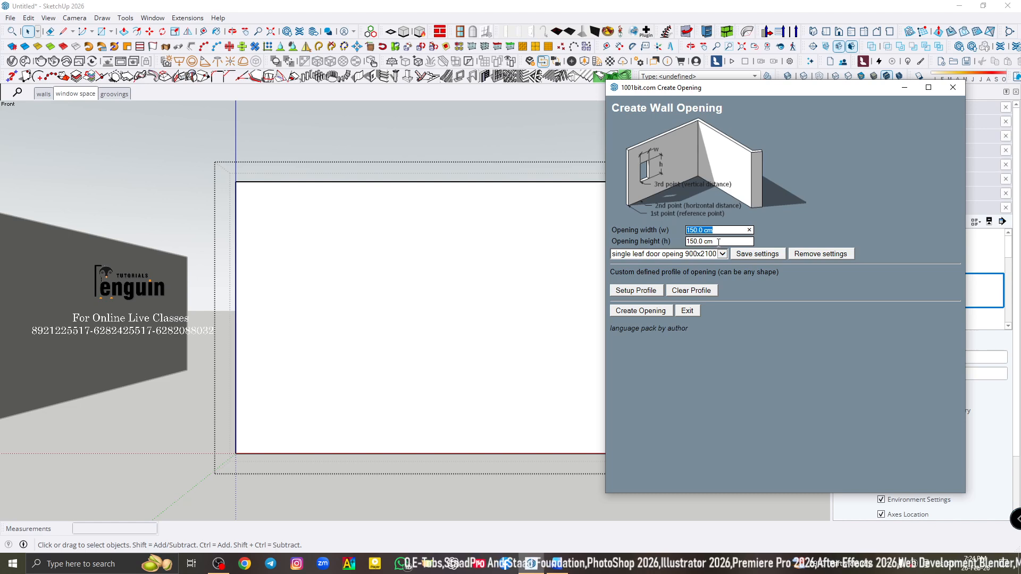
click(718, 243)
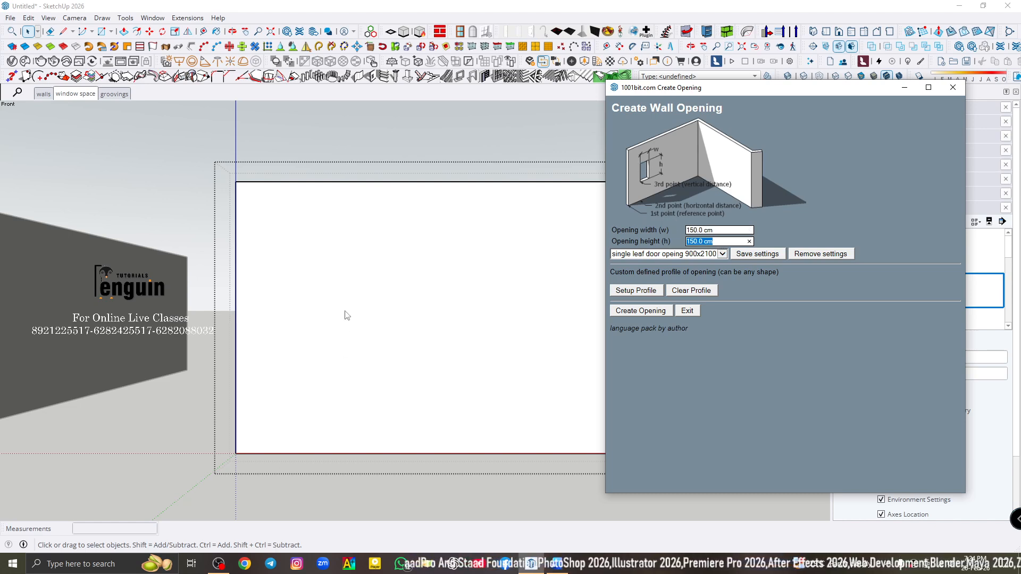
click(631, 312)
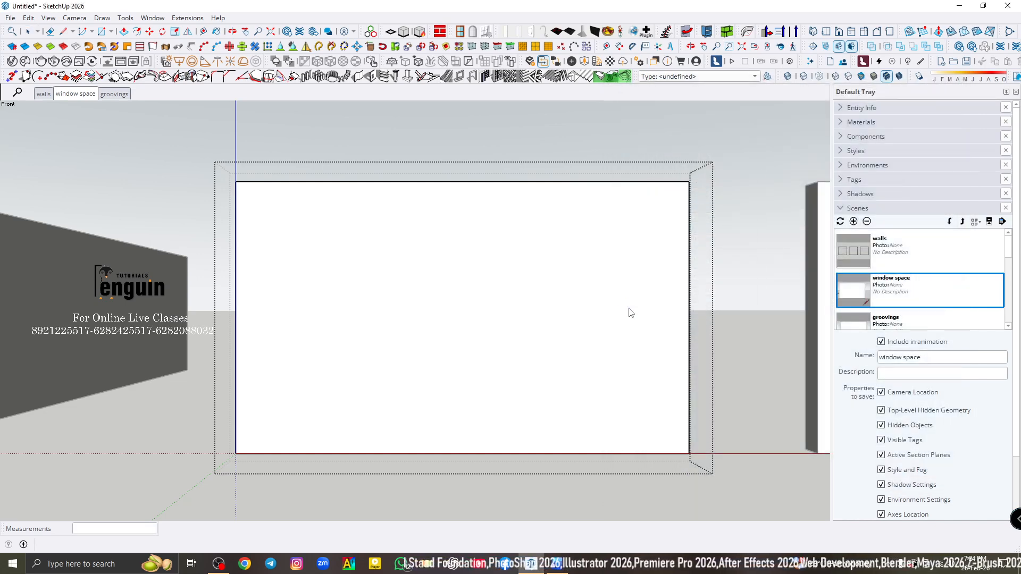
- Place the window opening 100 cm horizontally and 60 cm vertically from the wall's lower-left corner
click(237, 453)
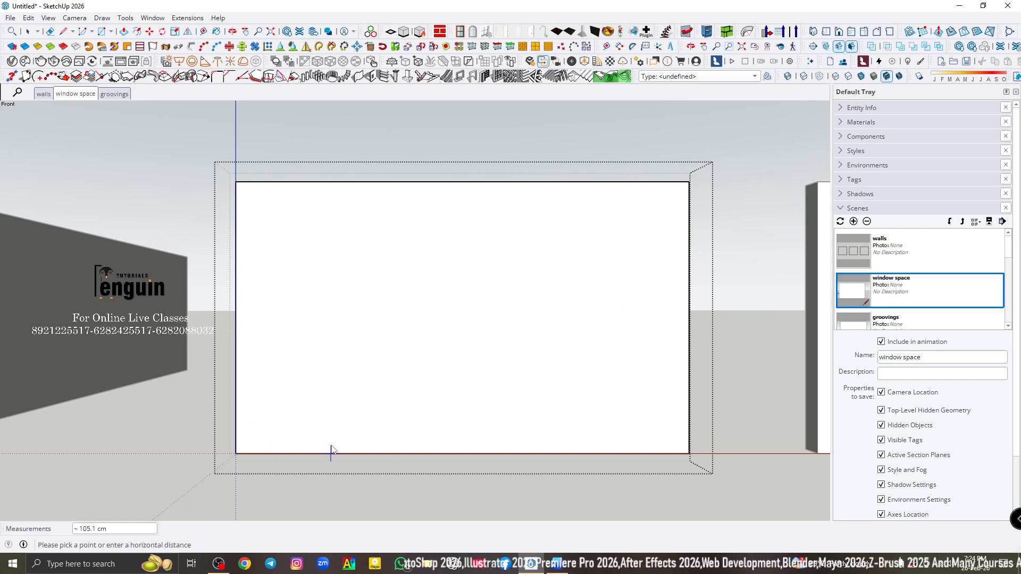
text(1)
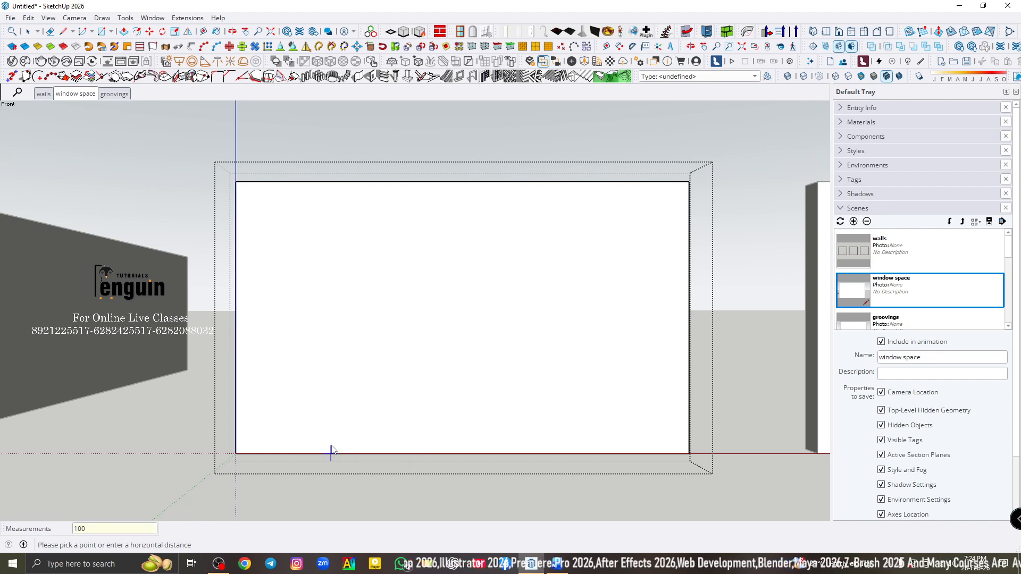
text(00)
key(Return)
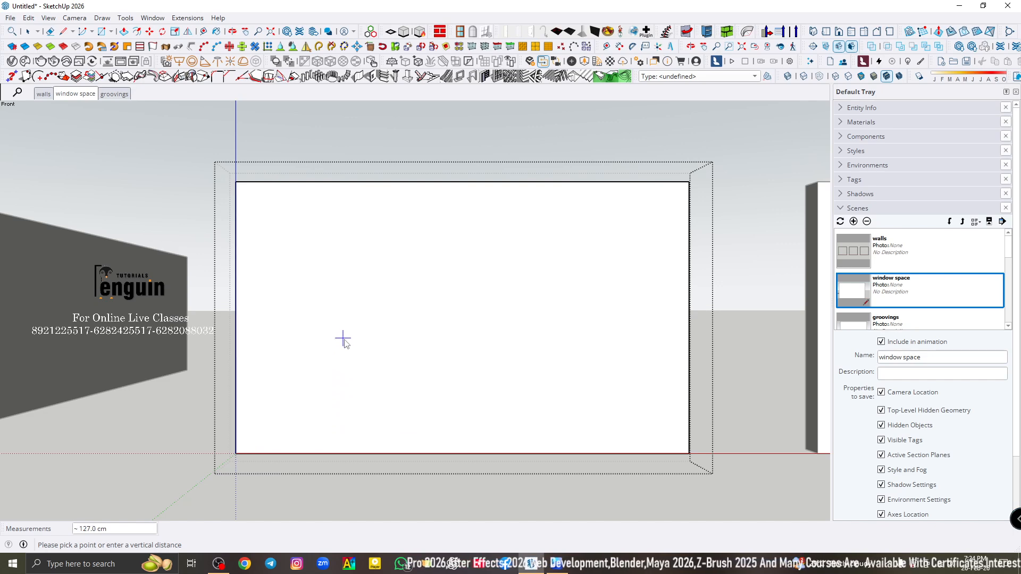
text(60)
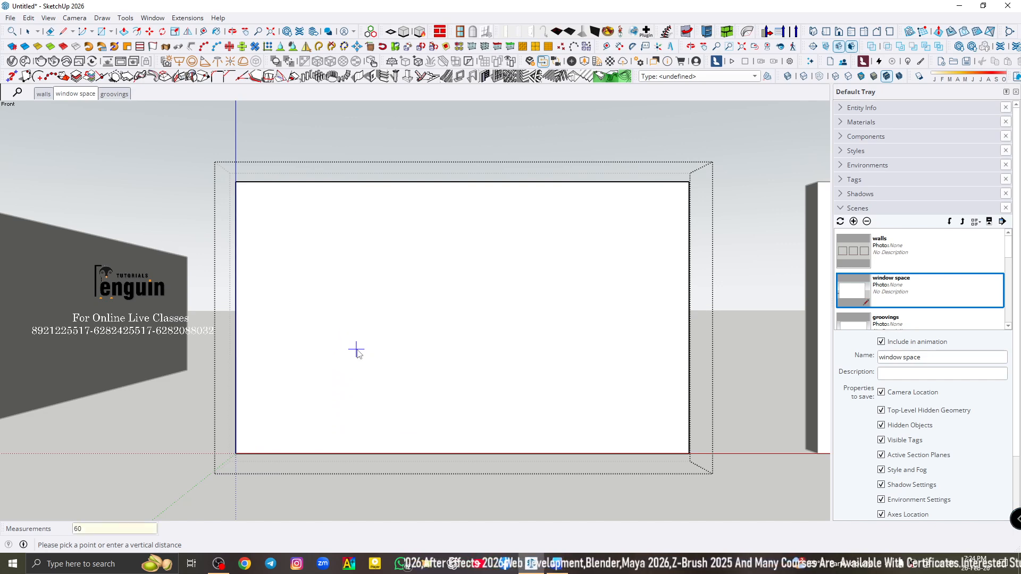
key(Return)
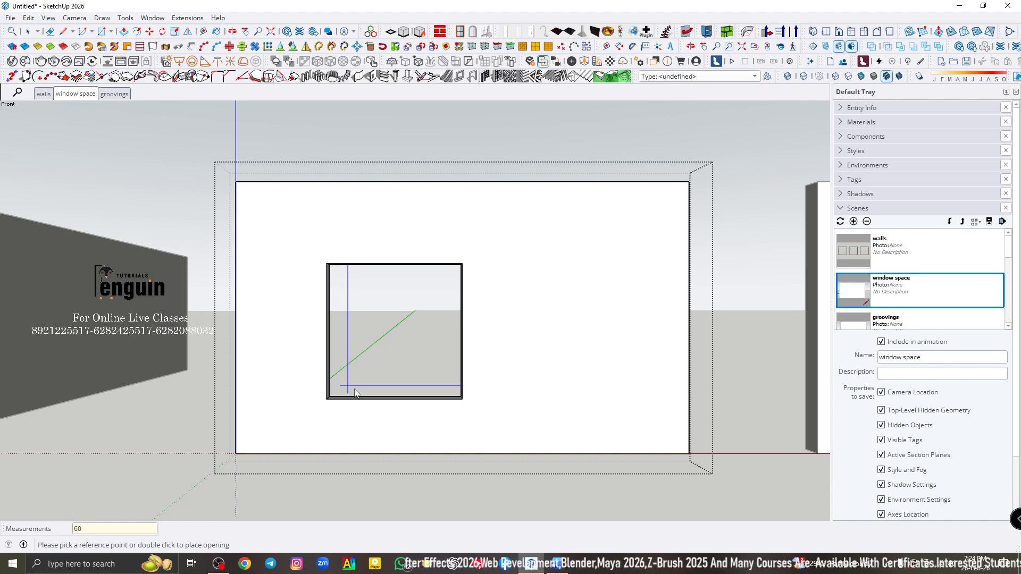
- Measure the horizontal distance from the window opening's lower-left corner to the wall's left edge
mouse_move(355, 392)
middle_down()
mouse_move(494, 392)
mouse_move(360, 394)
middle_up()
scroll(311, 396, up, 3)
key(space)
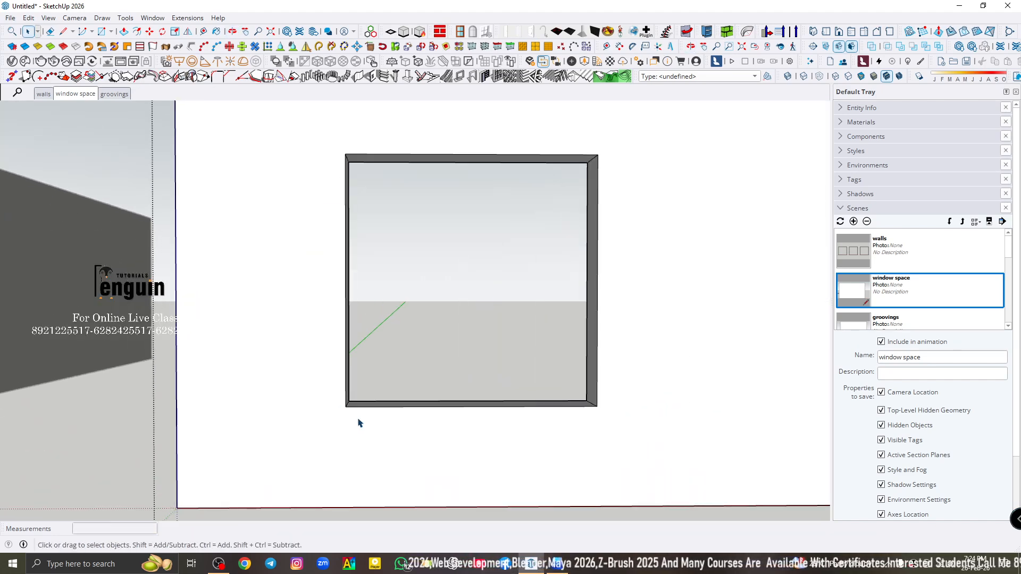
key(t)
click(345, 406)
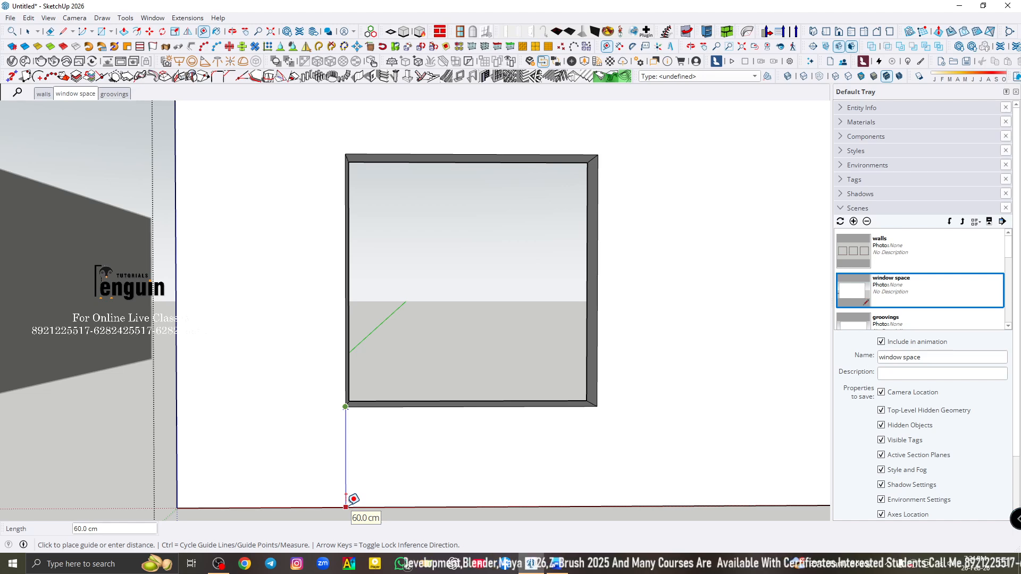
click(183, 398)
key(space)
scroll(298, 387, down, 3)
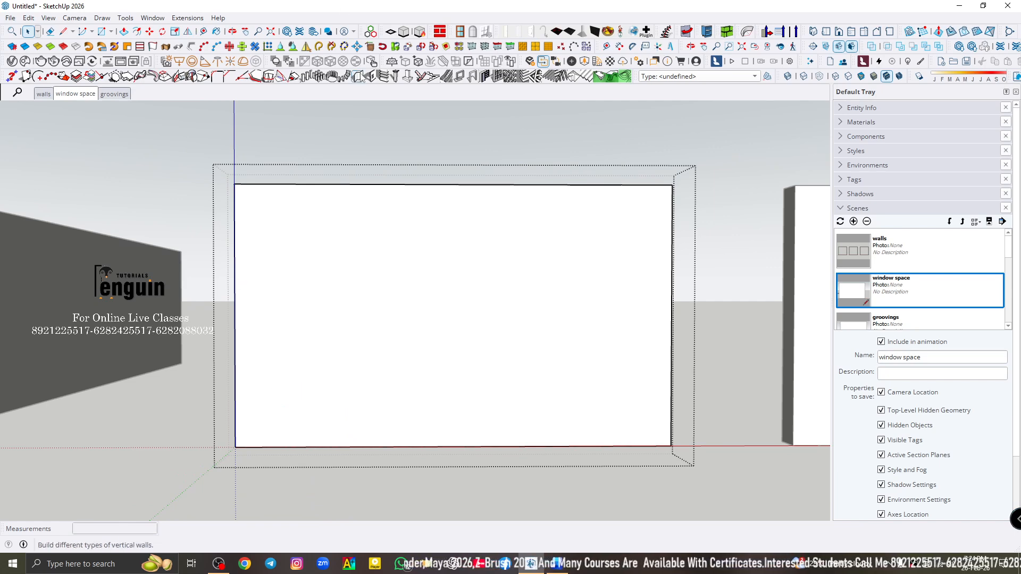
- Cut a 150 by 150 cm opening 100 cm across and 60 cm up from the wall's lower-left corner, and close the wall group
click(372, 77)
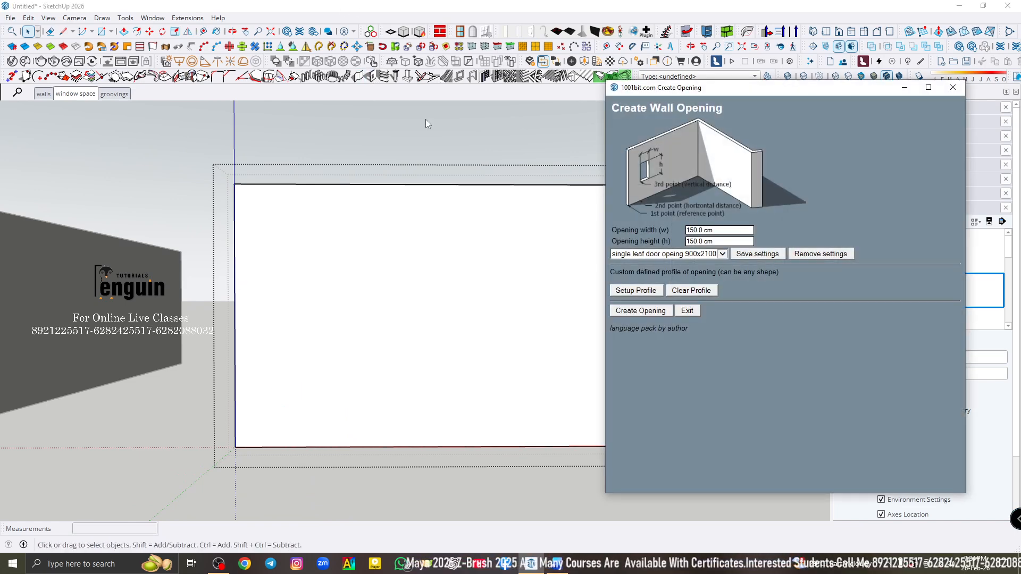
click(654, 313)
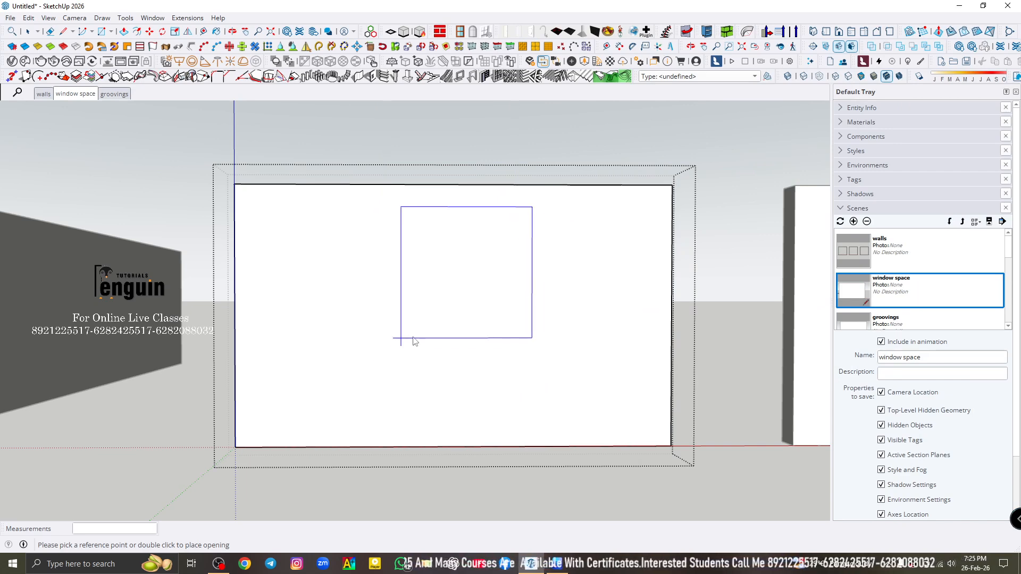
click(239, 448)
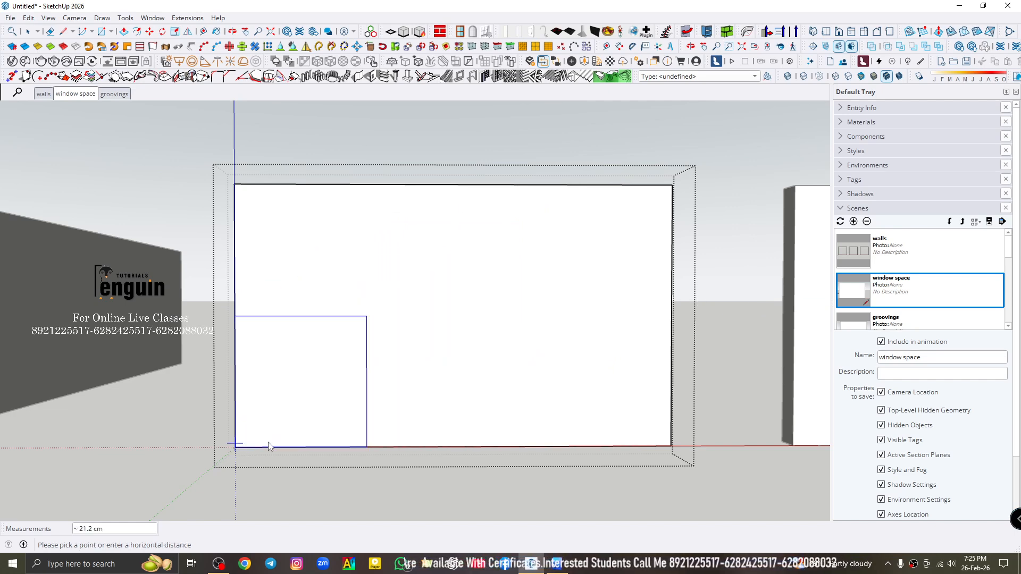
text(100)
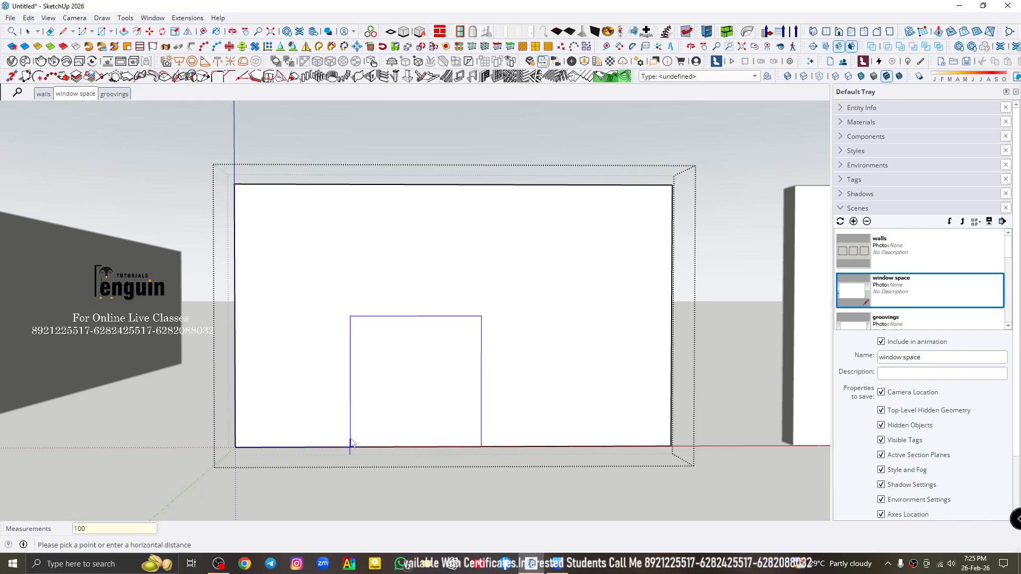
key(Return)
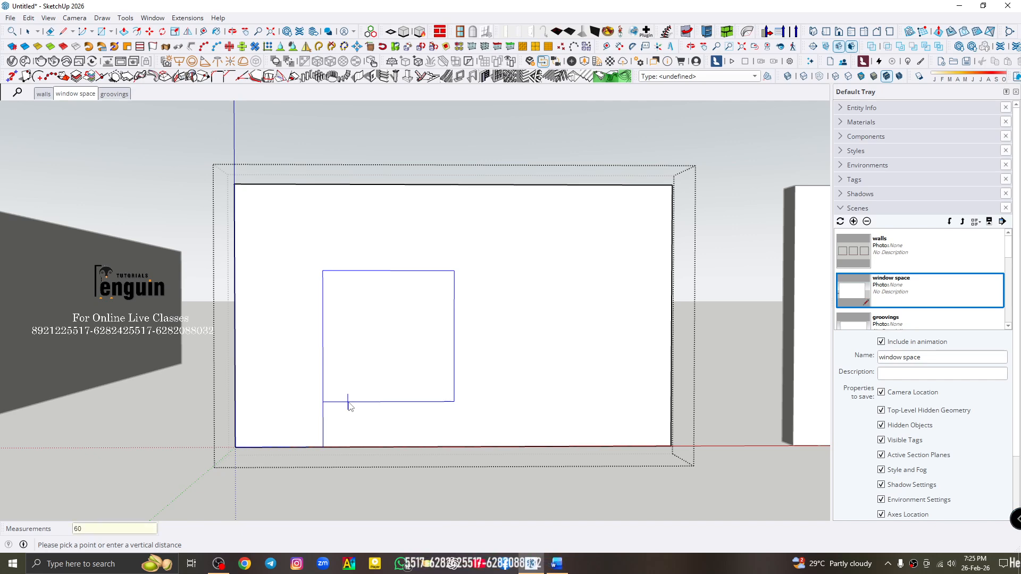
click(348, 405)
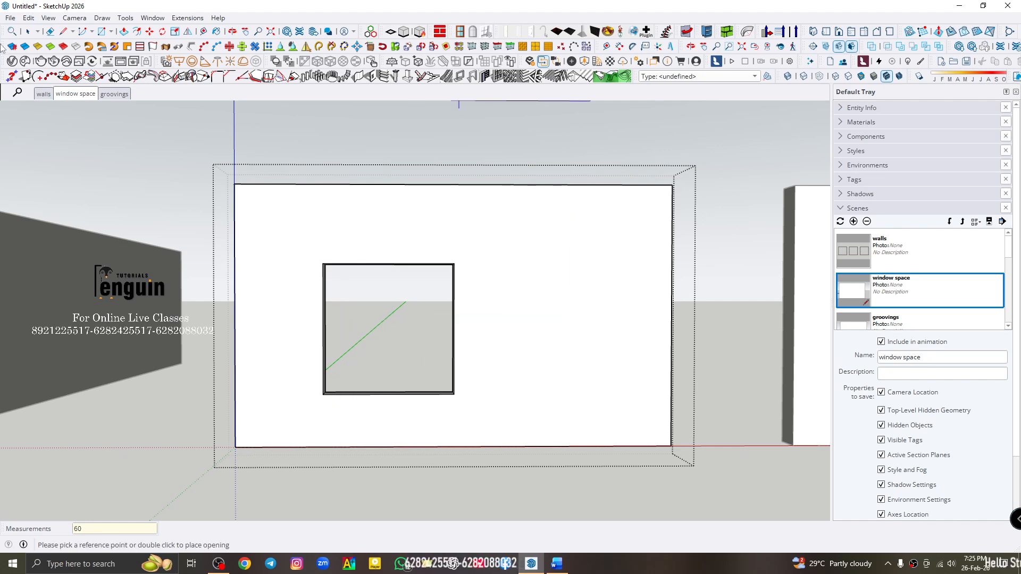
click(29, 32)
click(419, 144)
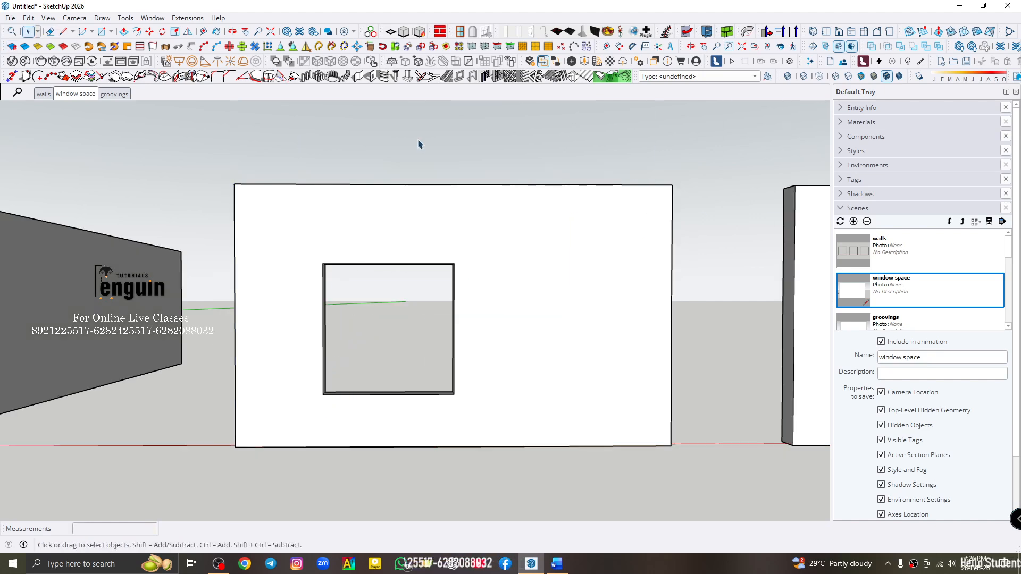
- Reopen the wall group, select its front face and set the wall opening to 100 cm wide and 210 cm high
double_click(358, 286)
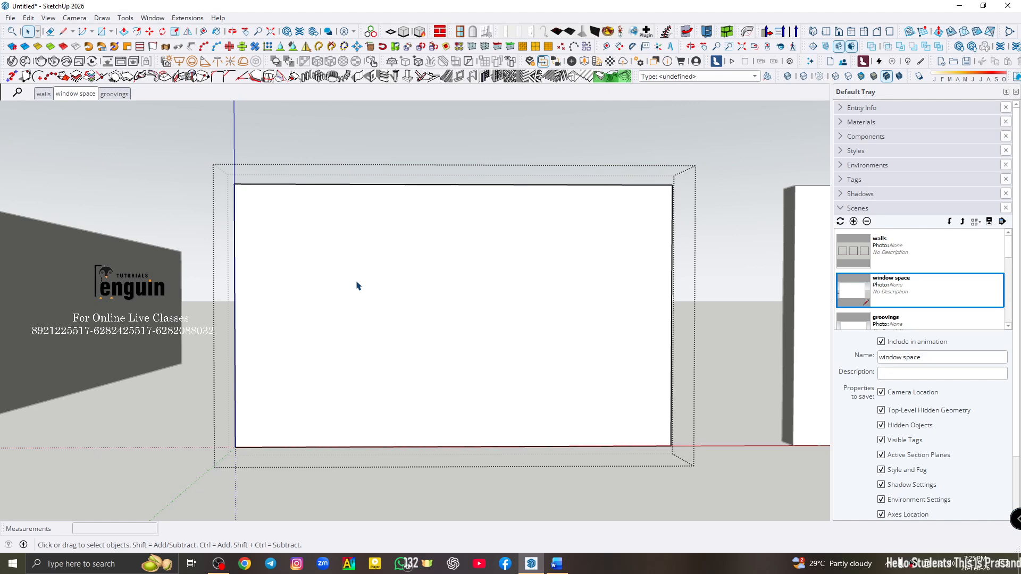
click(353, 285)
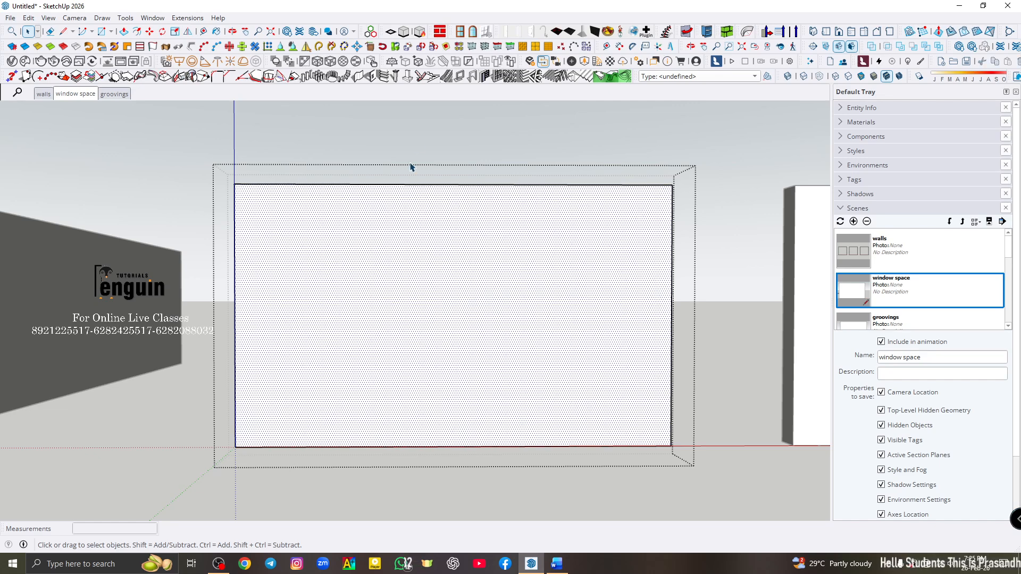
click(374, 77)
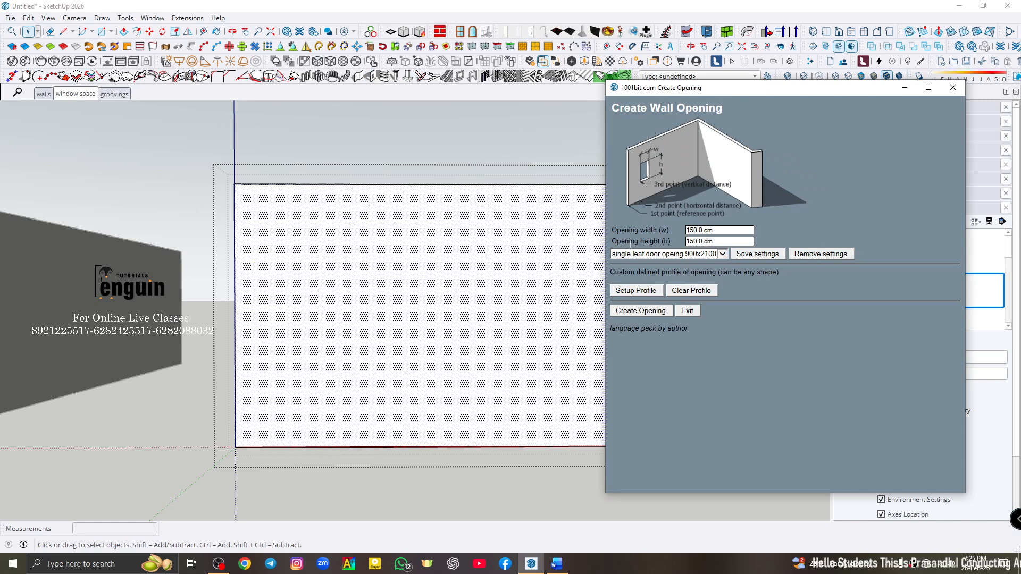
triple_click(718, 242)
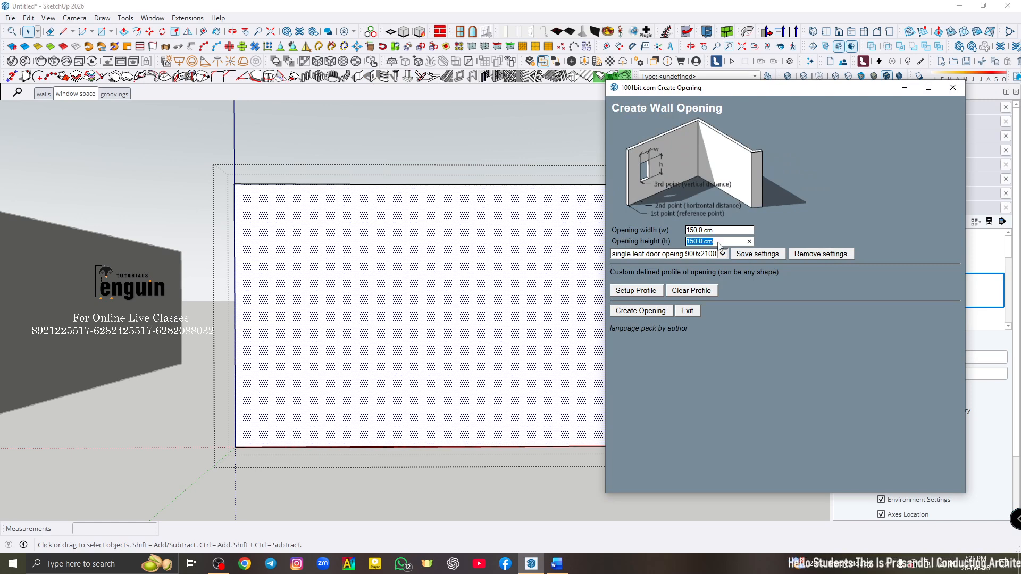
text(210)
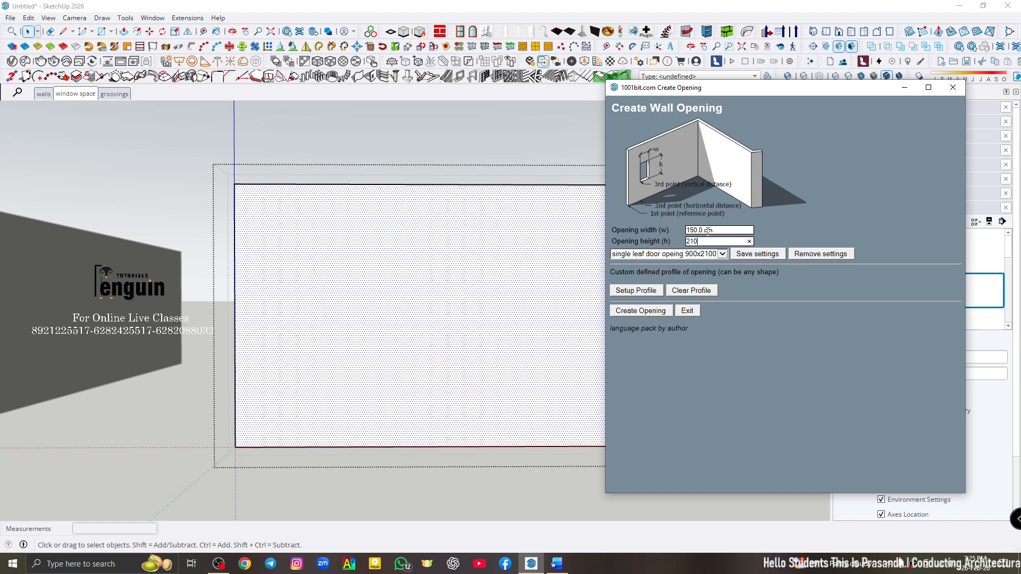
triple_click(720, 232)
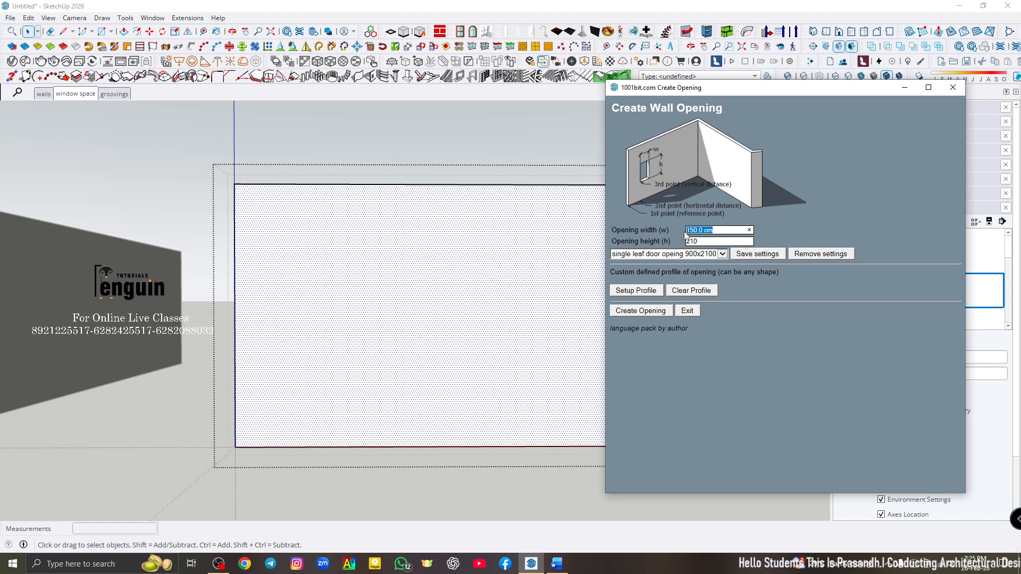
text(100)
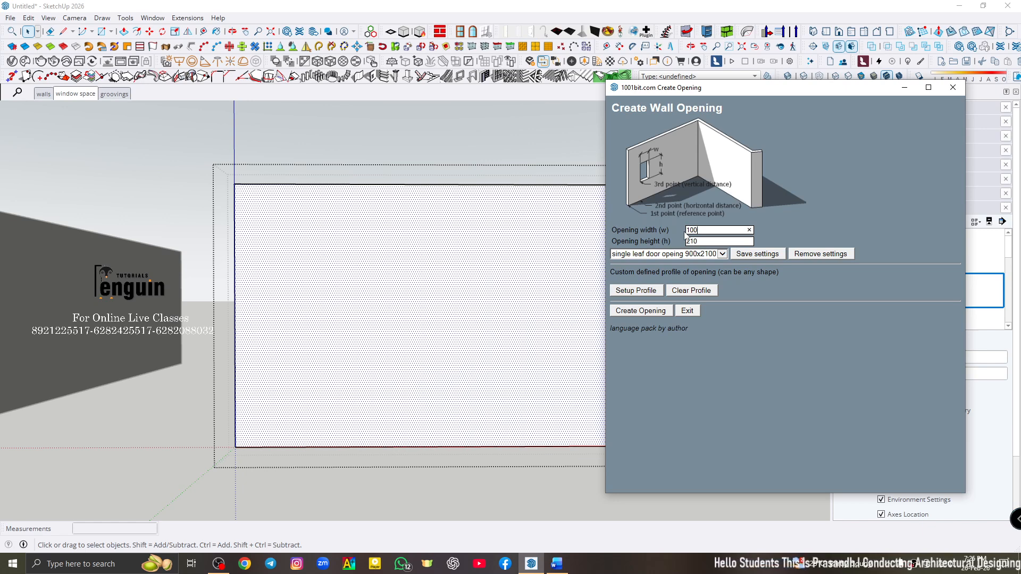
- Cut the 100 by 210 cm door opening at the wall's base, entering a horizontal distance of 150 cm from the wall's lower-left corner
triple_click(708, 242)
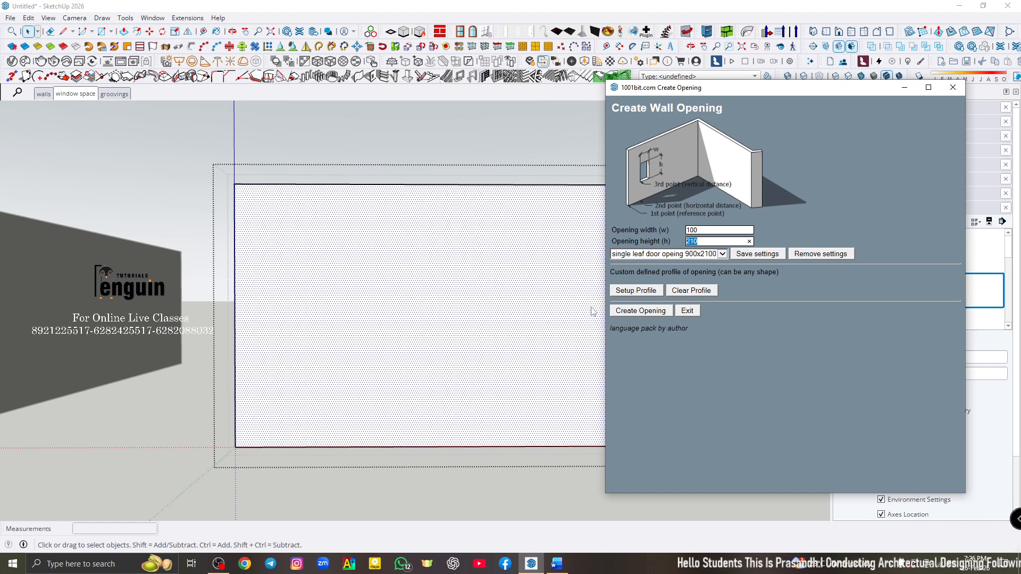
triple_click(703, 232)
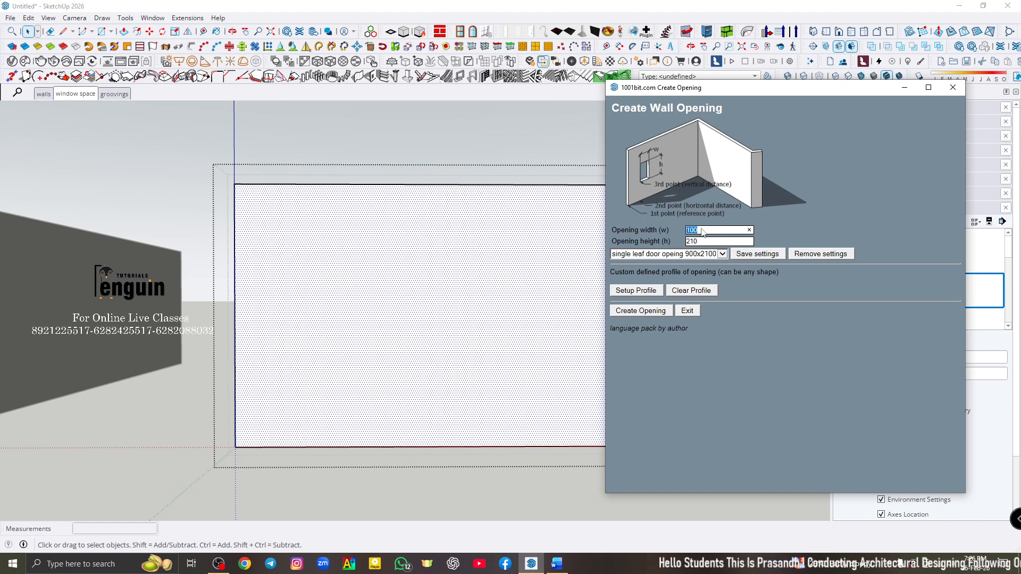
click(641, 311)
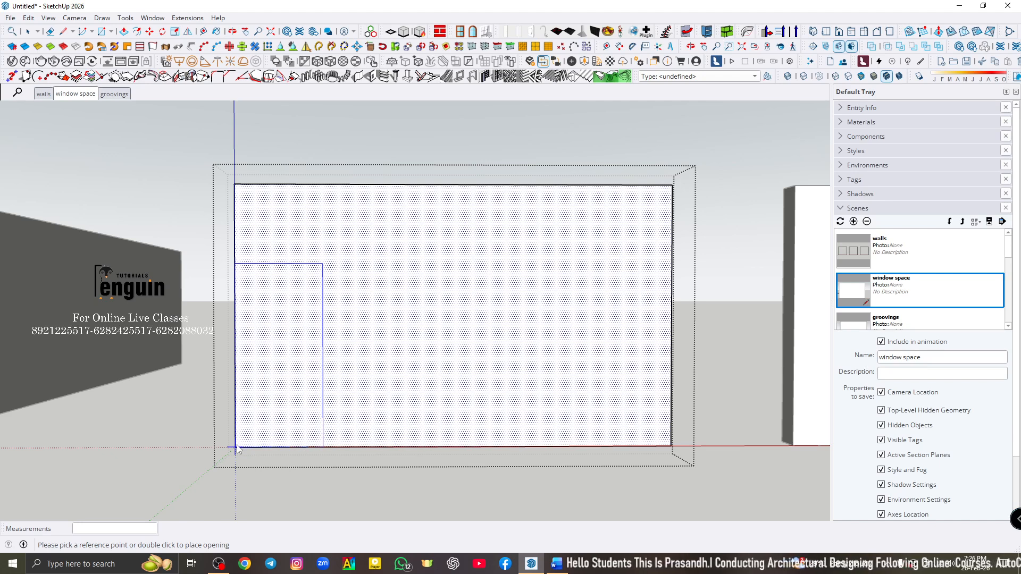
click(237, 448)
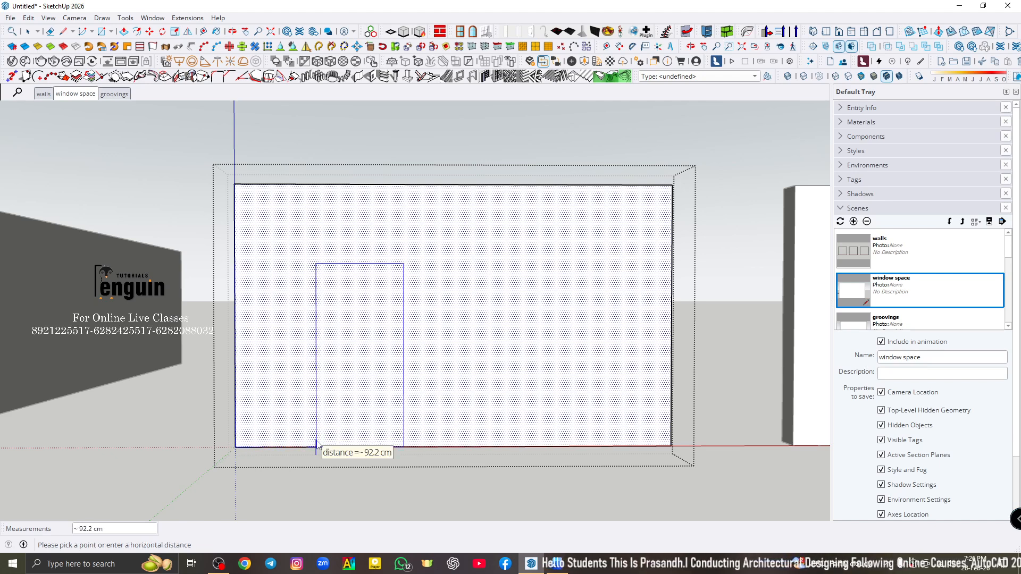
text(150)
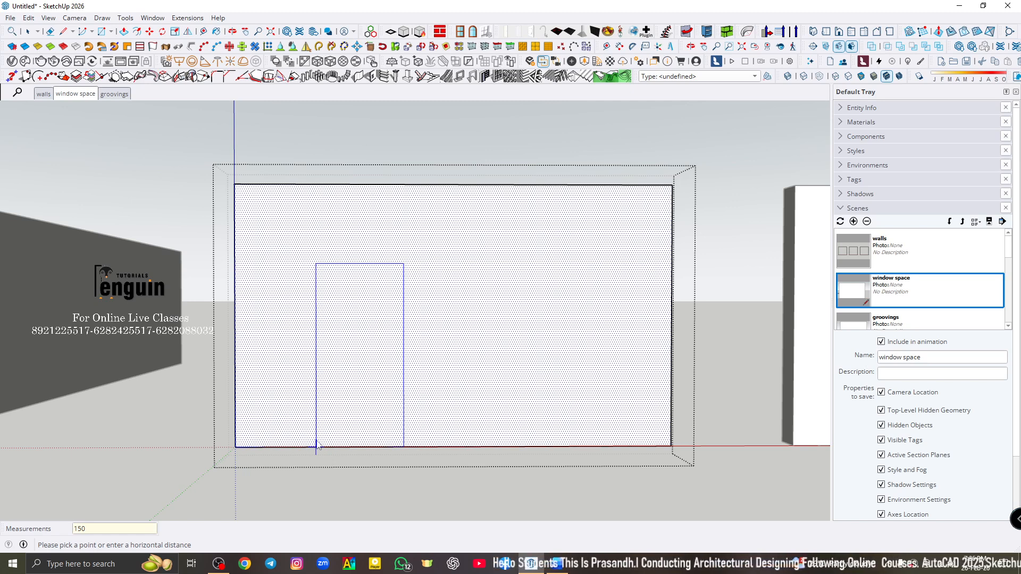
key(Return)
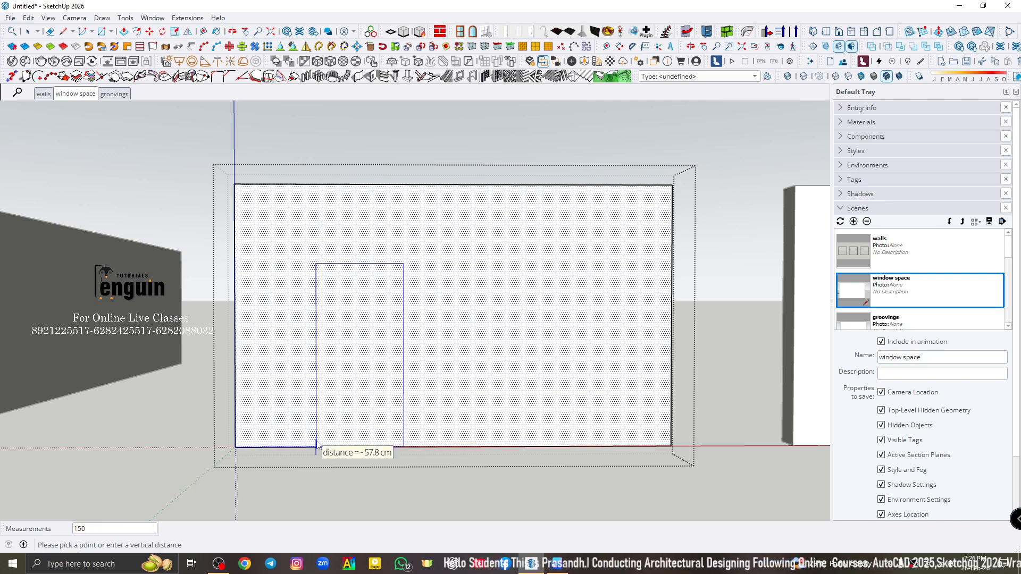
click(316, 447)
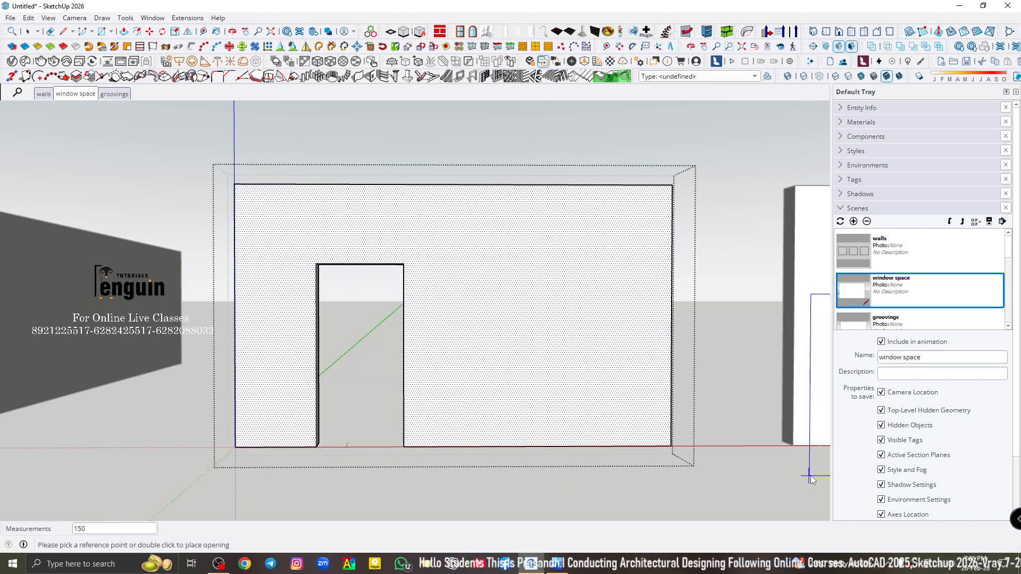
- Leave the wall opening command, close the wall group and return to the window space scene
scroll(268, 434, up, 3)
middle_drag(418, 424, 448, 445)
scroll(423, 412, down, 2)
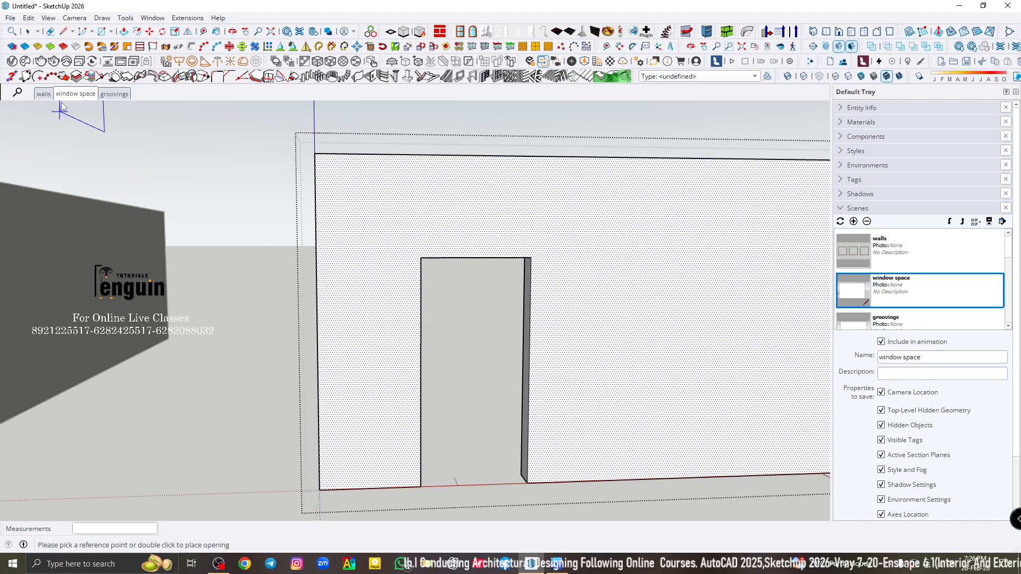
click(27, 31)
click(220, 189)
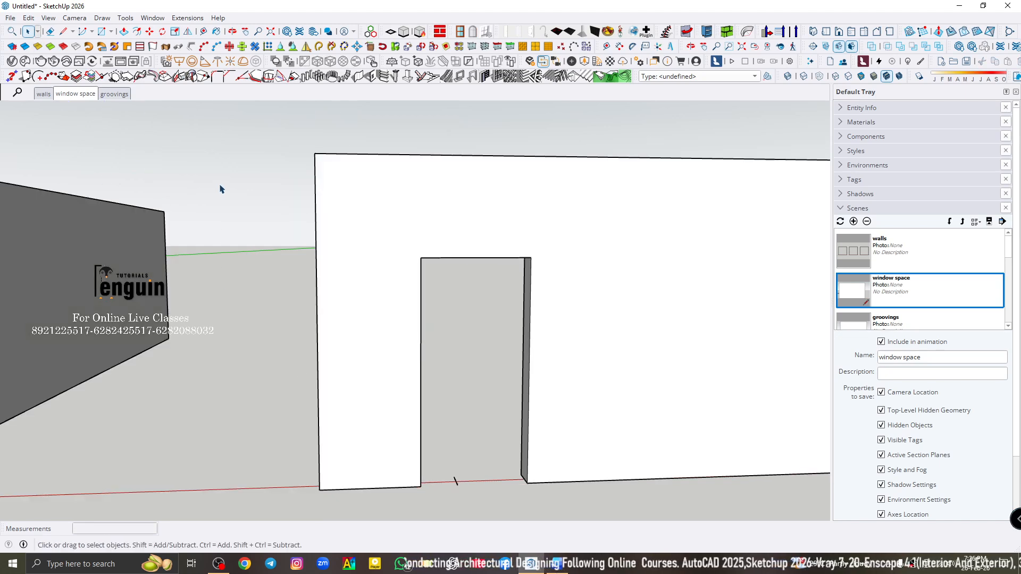
click(74, 96)
click(489, 271)
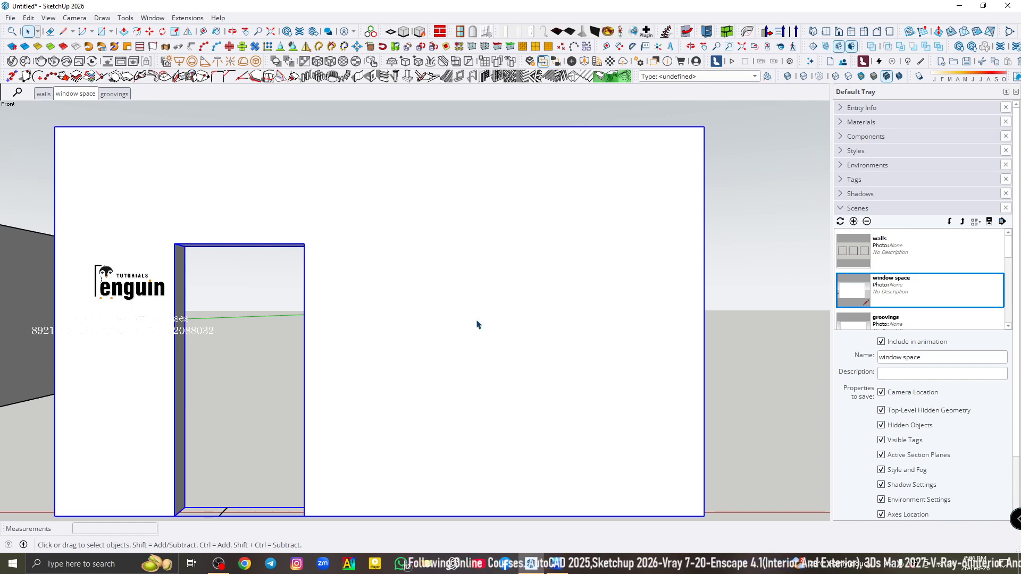
- Draw a 100 by 150 cm rectangle flat on the ground behind the wall with the door opening, seen from above
scroll(355, 319, down, 3)
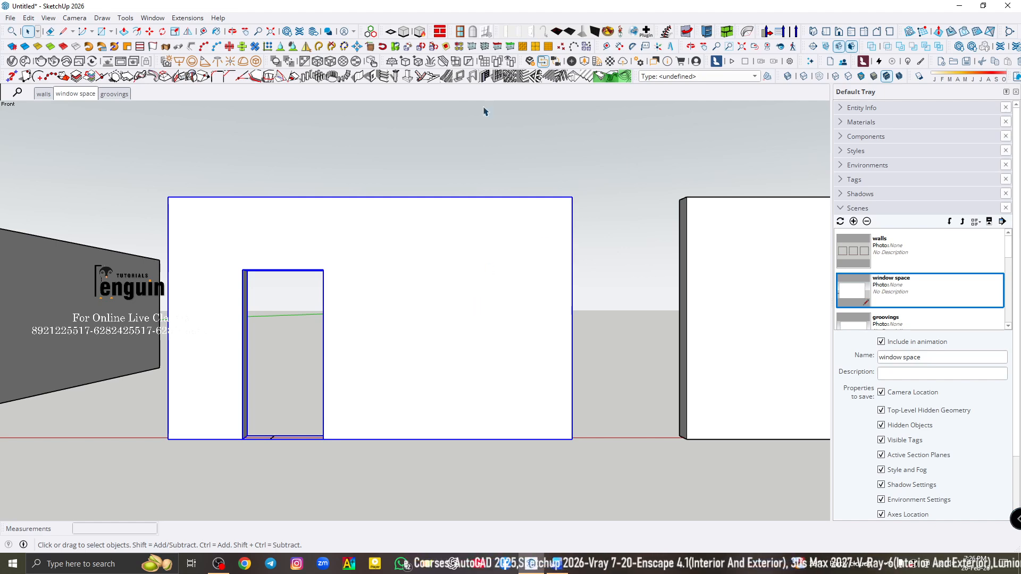
click(826, 32)
click(47, 95)
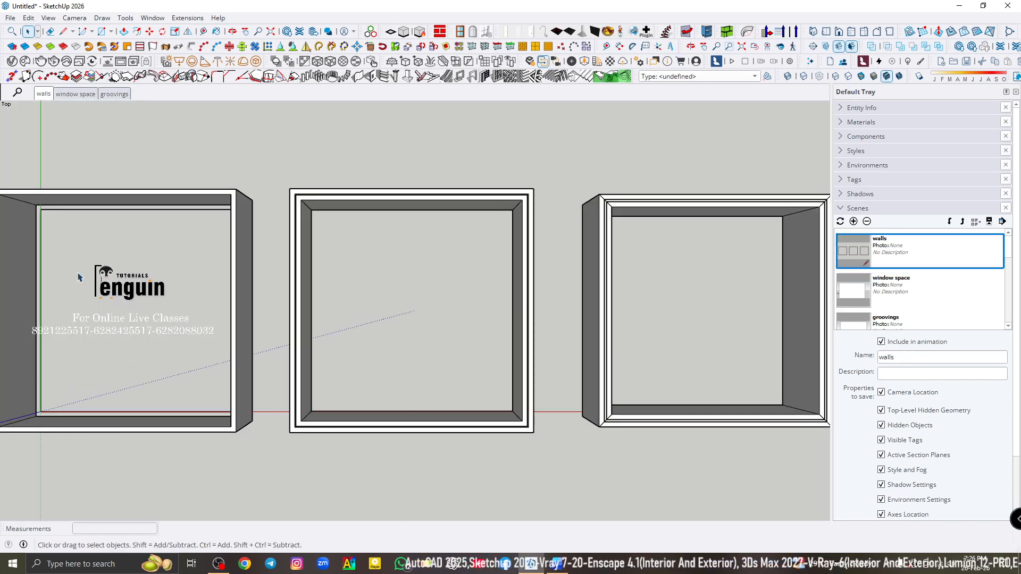
scroll(70, 283, down, 4)
click(551, 219)
scroll(417, 309, up, 3)
scroll(404, 329, up, 5)
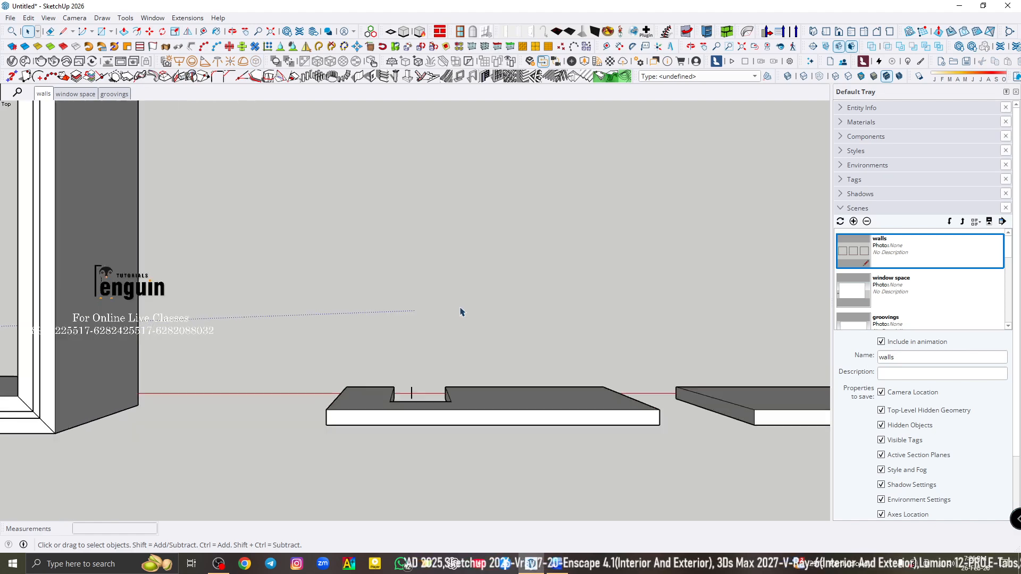
key(r)
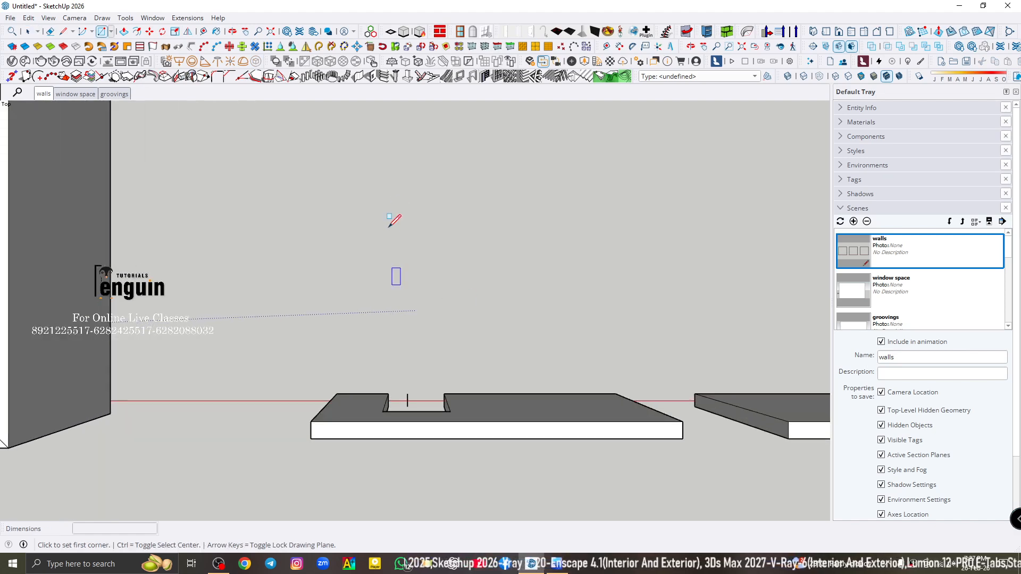
click(422, 184)
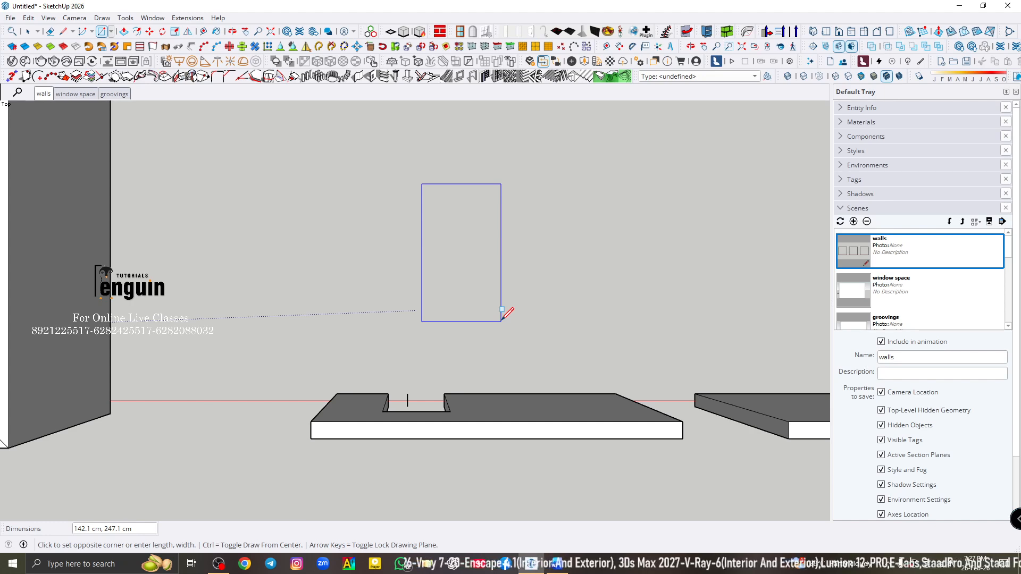
text(100,150)
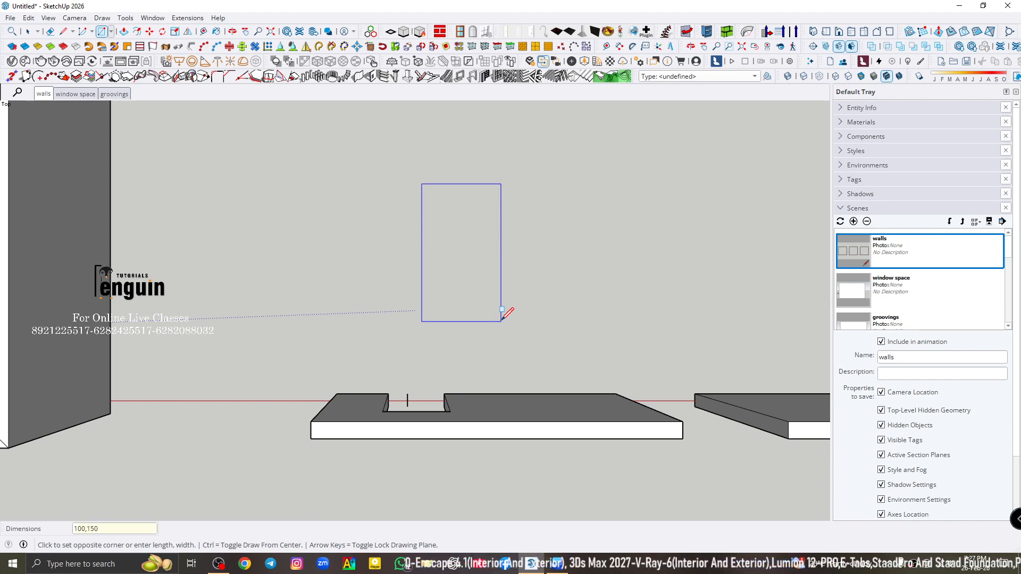
key(Return)
key(space)
scroll(437, 158, up, 4)
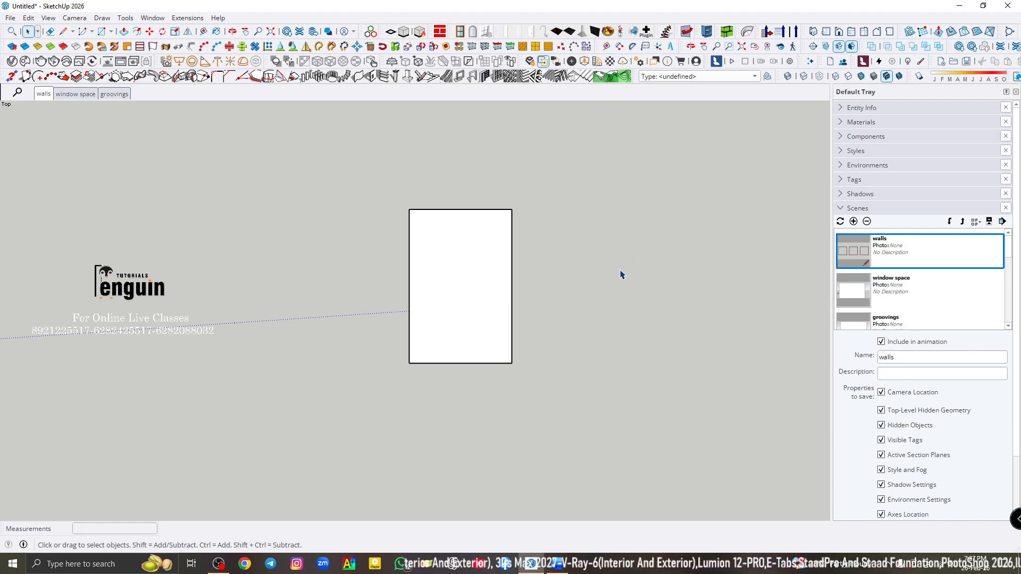
- Draw an arc with a bulge of about 43 cm over the rectangle's upper edge and erase the edge dividing the two faces
key(a)
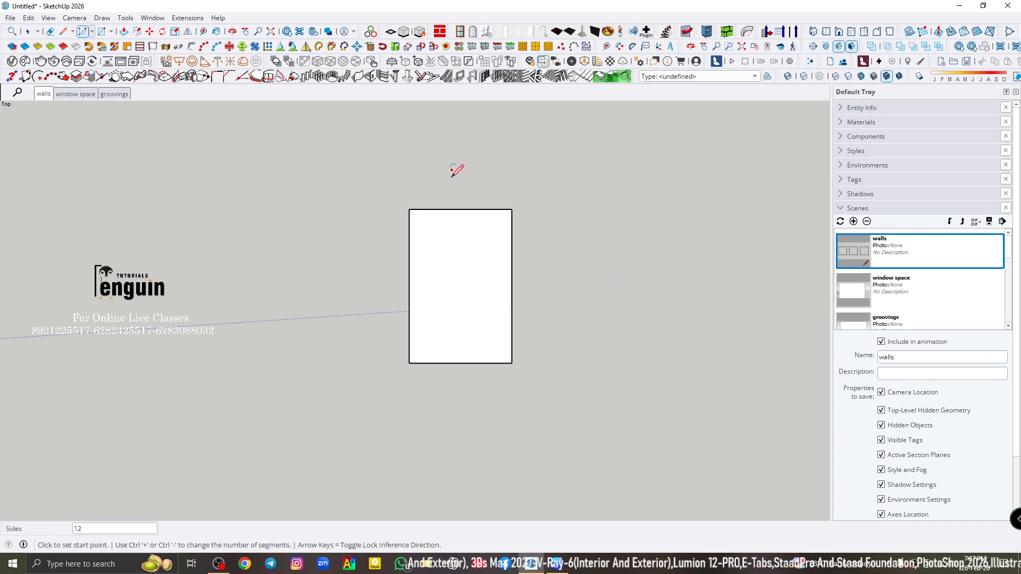
click(409, 209)
click(511, 209)
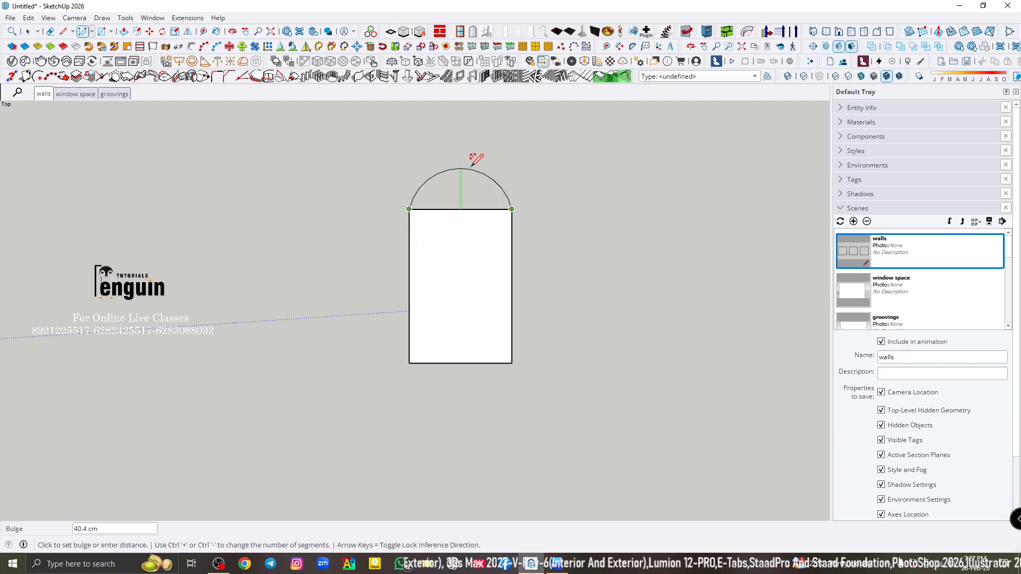
click(465, 164)
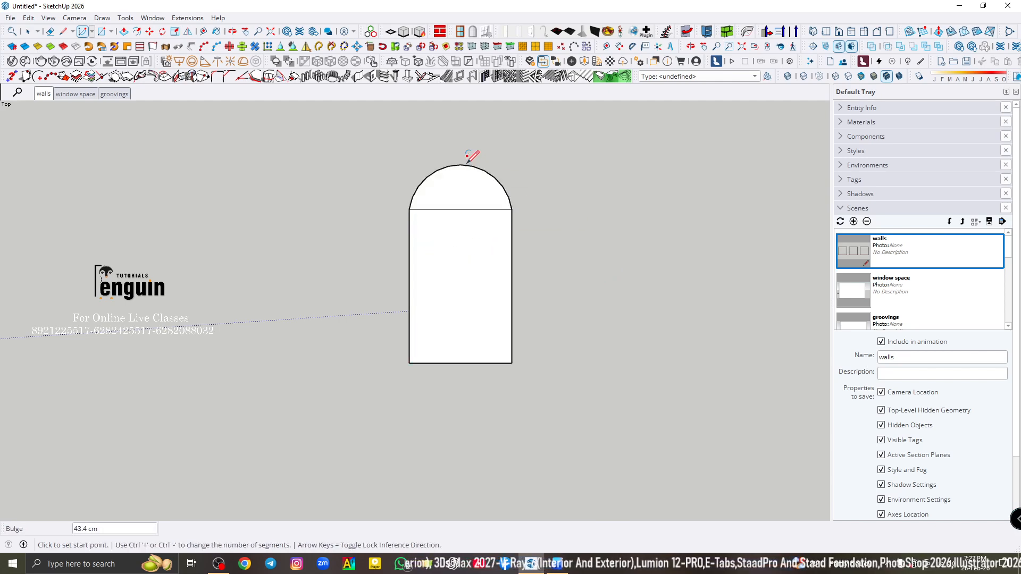
key(e)
click(460, 209)
key(space)
scroll(472, 217, down, 3)
scroll(425, 223, down, 2)
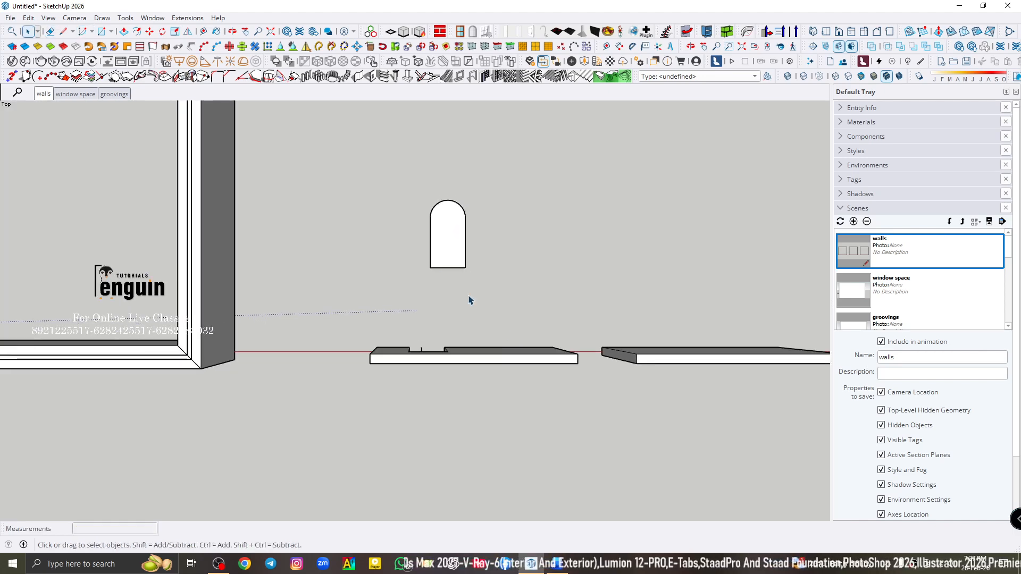
scroll(502, 365, up, 2)
middle_drag(502, 365, 439, 292)
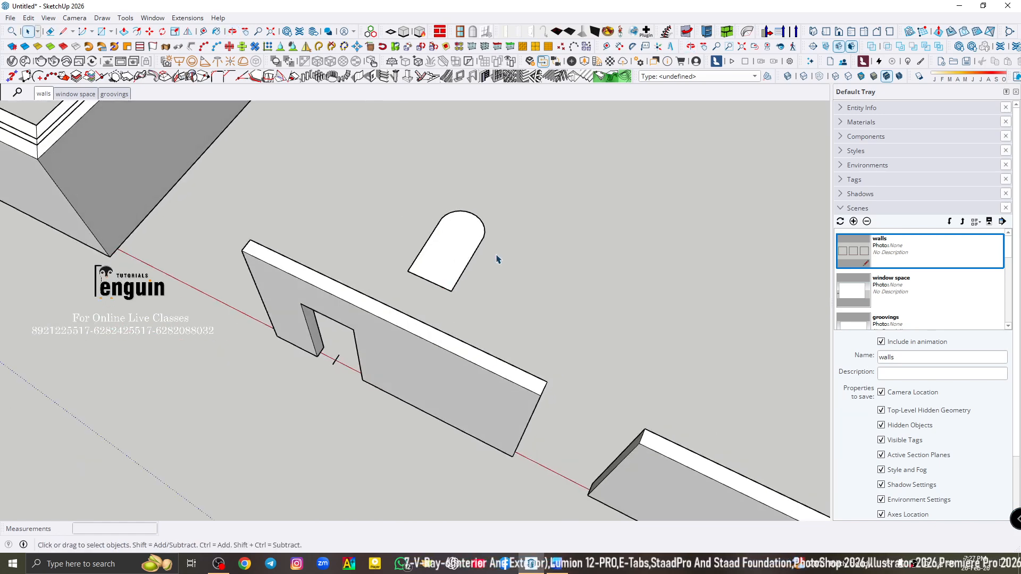
click(461, 250)
middle_drag(415, 417, 426, 342)
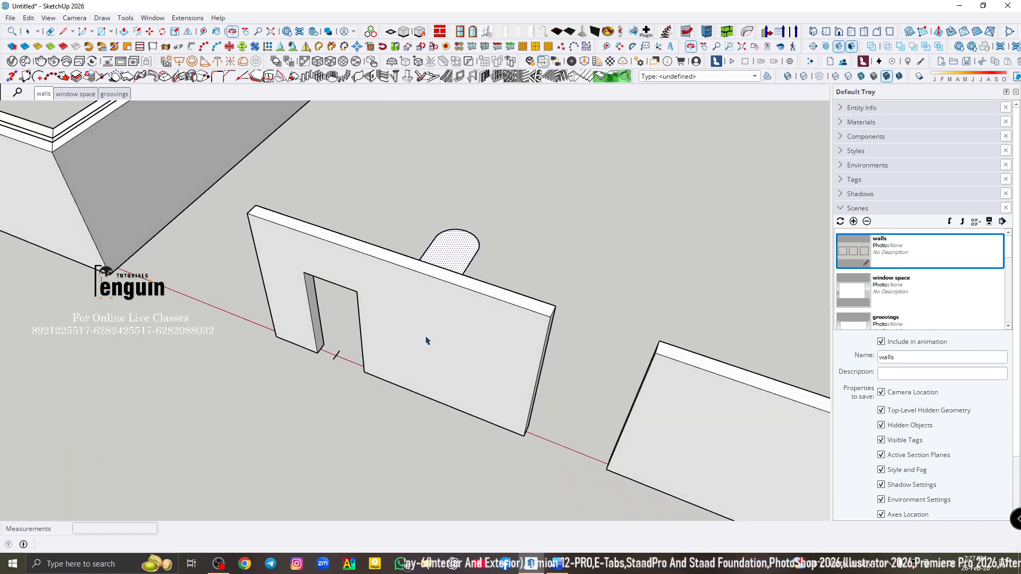
drag(415, 302, 454, 373)
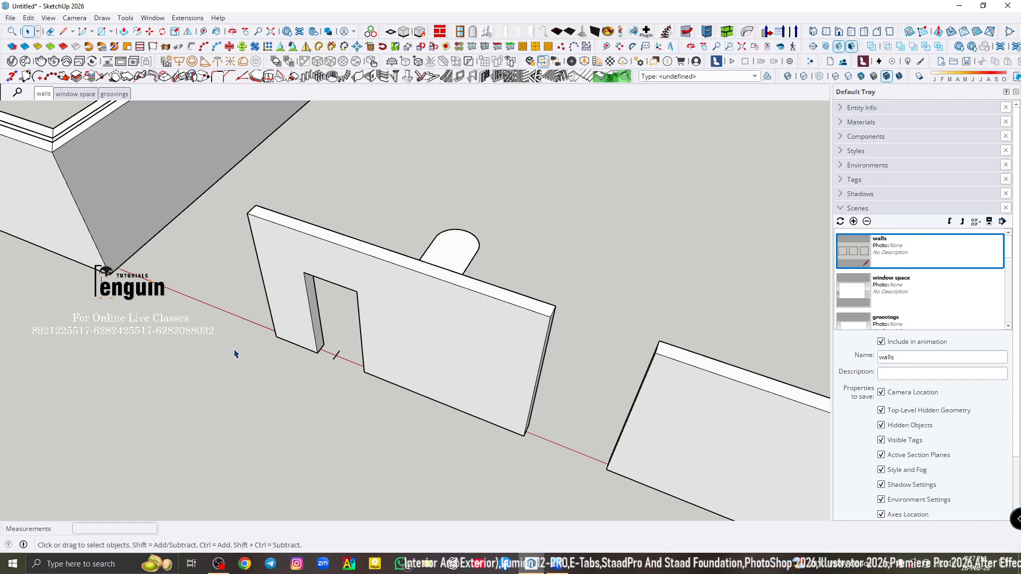
scroll(235, 352, down, 3)
double_click(344, 345)
middle_drag(381, 349, 386, 387)
click(372, 78)
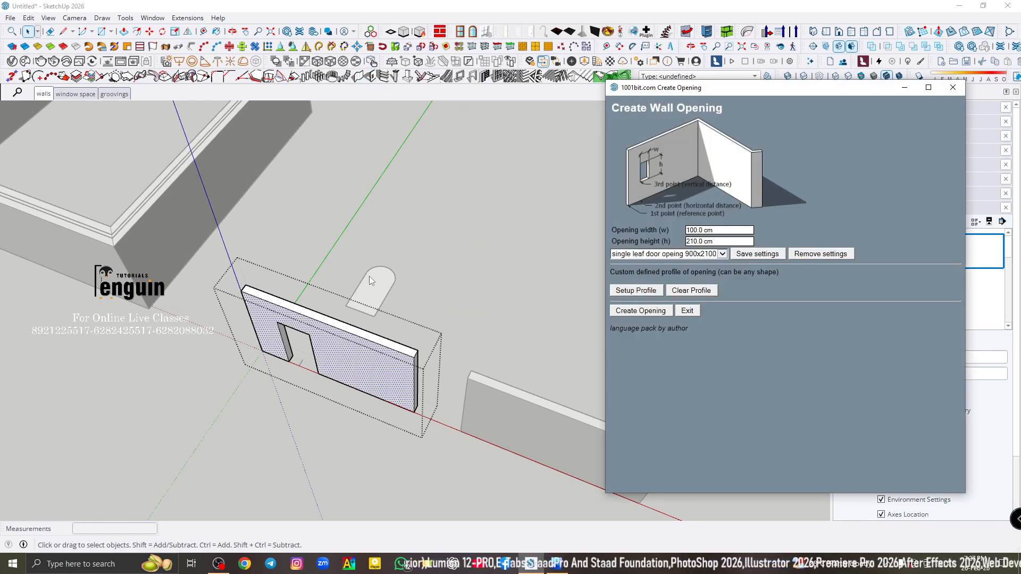
scroll(369, 276, up, 3)
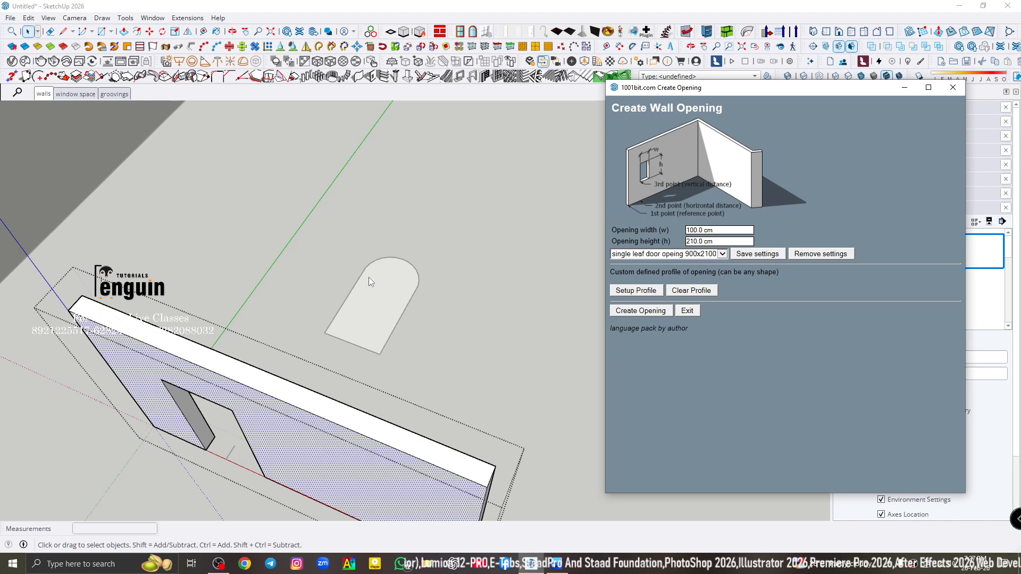
click(952, 88)
click(568, 253)
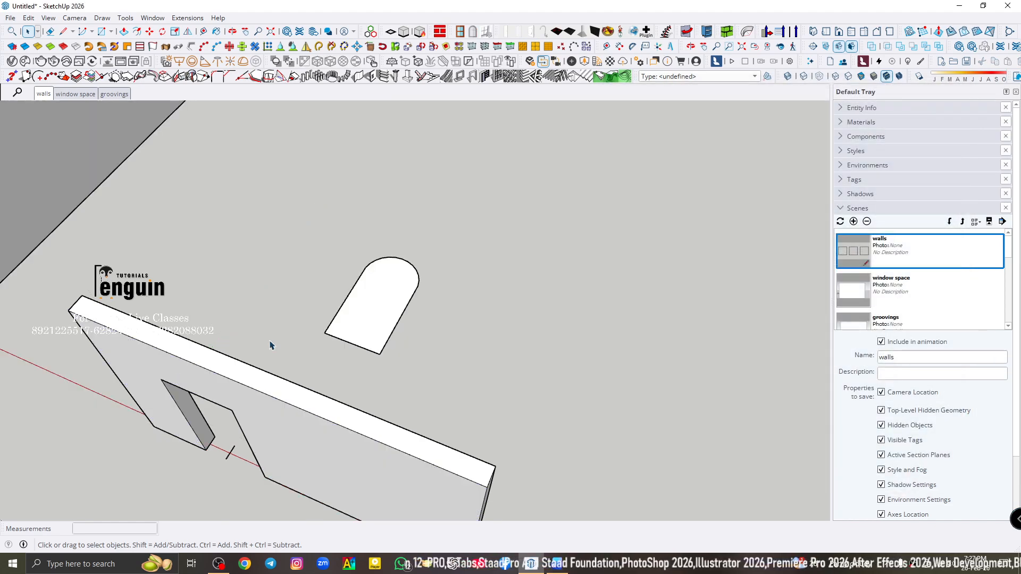
- Explode the group of the wall that has the door opening
click(292, 403)
double_click(315, 392)
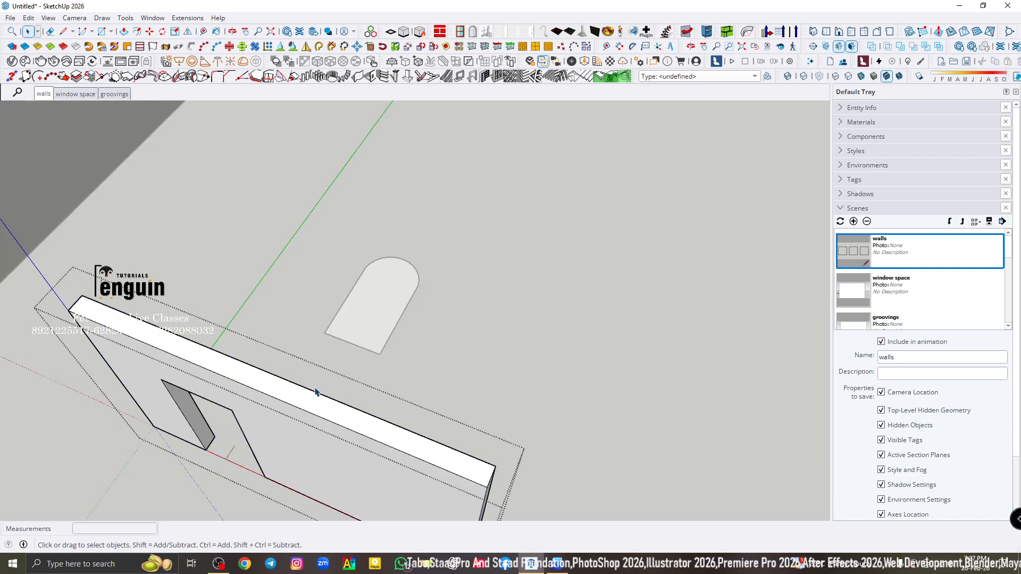
click(518, 320)
right_click(319, 416)
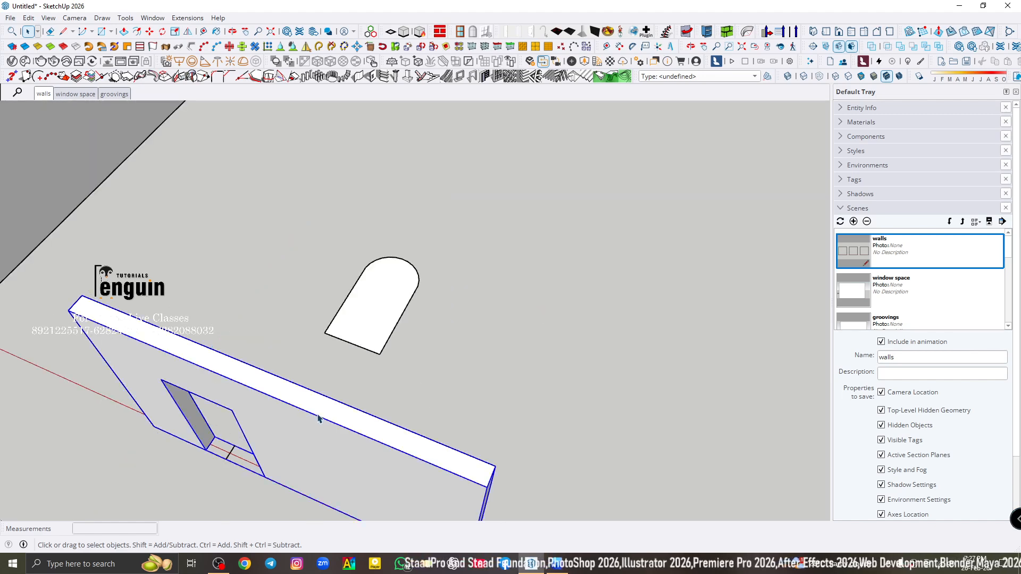
click(358, 169)
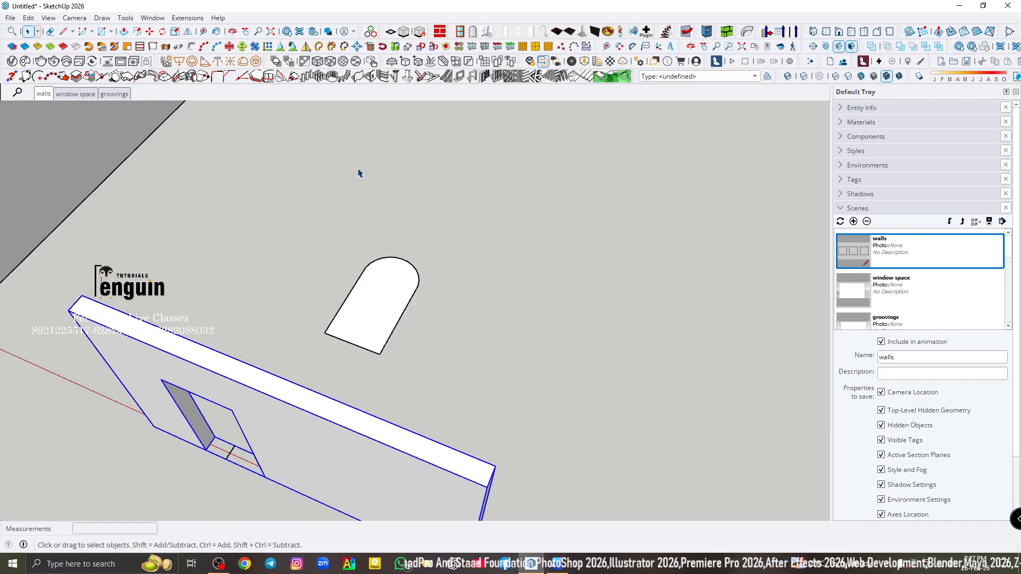
- Select the wall's front face and set up the arched face as the custom profile for a wall opening
click(329, 437)
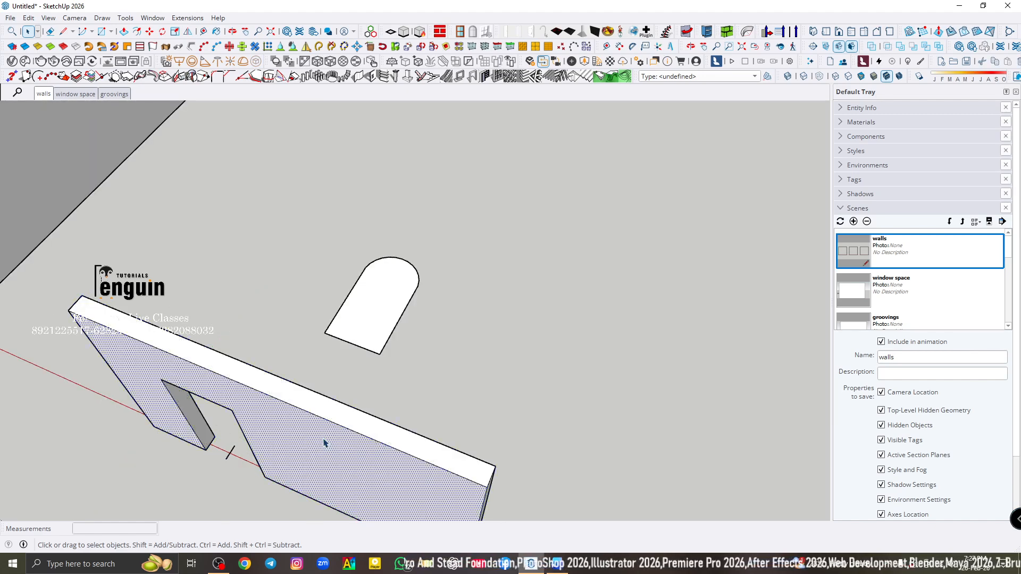
click(364, 76)
click(647, 294)
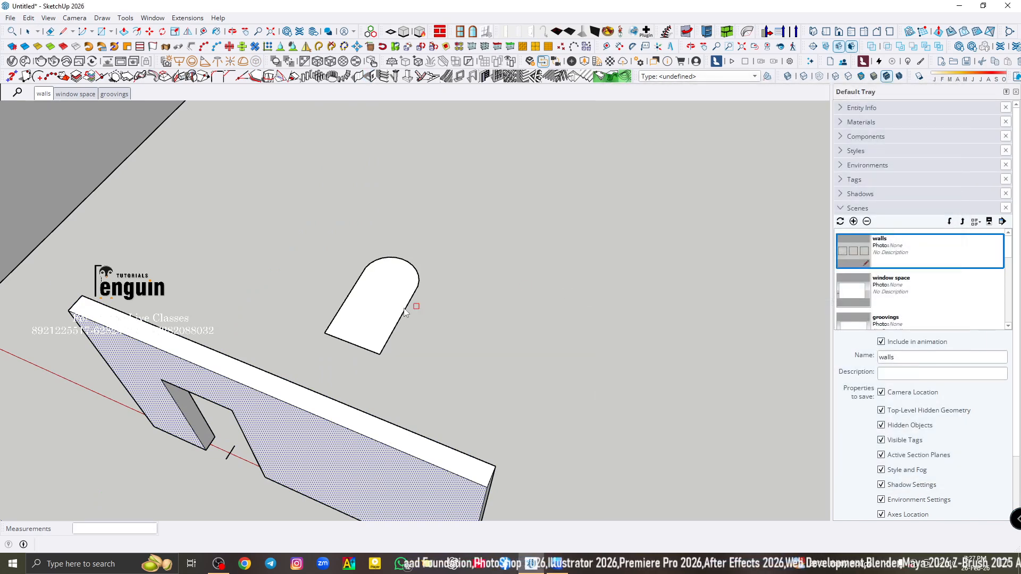
click(386, 312)
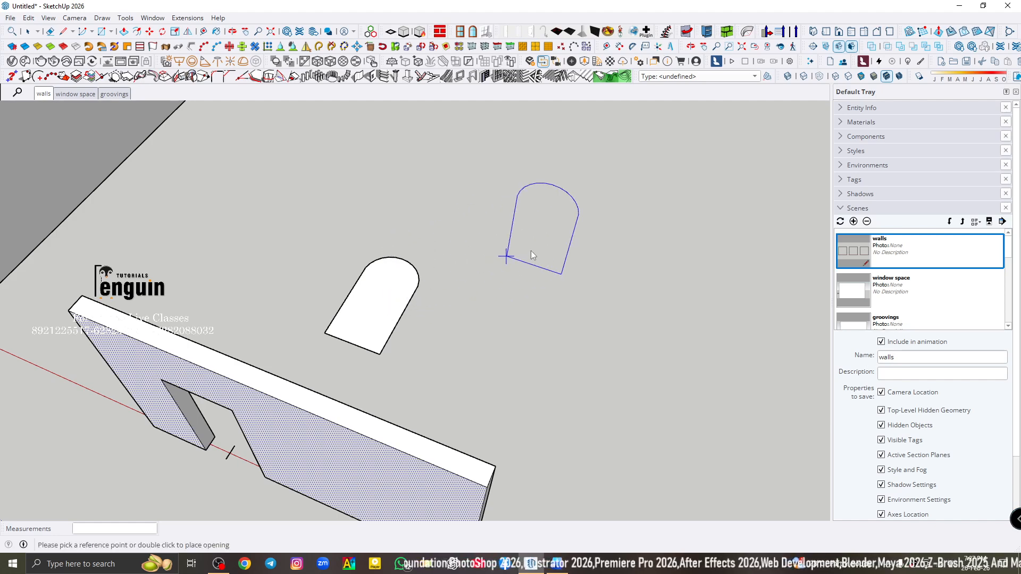
- Cut the arched profile opening into the wall's front face, 85 cm from the door opening's lower corner and 30 cm above the base
scroll(548, 291, down, 5)
middle_drag(415, 363, 515, 223)
scroll(431, 325, up, 5)
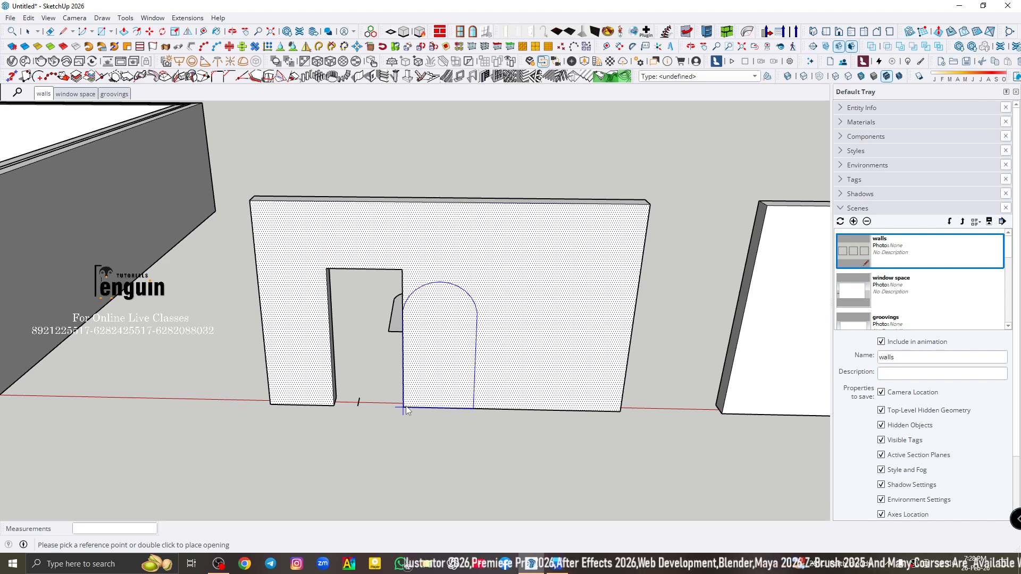
click(405, 409)
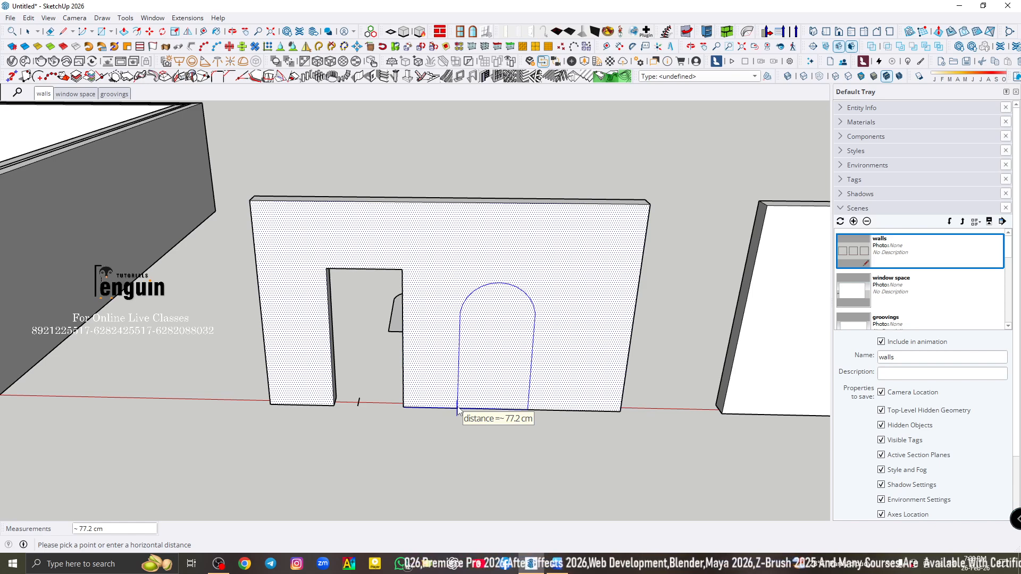
text(85)
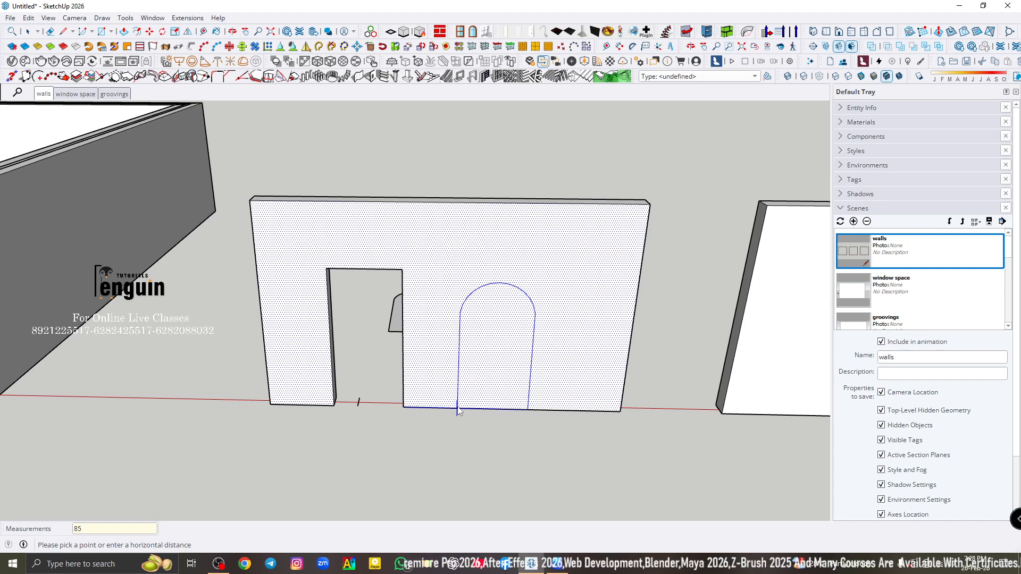
key(Return)
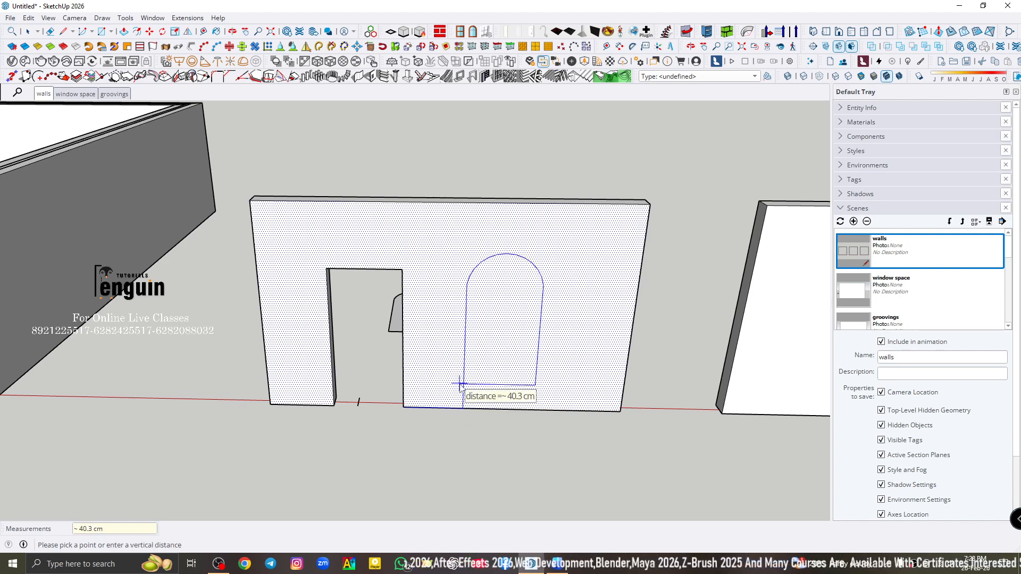
text(30)
key(Return)
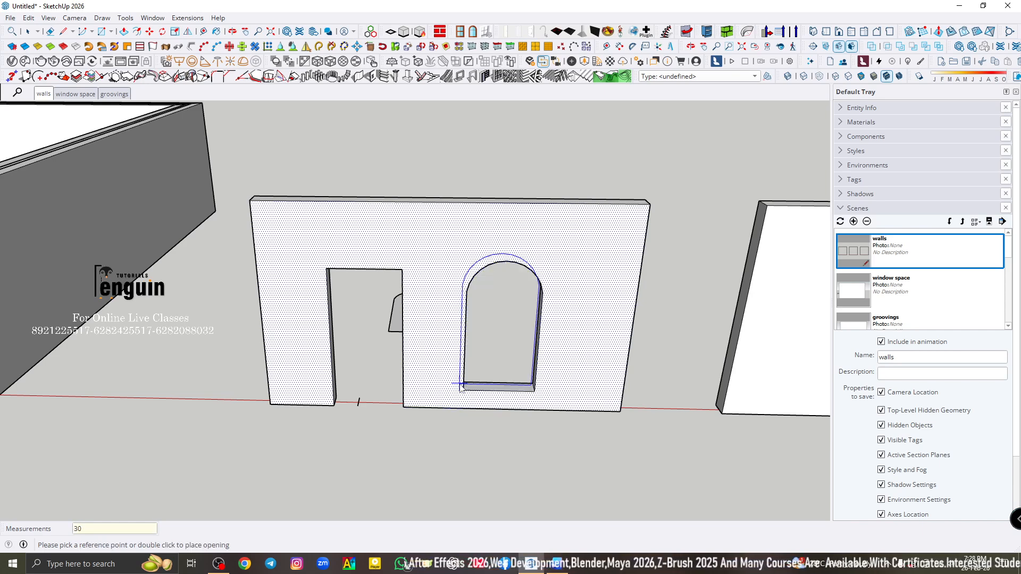
key(space)
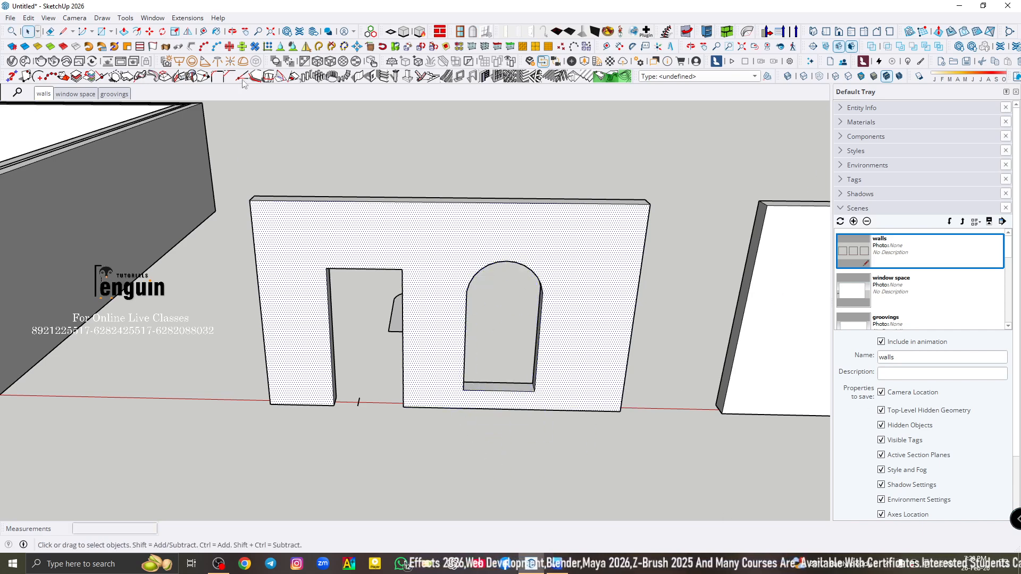
- Group the whole wall, and undo both the grouping and the arched opening
triple_click(569, 244)
right_click(571, 245)
click(617, 341)
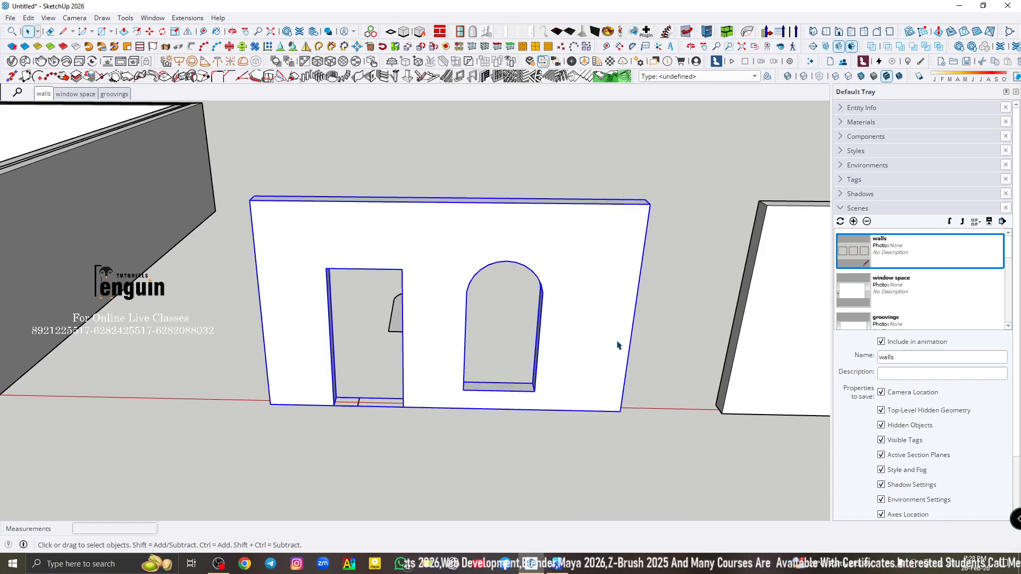
middle_drag(617, 346, 456, 251)
key(ctrl+z)
key(ctrl+z)
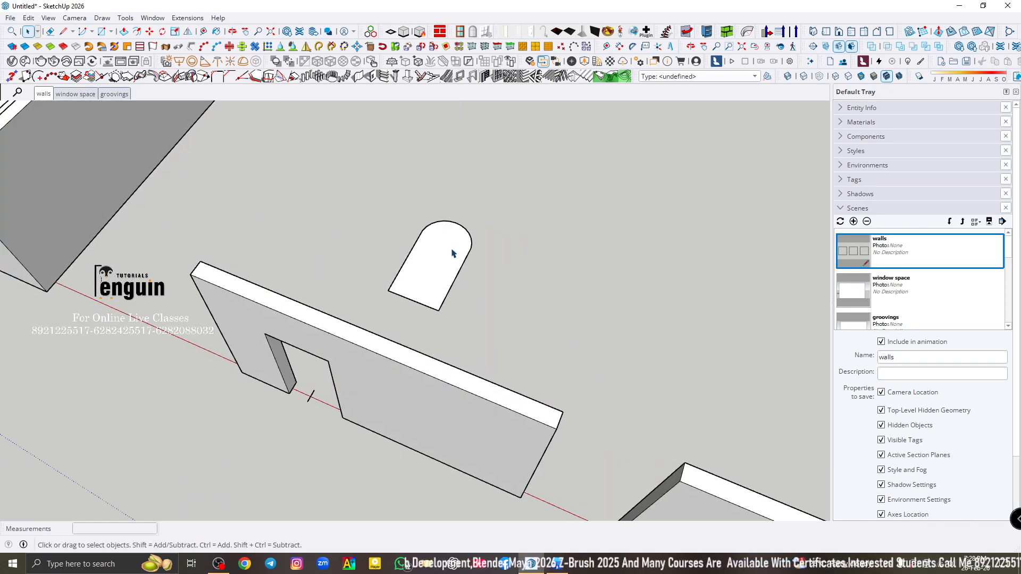
- Set up the arched face as custom profile again and cut the wall opening 85 cm beside the door and 30 cm above the base
click(375, 77)
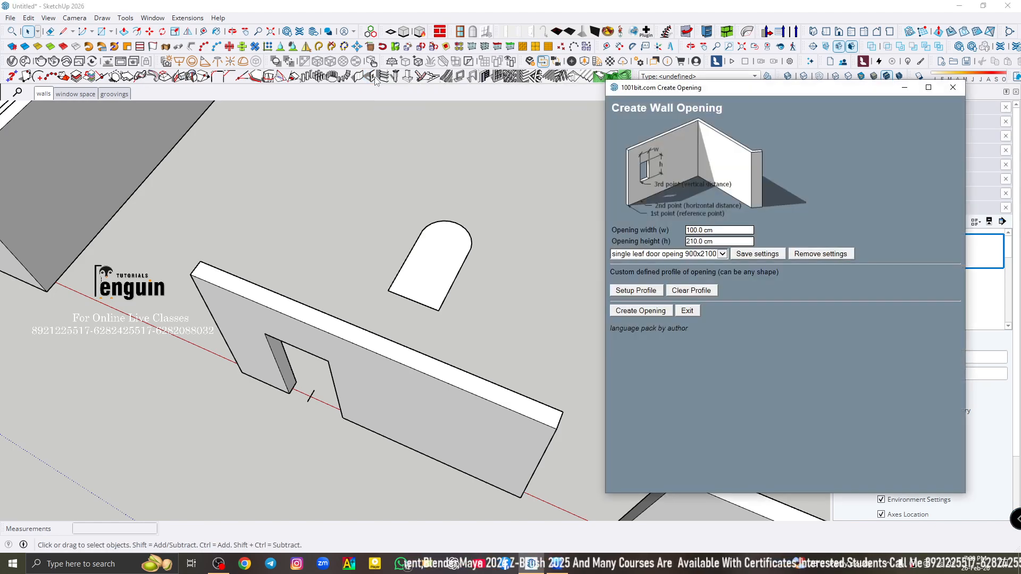
click(616, 294)
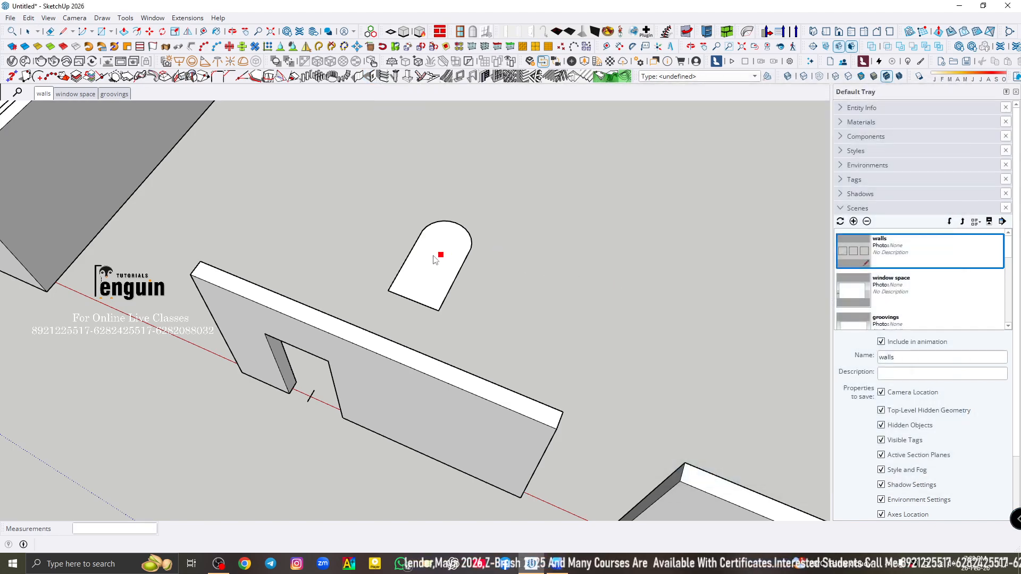
middle_drag(370, 360, 477, 198)
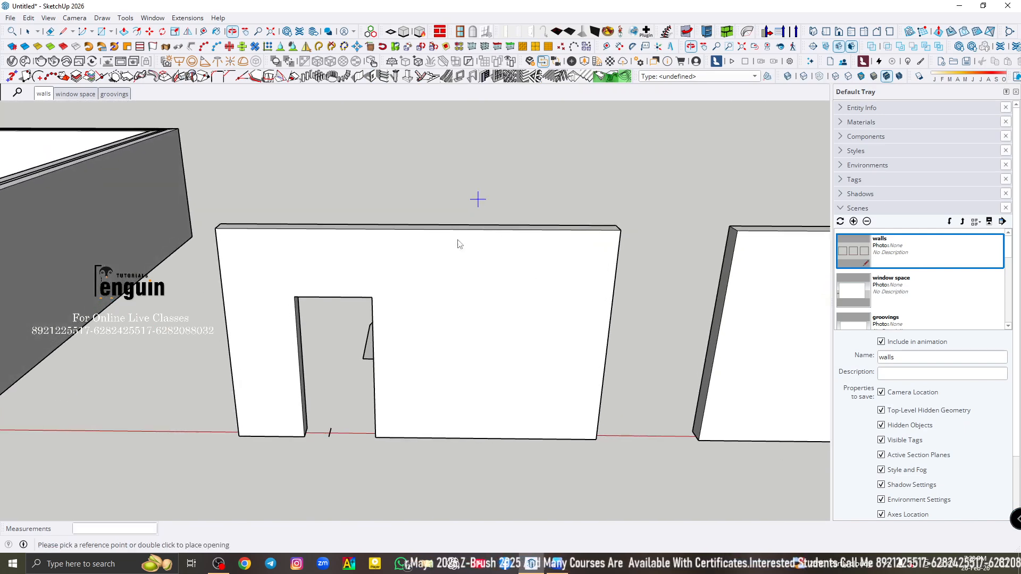
click(380, 436)
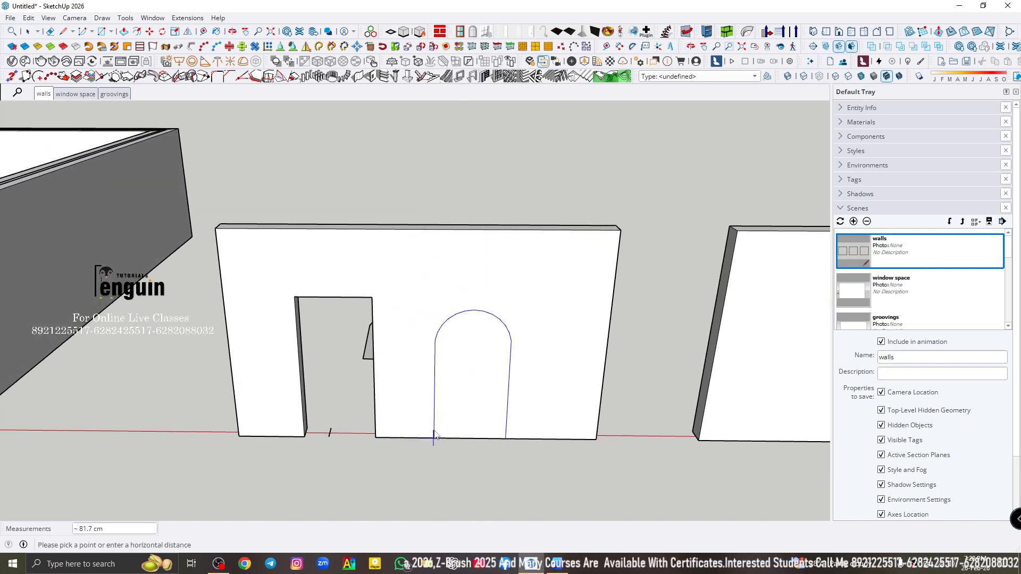
text(85)
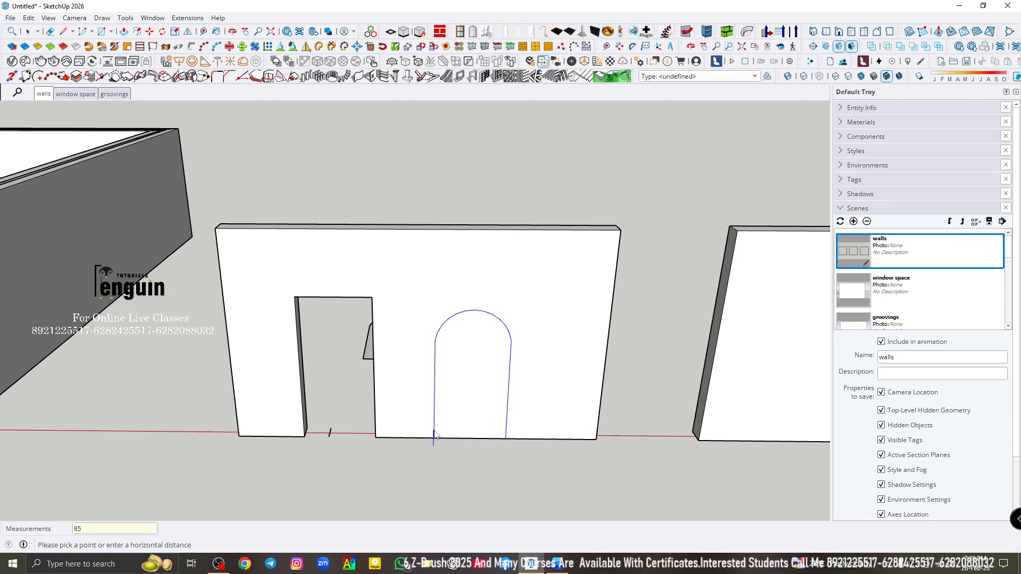
key(Return)
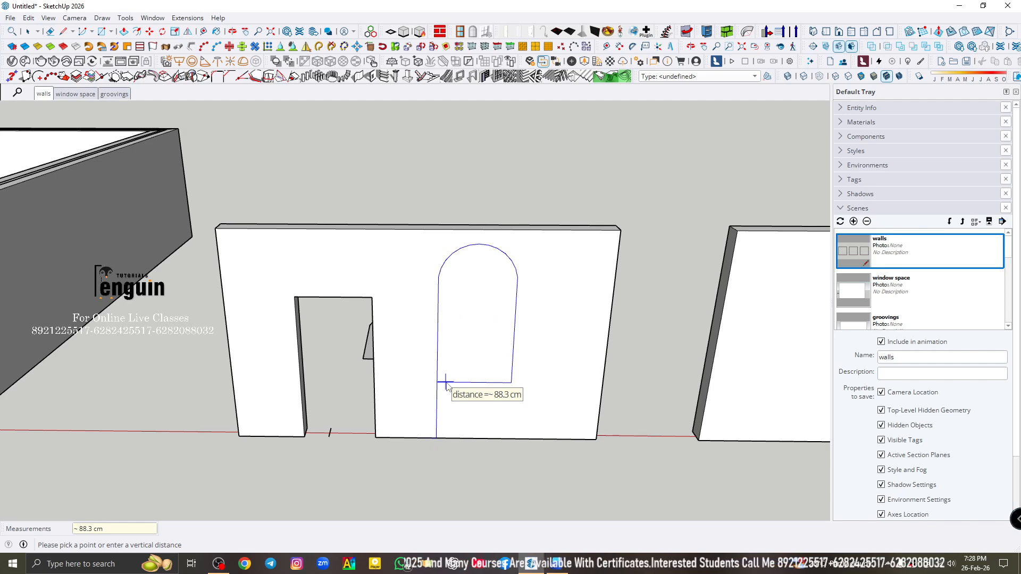
click(446, 383)
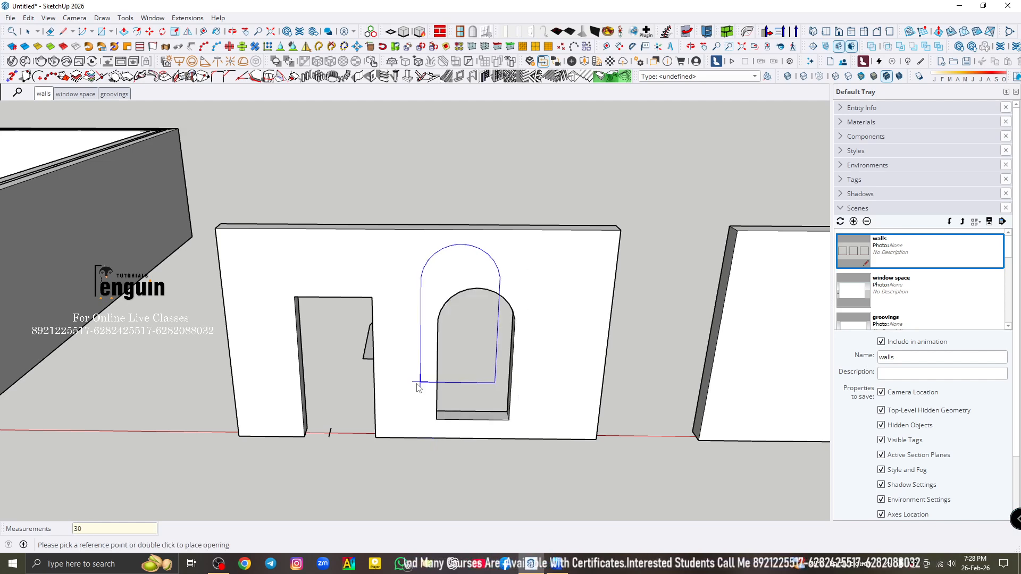
key(space)
- Group the complete wall with its door and arched window openings
middle_drag(498, 256, 382, 227)
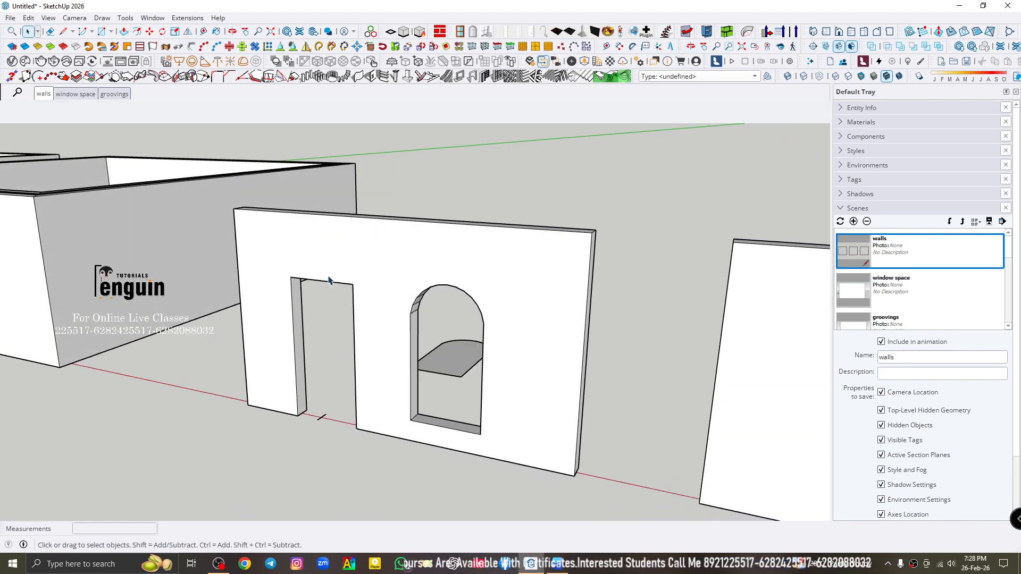
scroll(329, 284, down, 4)
triple_click(392, 289)
right_click(393, 289)
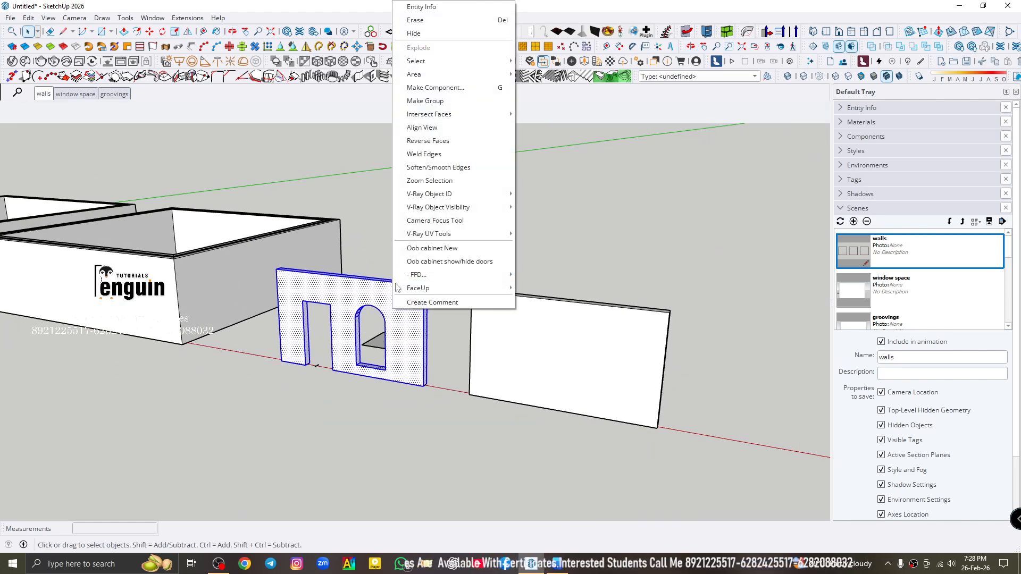
click(434, 107)
middle_drag(409, 269, 569, 285)
scroll(507, 262, up, 3)
click(511, 235)
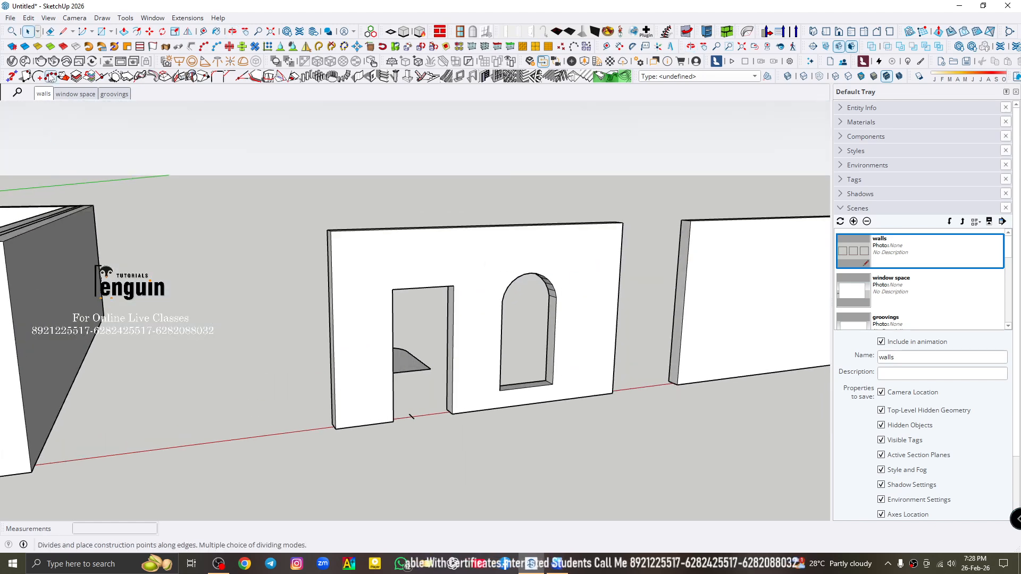
- Go through the walls and window space scenes and switch to the groovings scene
click(43, 94)
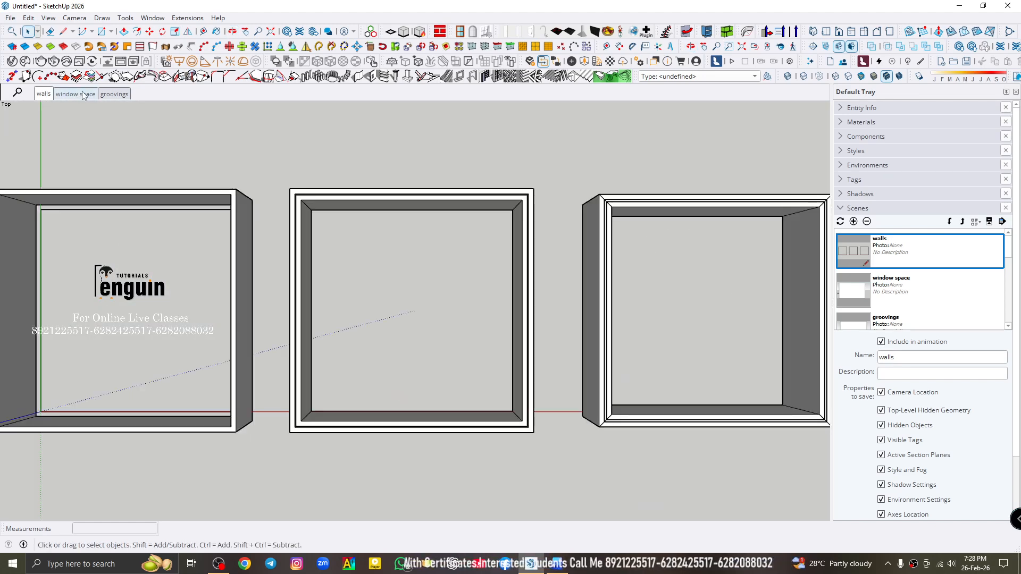
click(82, 94)
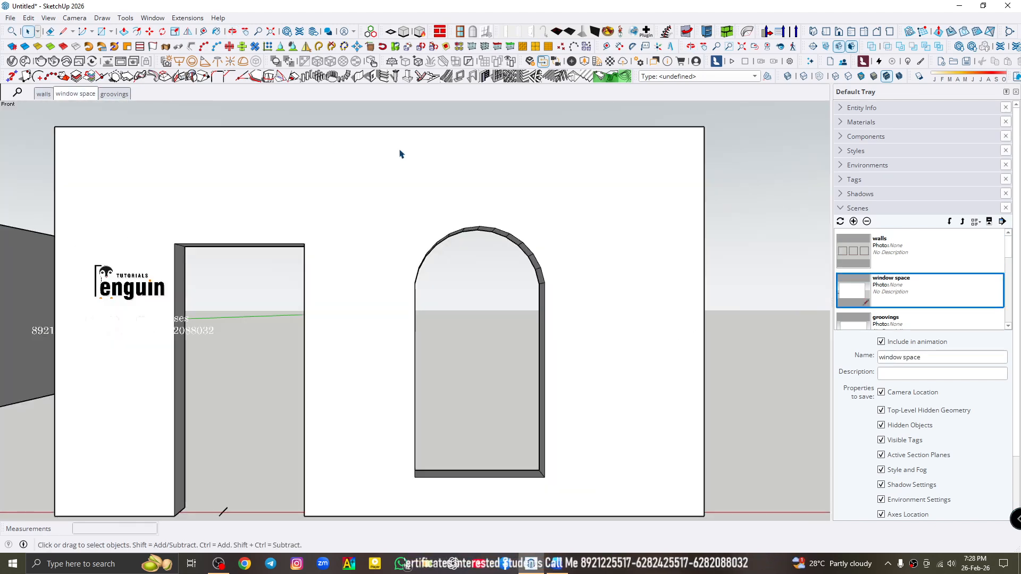
click(449, 156)
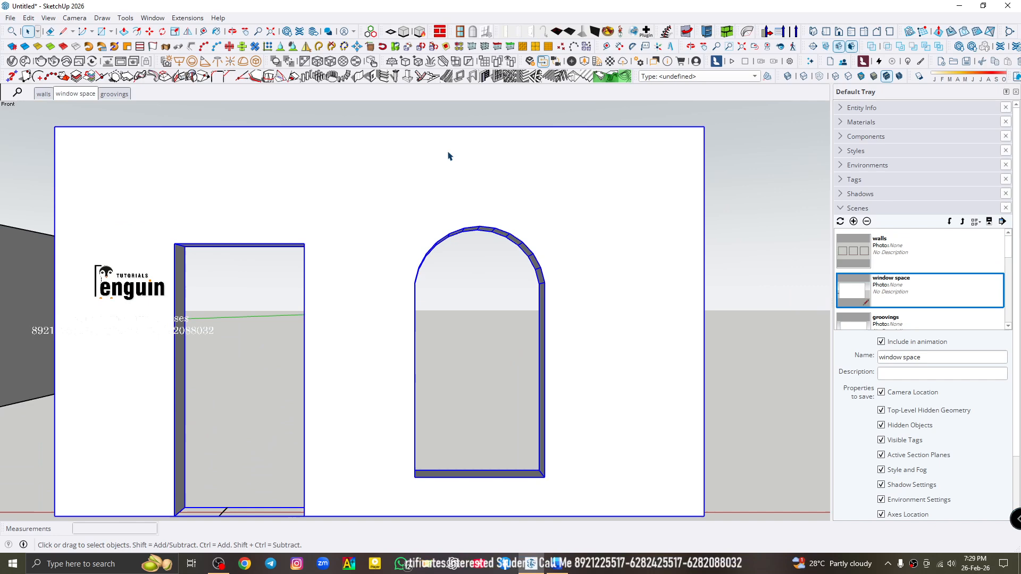
click(114, 94)
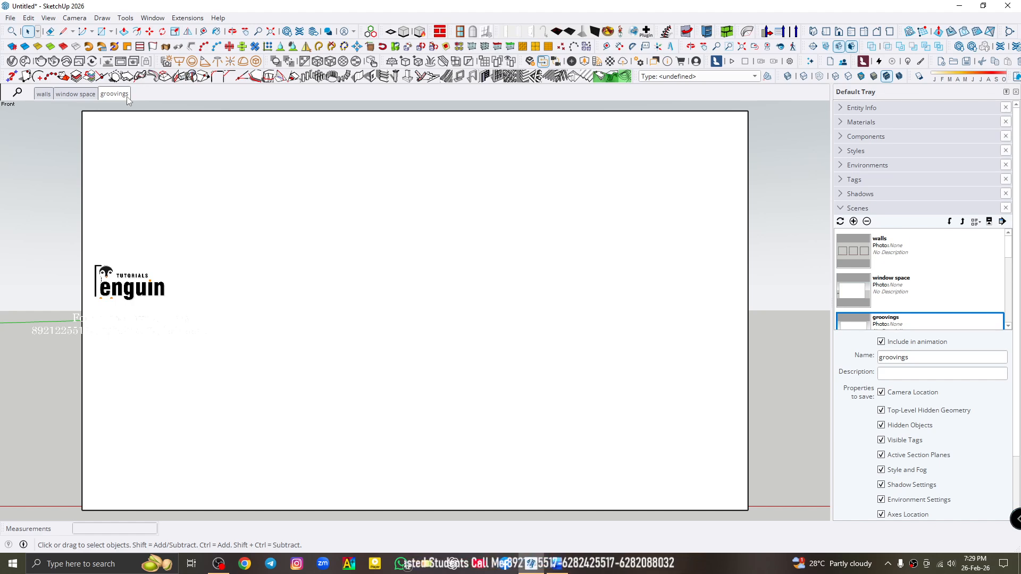
- Try to start the horizontal grooves tool on the wall with no face selected
double_click(442, 203)
click(372, 177)
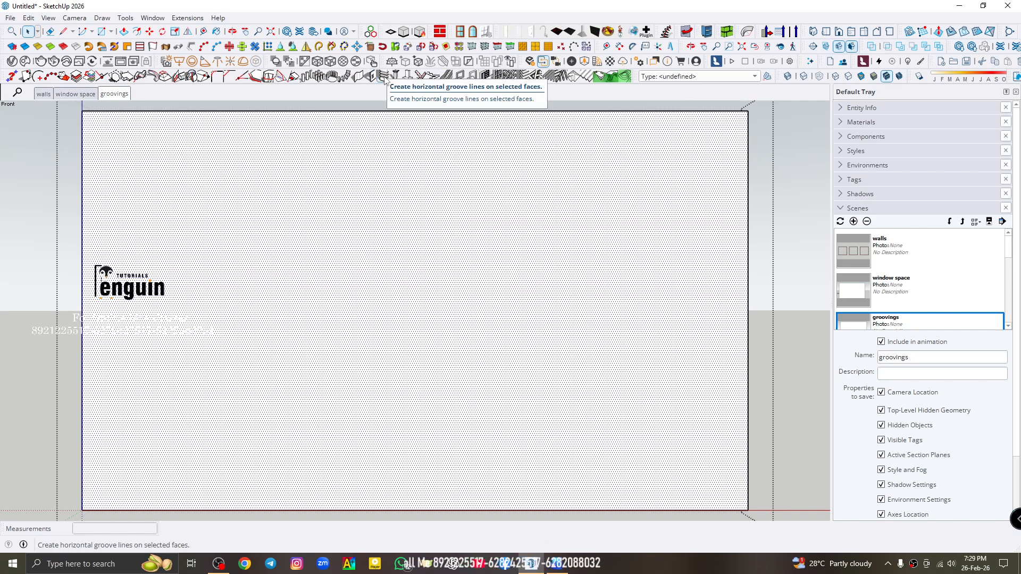
click(799, 211)
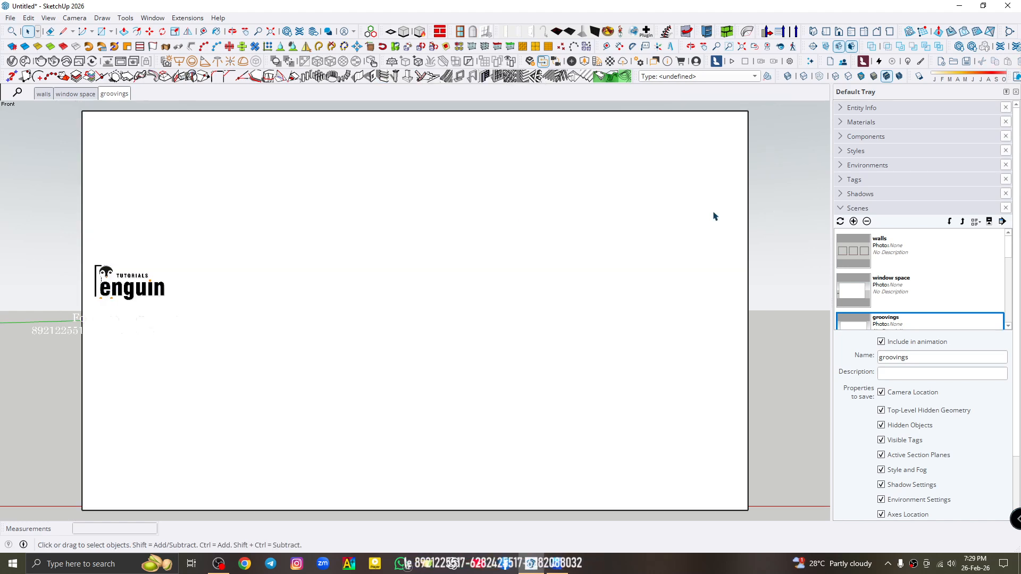
double_click(516, 220)
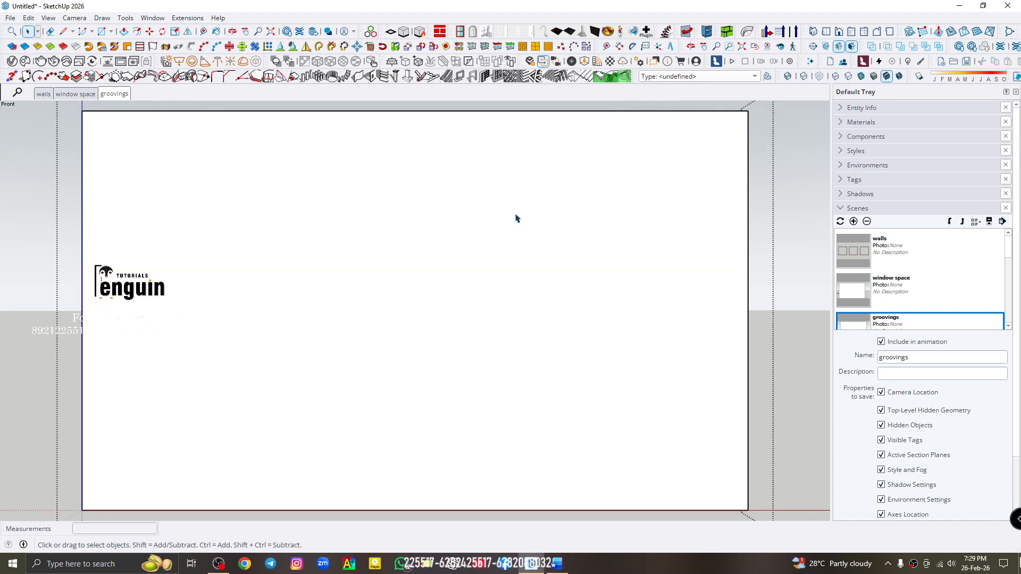
click(515, 219)
click(794, 213)
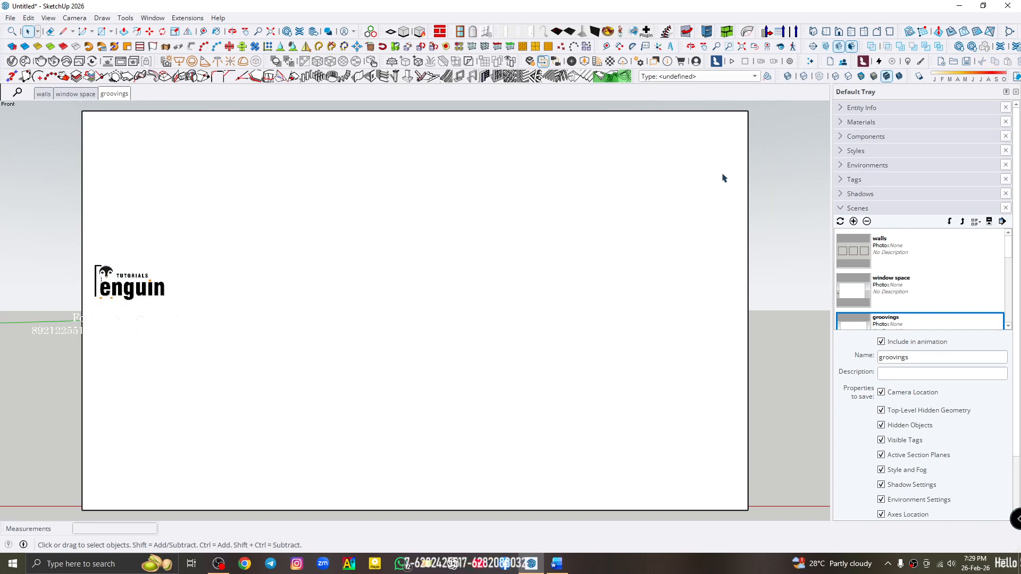
click(386, 79)
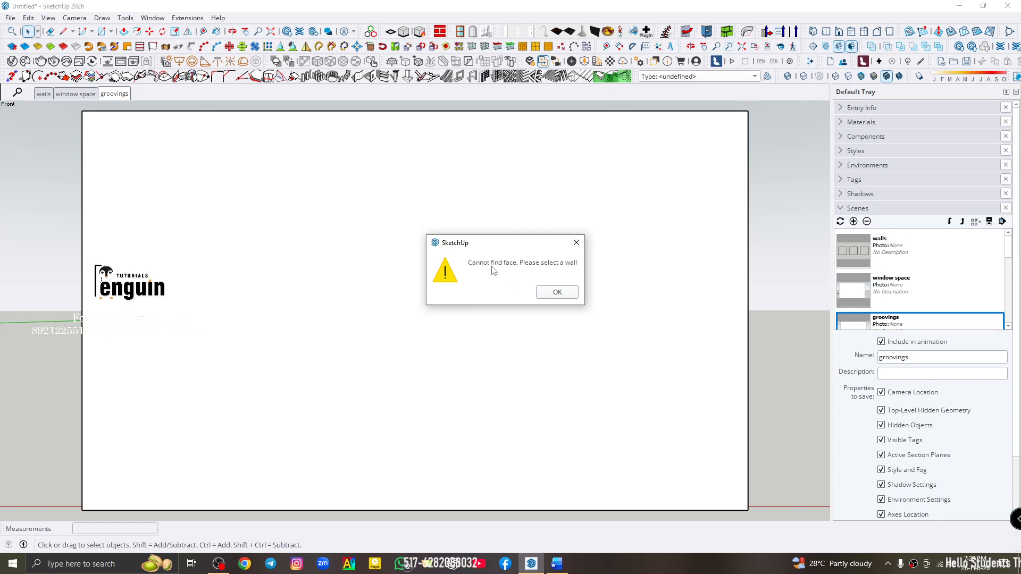
click(567, 293)
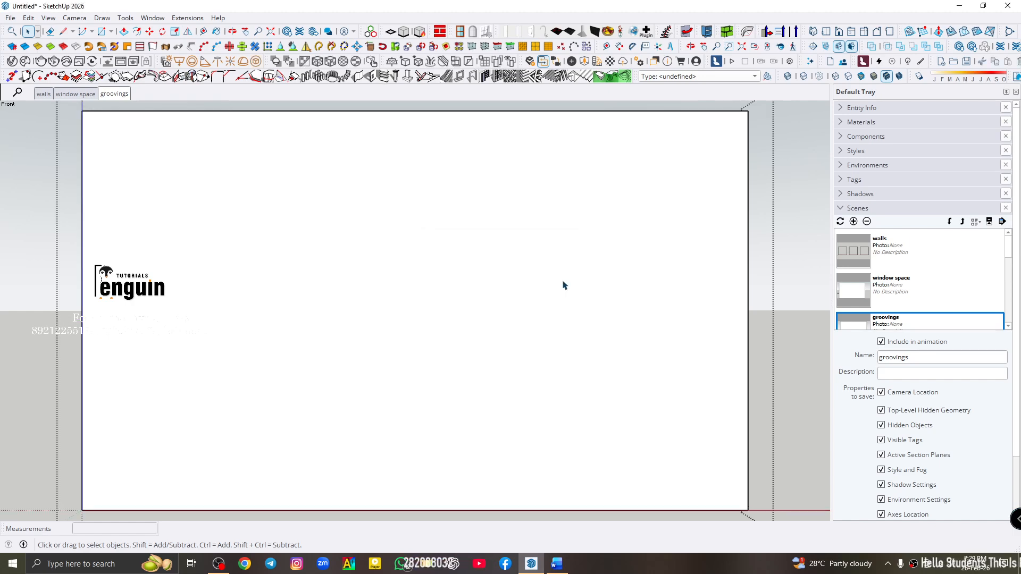
- Select the front face inside the wall's group and open the Create Grooves settings for horizontal groove lines
click(514, 203)
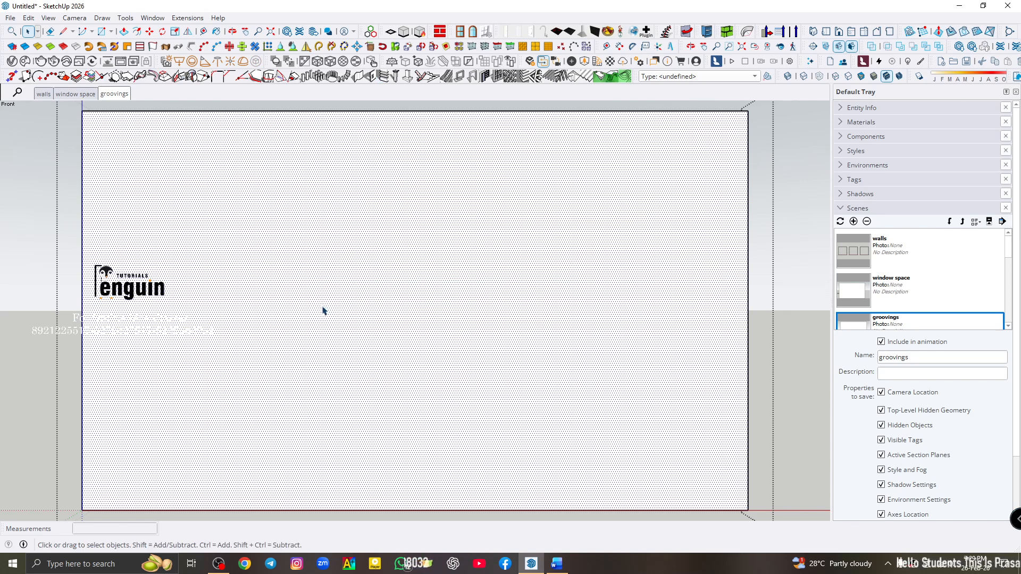
middle_drag(321, 312, 108, 121)
click(111, 95)
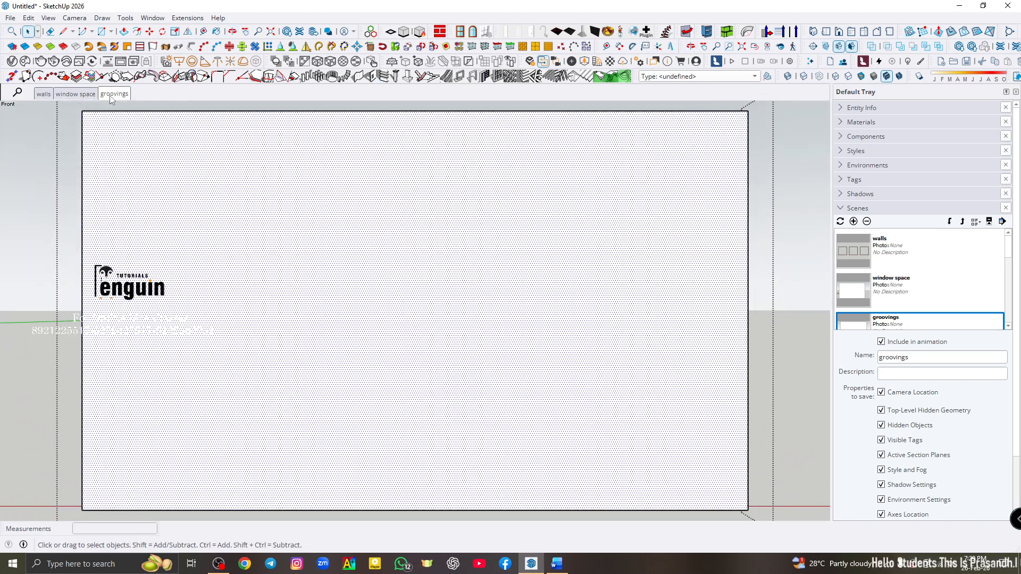
click(381, 78)
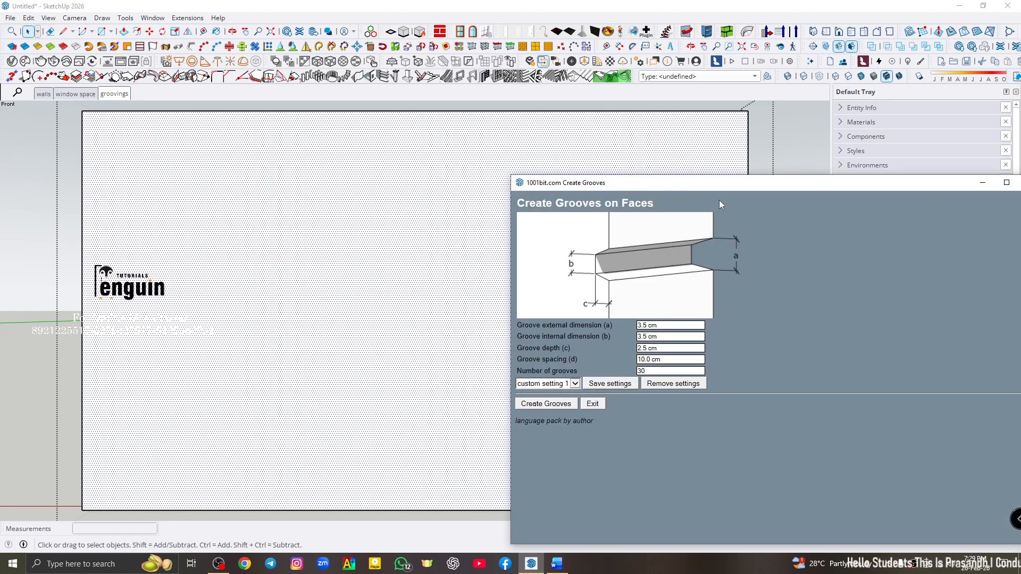
- Set the groove external dimension, internal dimension and depth to 4 cm each
drag(712, 192, 396, 140)
drag(662, 189, 378, 132)
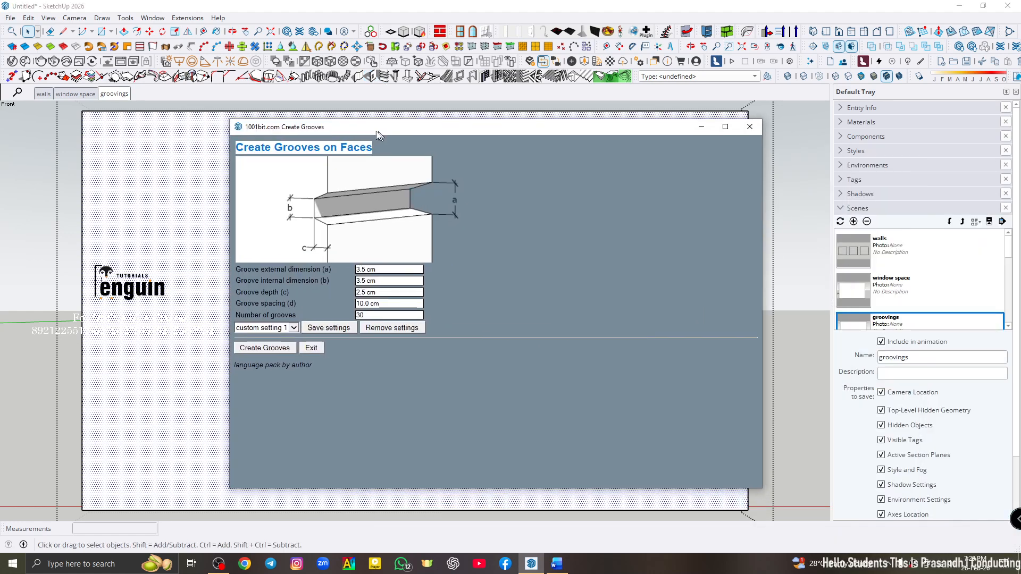
drag(755, 486, 547, 447)
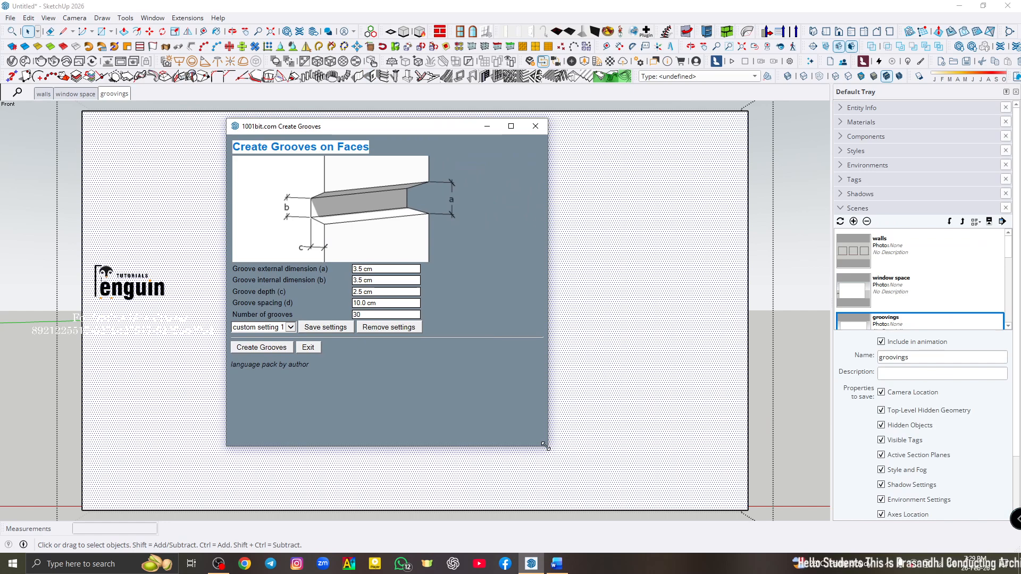
click(367, 314)
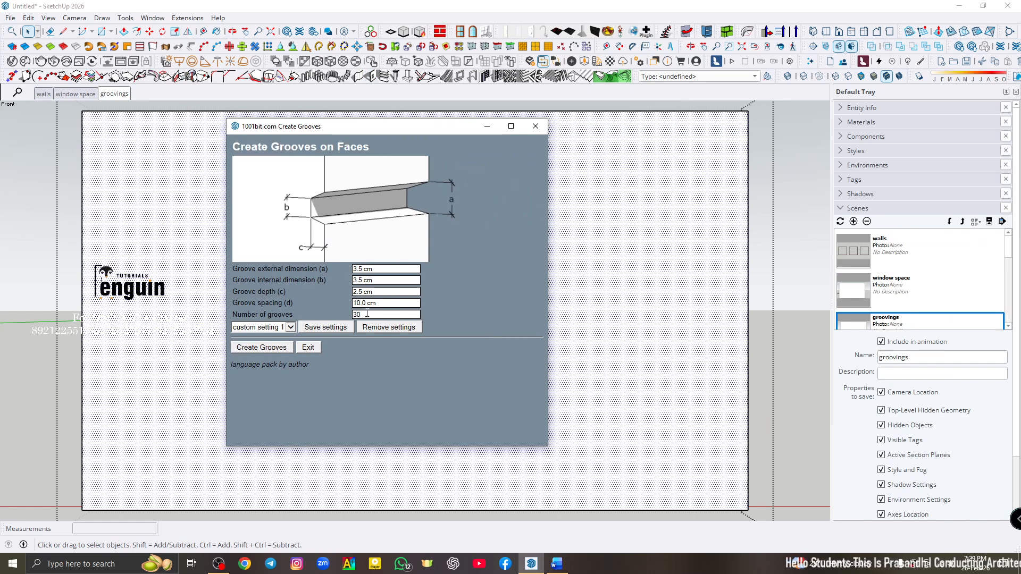
click(382, 269)
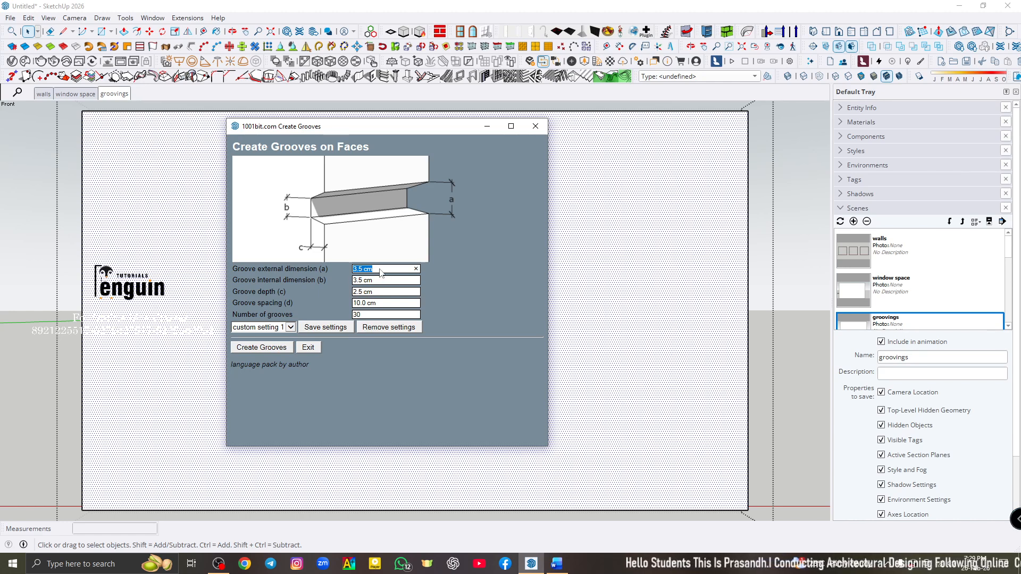
text(4)
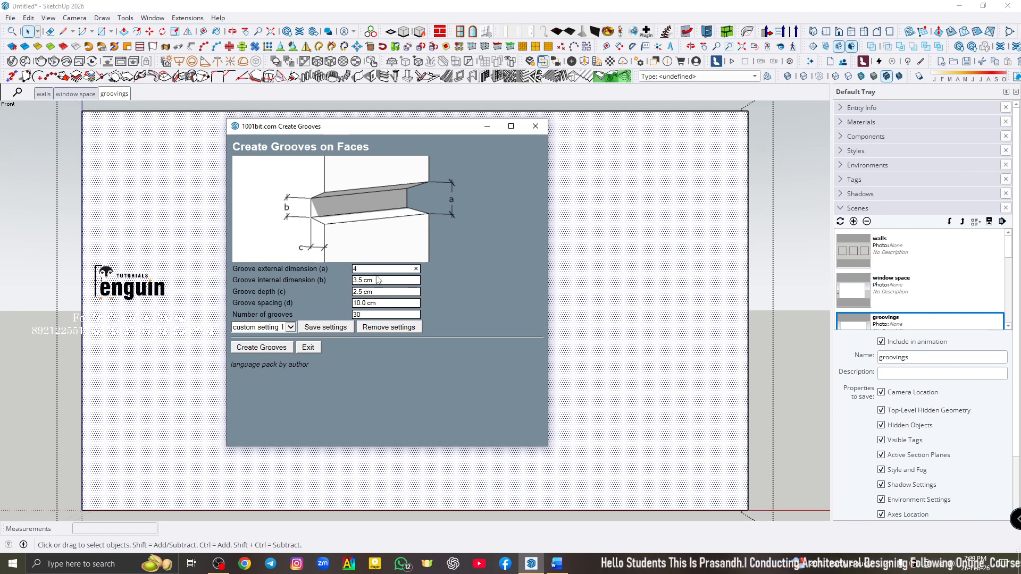
click(379, 280)
text(4)
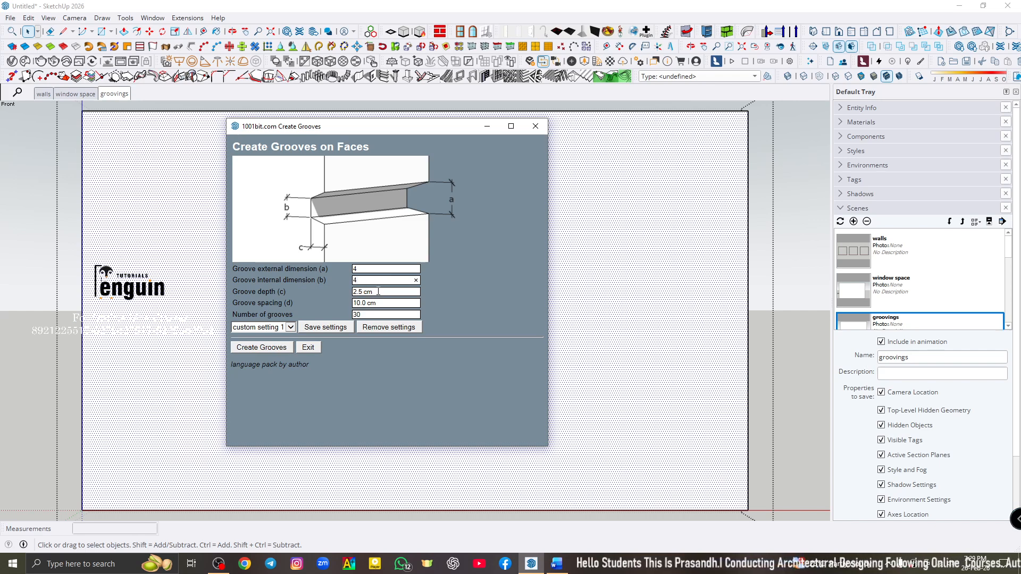
click(375, 292)
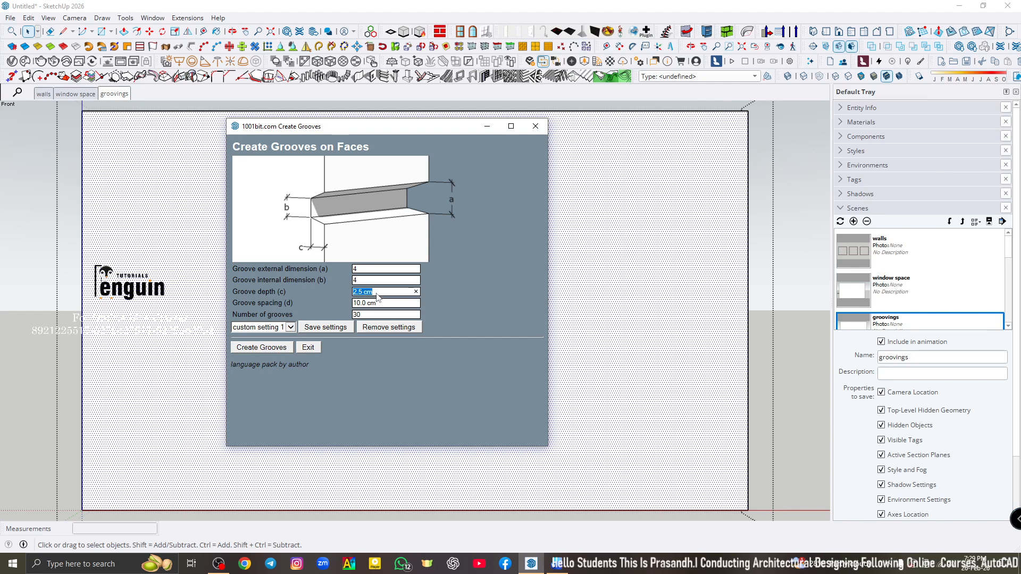
text(4)
- Set the groove spacing to 12 cm and the number of grooves to 25
click(383, 304)
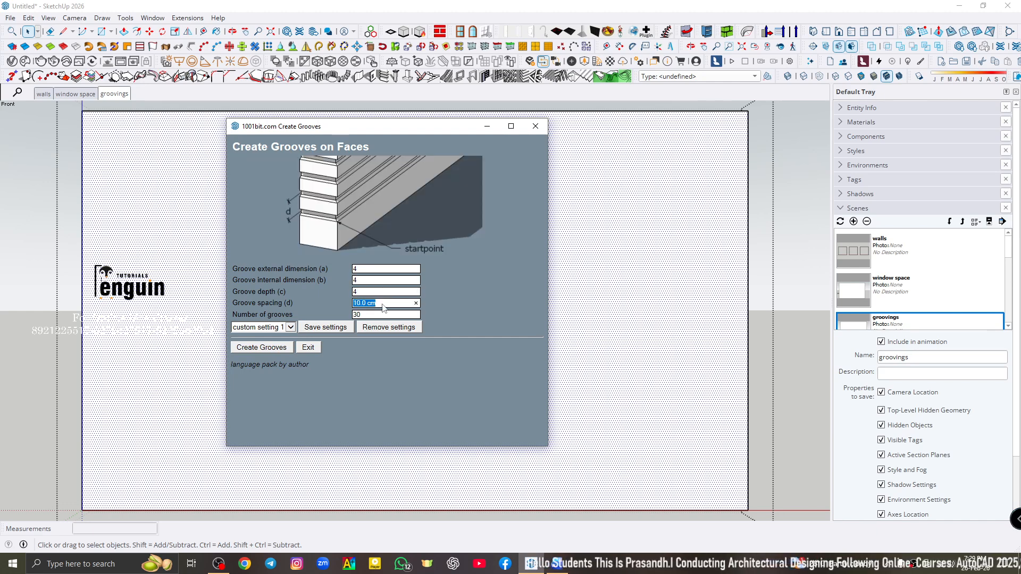
text(13)
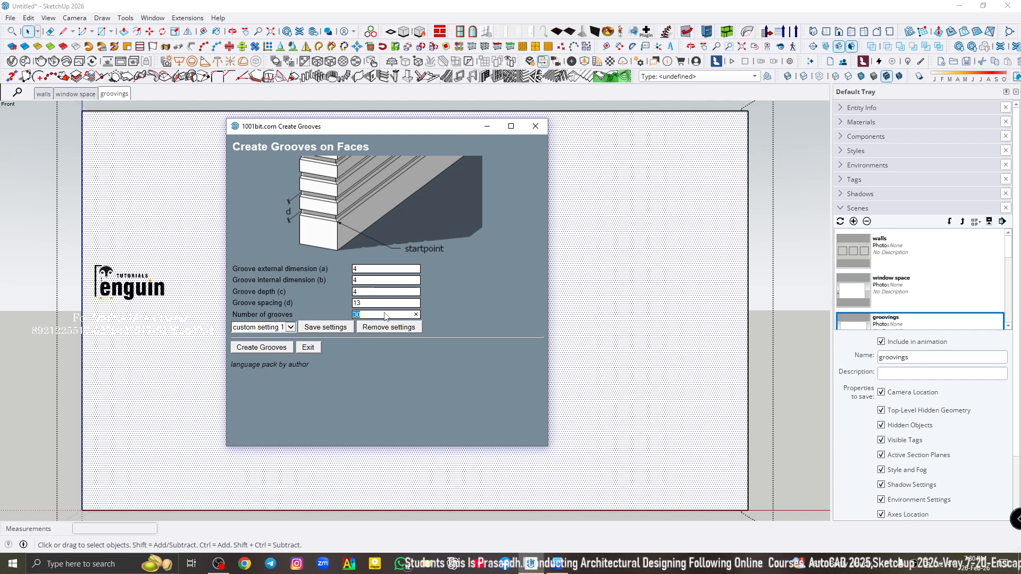
double_click(366, 304)
click(370, 304)
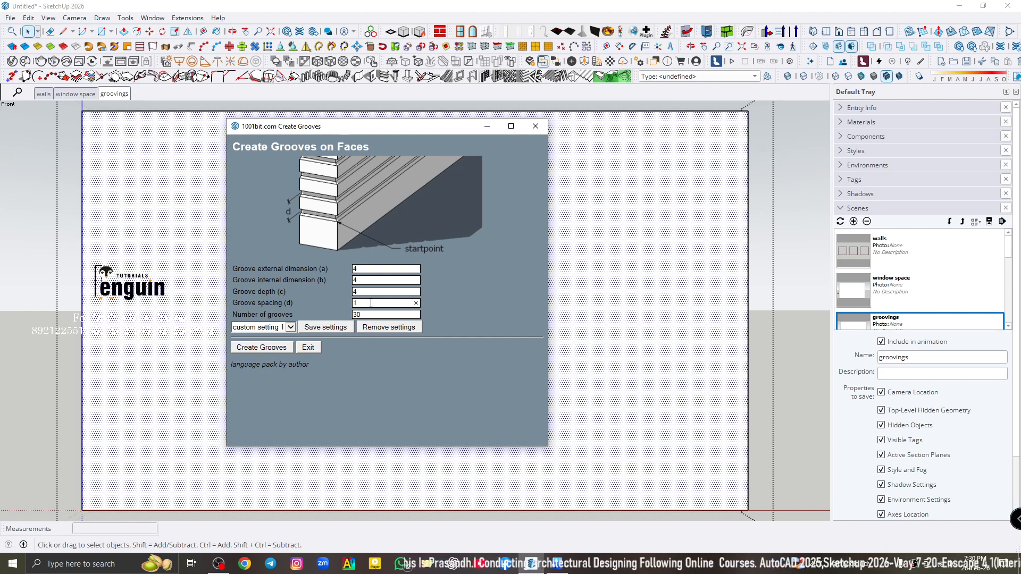
double_click(371, 315)
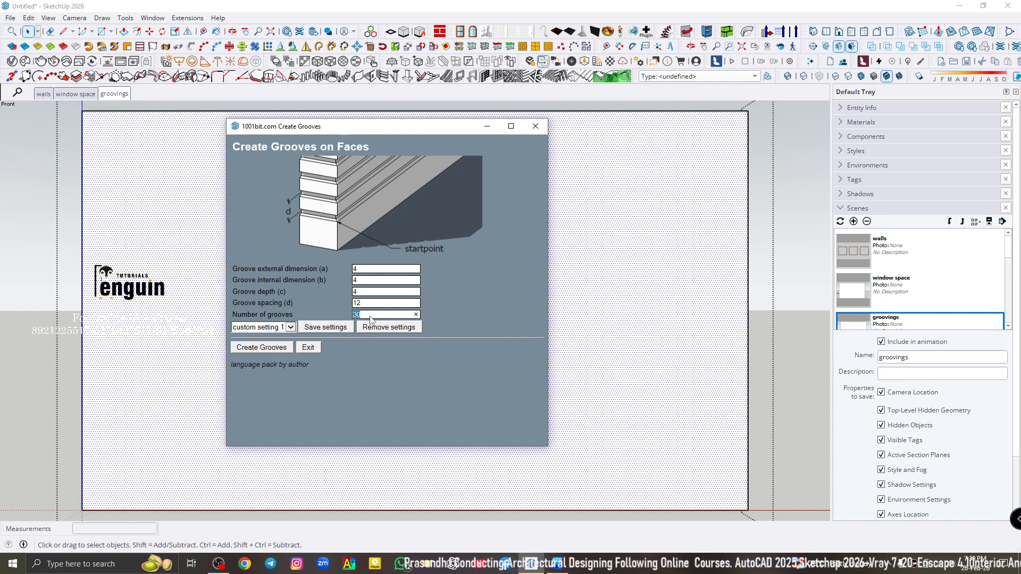
- Create the horizontal grooves on the wall's front face starting at its lower-left corner, and accept softening the edges
click(262, 347)
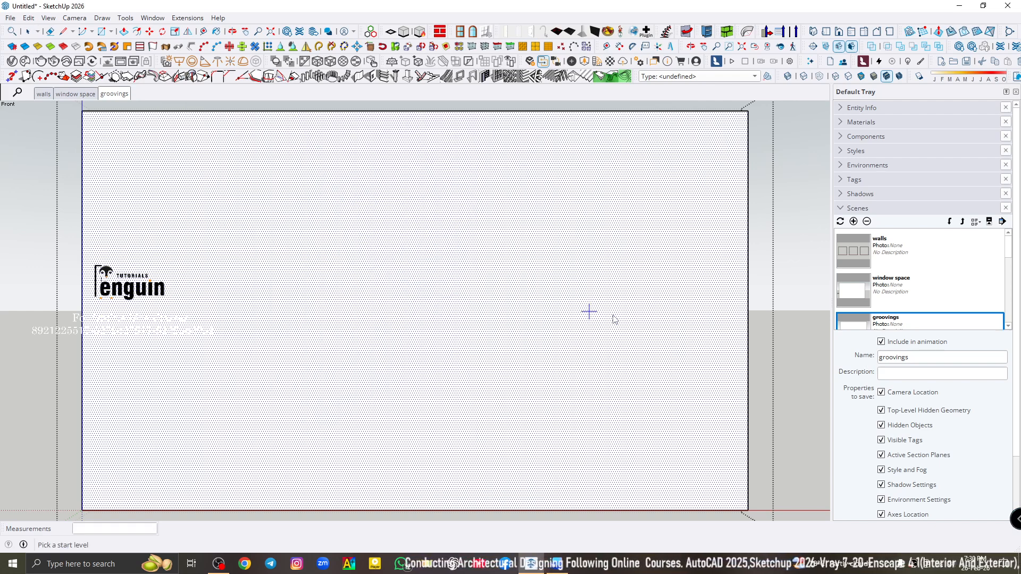
middle_drag(589, 312, 438, 404)
scroll(391, 467, up, 5)
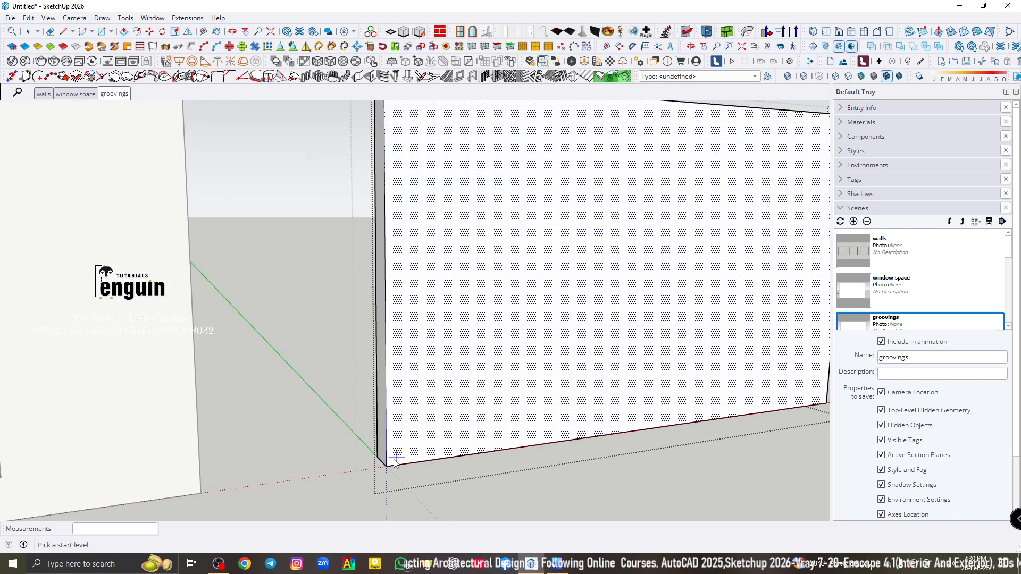
click(391, 467)
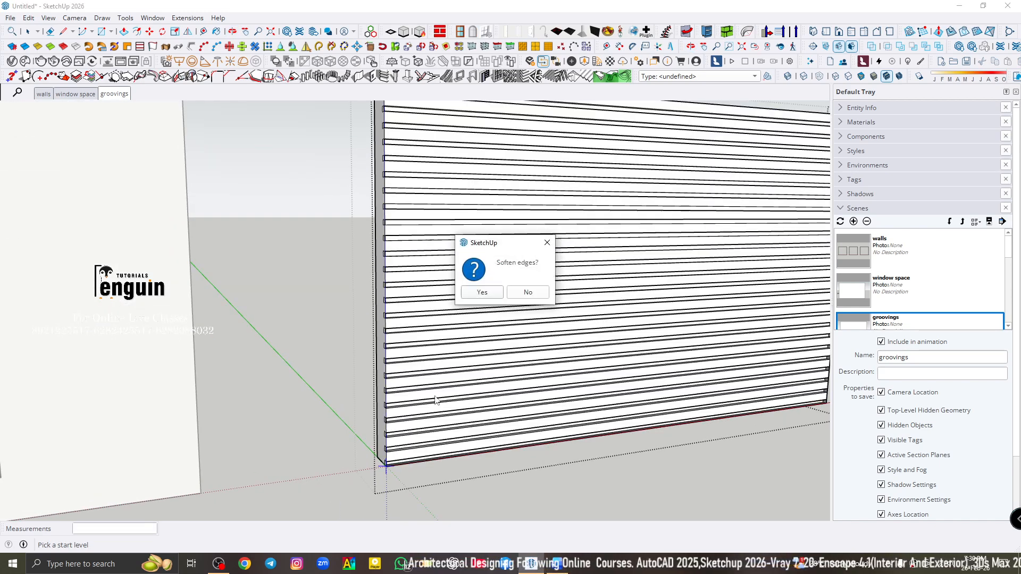
click(482, 292)
- Examine the horizontal grooves along the wall's front face, side edge and upper part from several angles
scroll(392, 364, down, 5)
scroll(627, 297, down, 1)
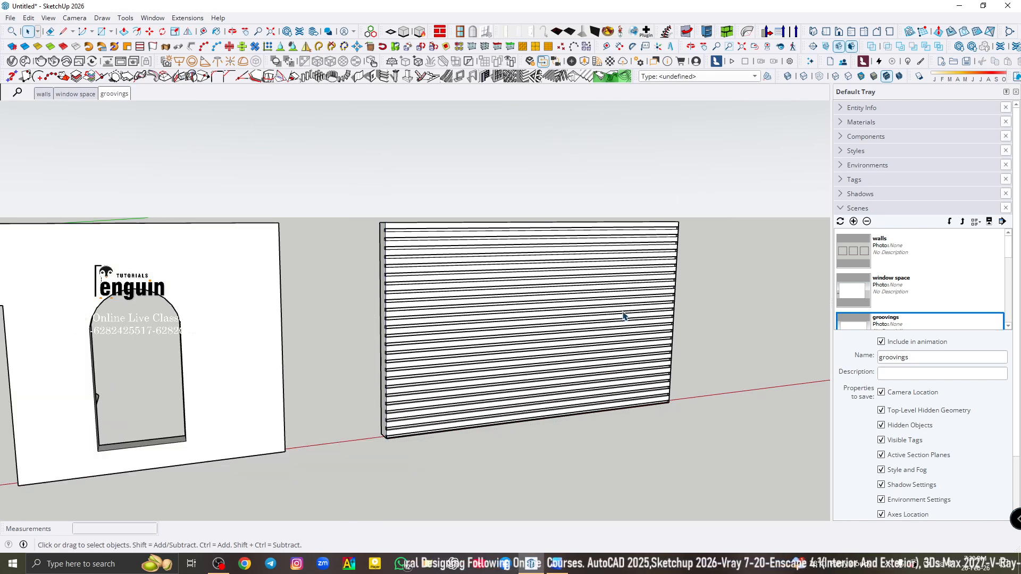
middle_drag(624, 316, 319, 387)
scroll(306, 379, up, 5)
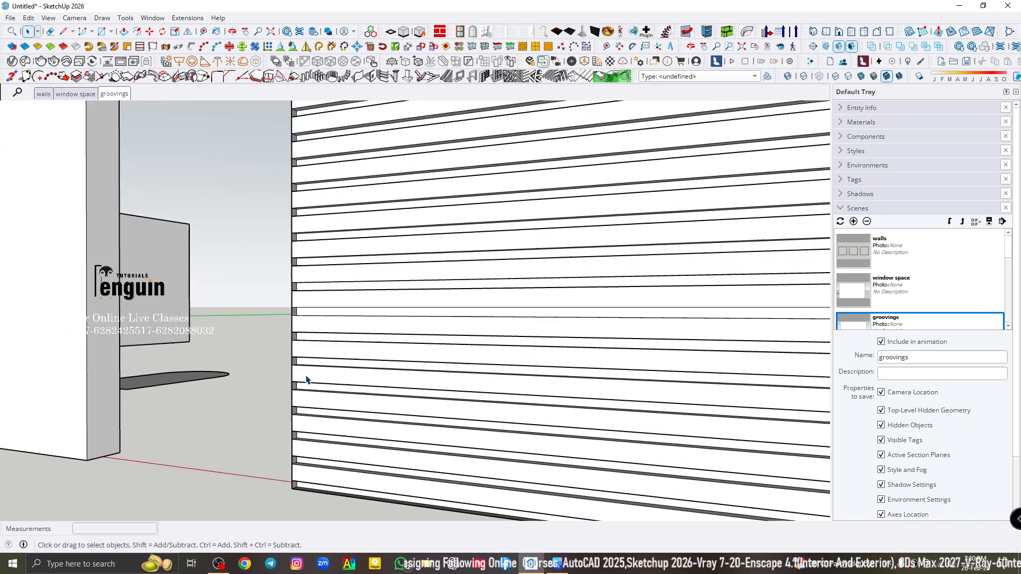
scroll(307, 379, up, 3)
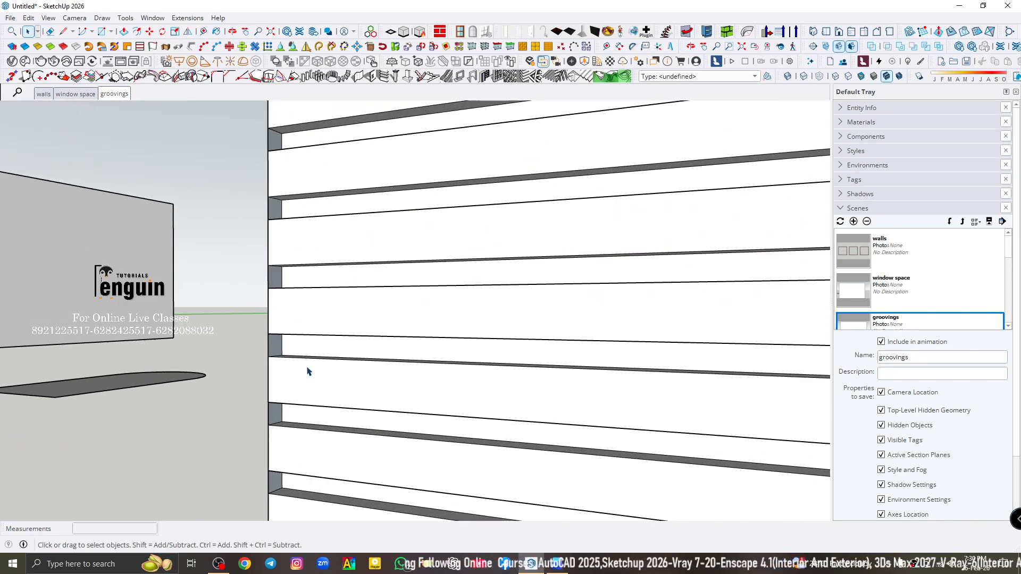
scroll(307, 372, down, 6)
middle_drag(311, 375, 611, 348)
scroll(719, 295, up, 5)
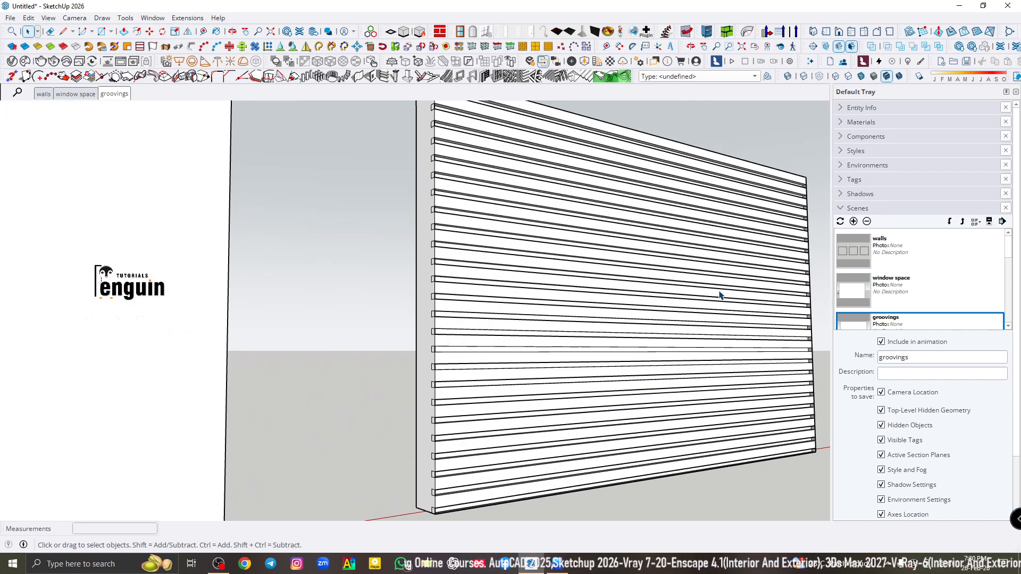
scroll(256, 386, down, 4)
scroll(361, 450, up, 6)
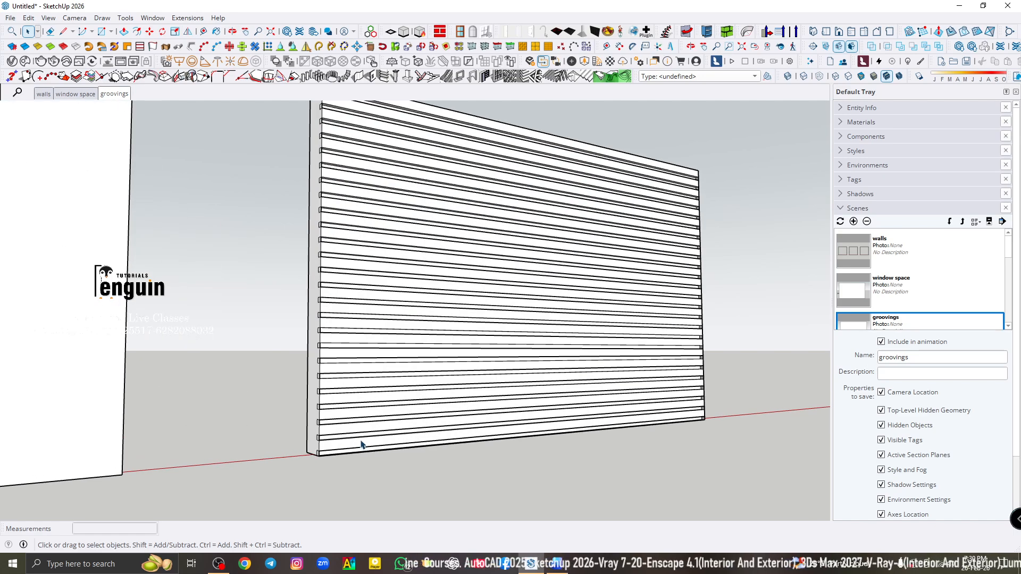
scroll(353, 467, down, 5)
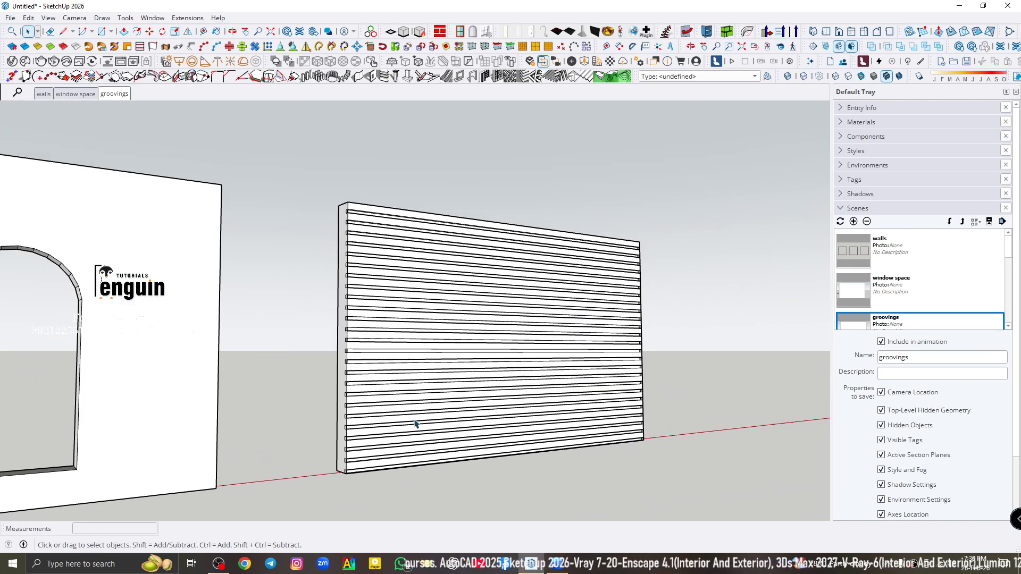
scroll(393, 236, up, 4)
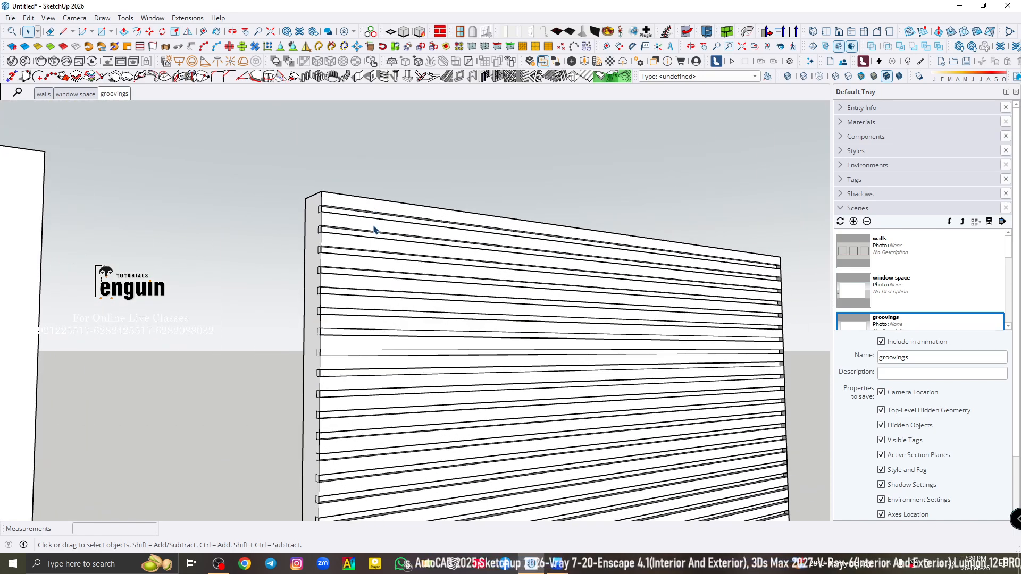
- Select the wall's back face inside its group and open the Create Grooves settings for horizontal groove lines
middle_drag(340, 241, 903, 415)
double_click(382, 293)
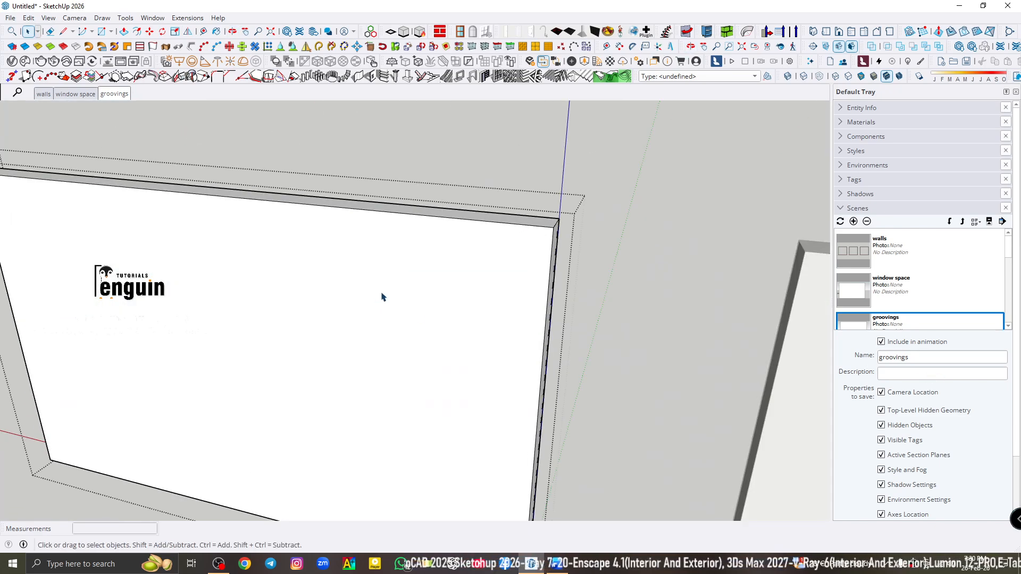
click(381, 296)
click(383, 77)
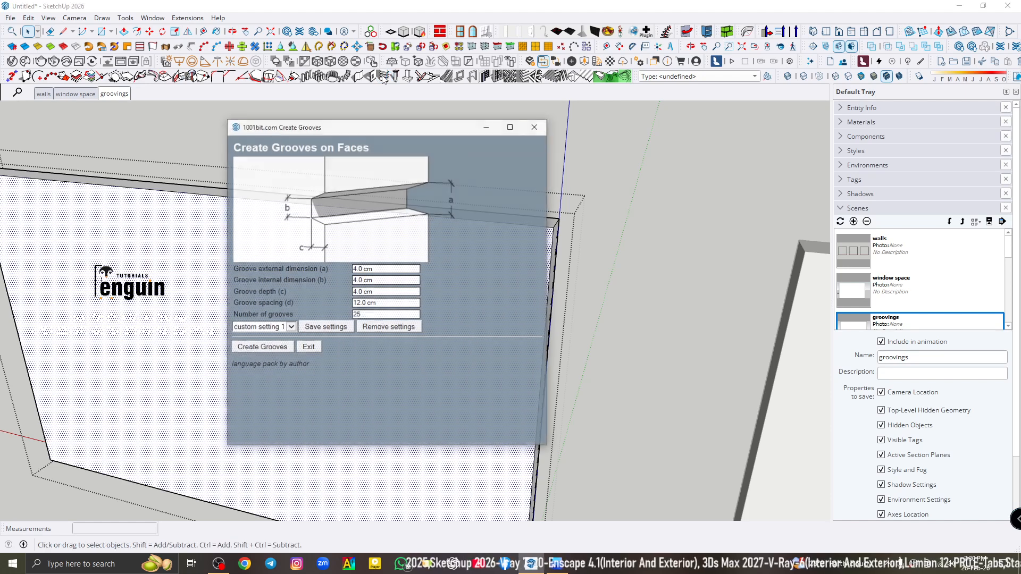
- Set the groove external and internal dimensions to 2.5 cm and the groove depth to 5 cm
click(379, 269)
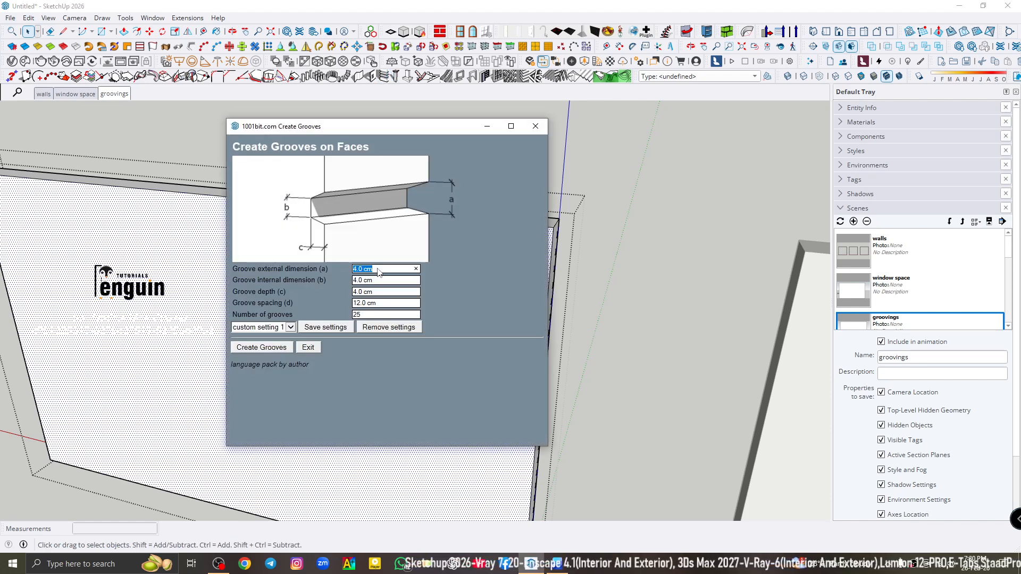
text(2.5)
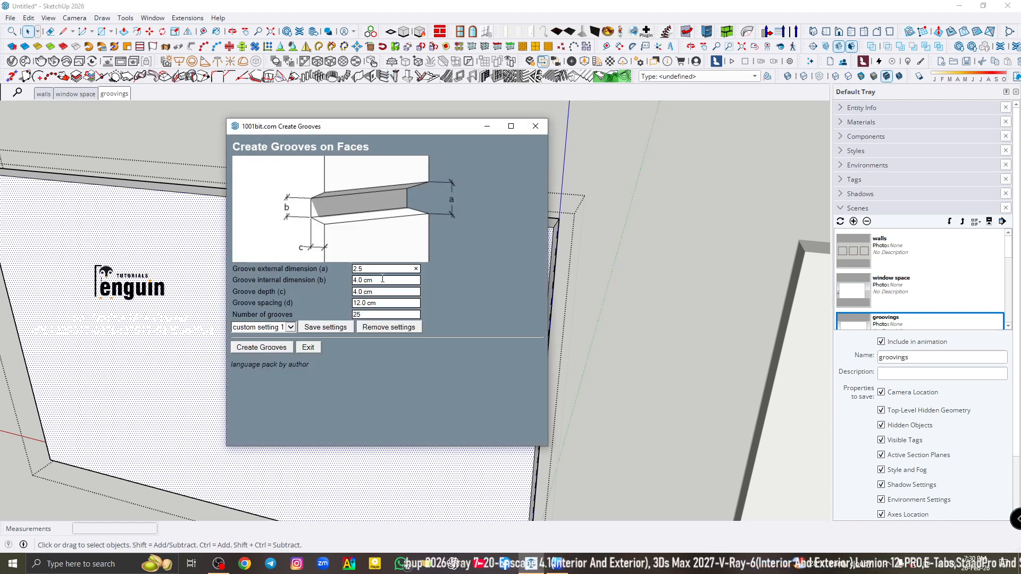
click(380, 281)
text(2.)
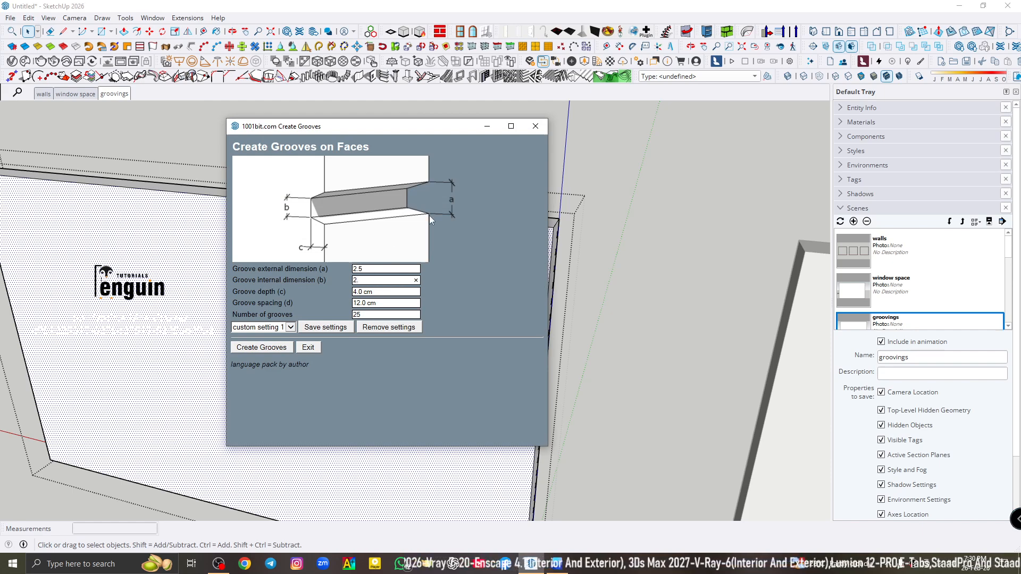
text(5)
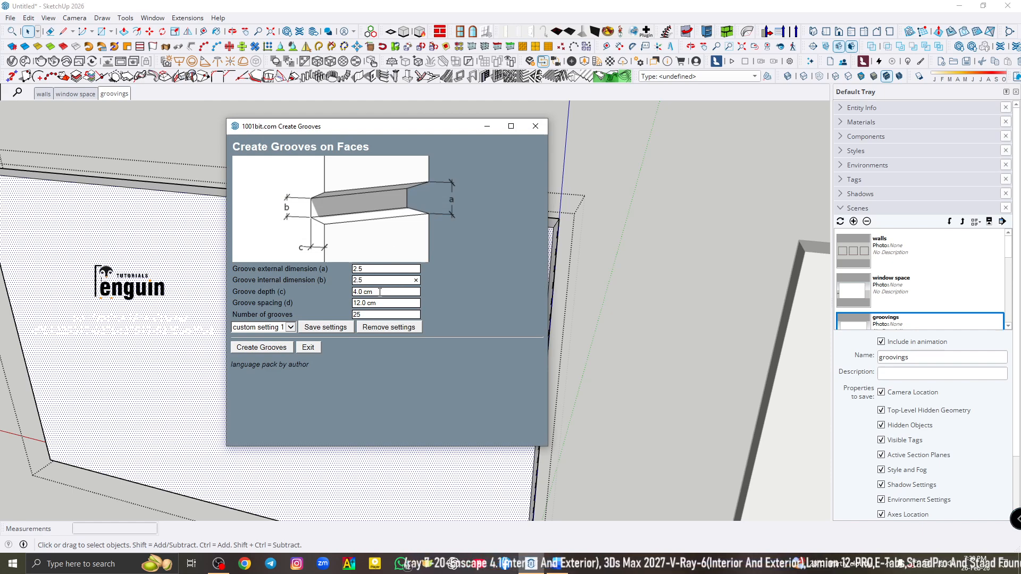
click(380, 292)
text(5)
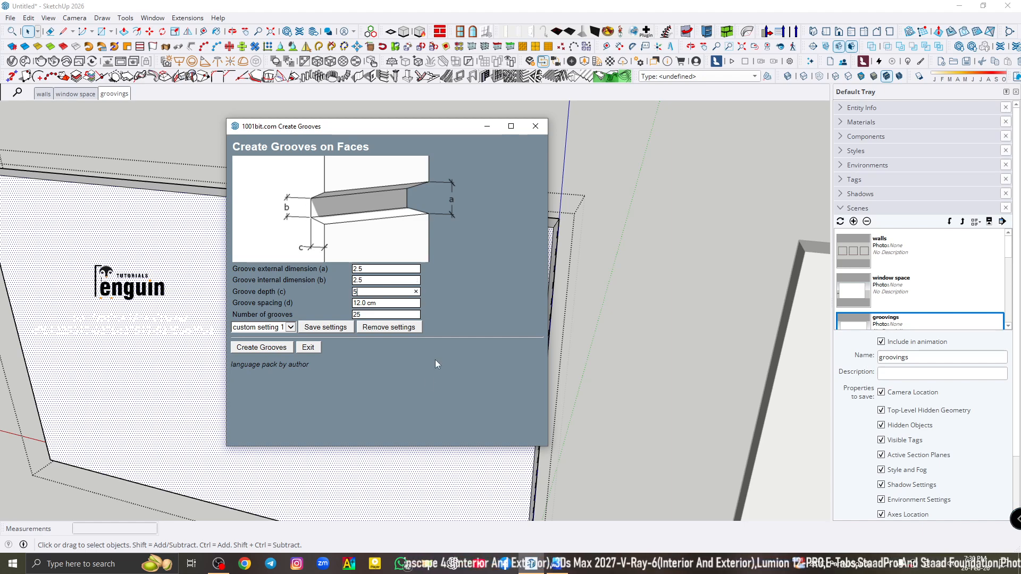
- Set the groove spacing to 10 cm and the number of grooves to 30
click(385, 305)
text(10)
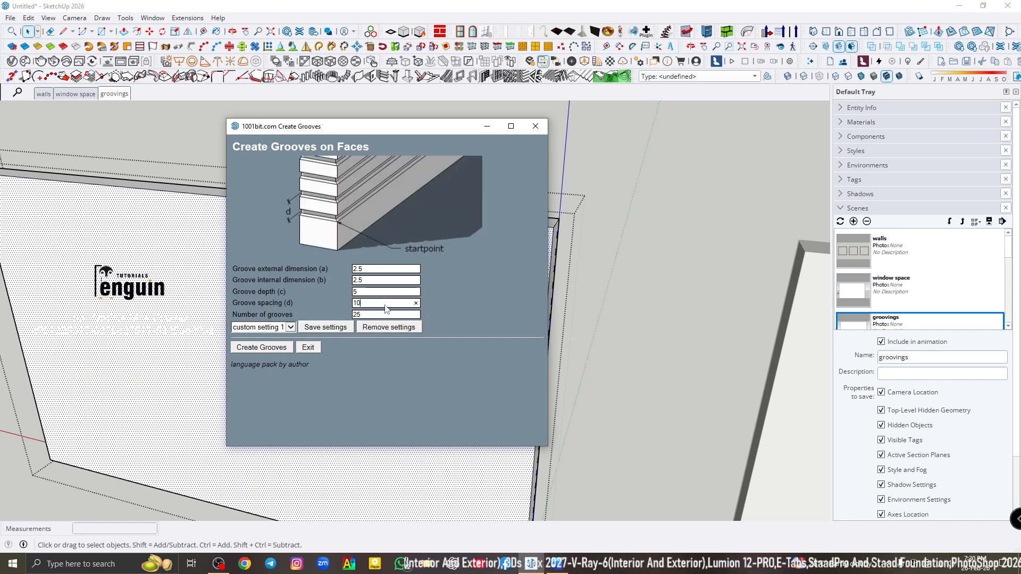
click(381, 313)
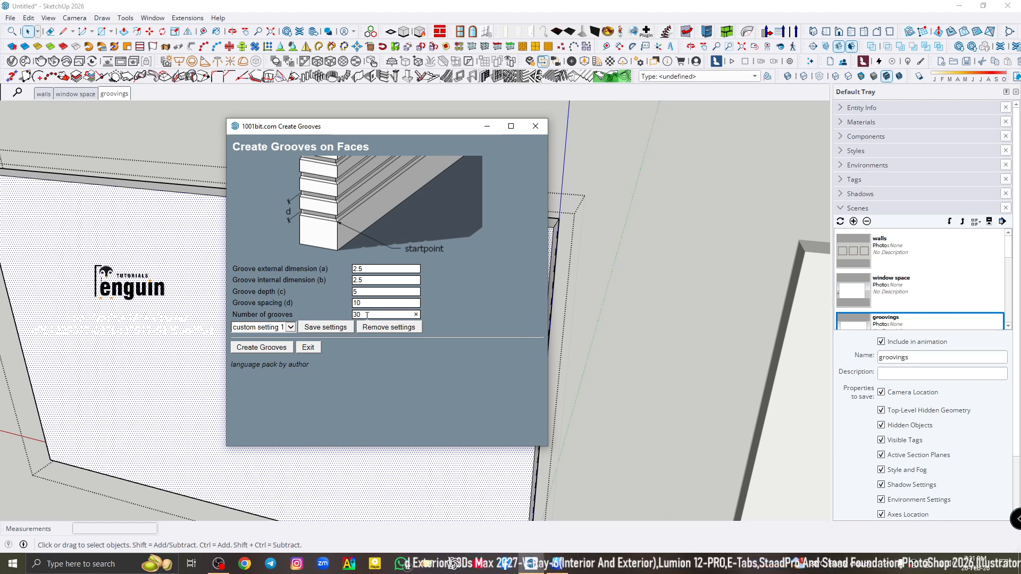
drag(367, 315, 333, 305)
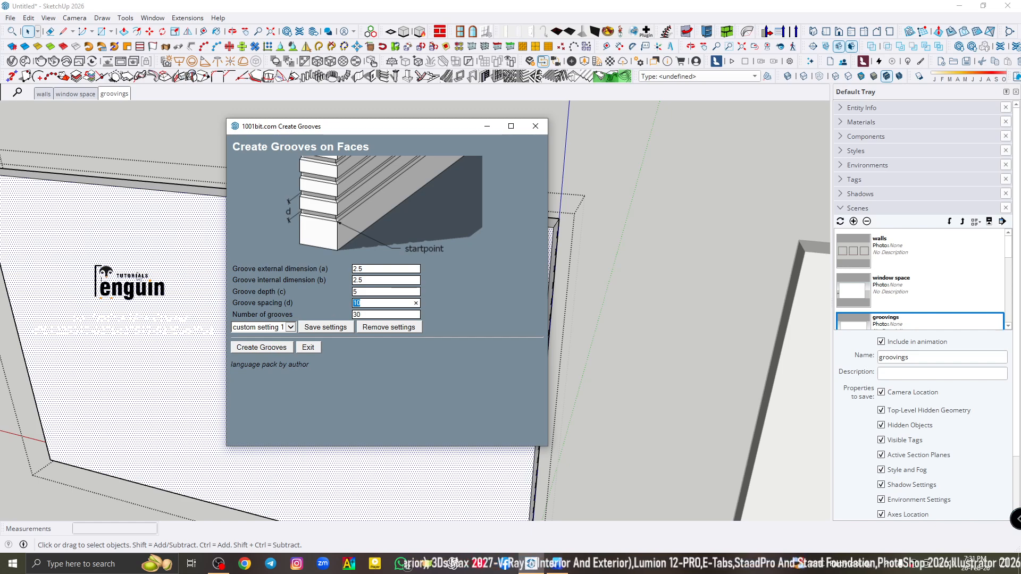
- Create the horizontal grooves on the wall's back face from its lower corner farthest from the neighbouring wall, and accept softening the edges
click(259, 348)
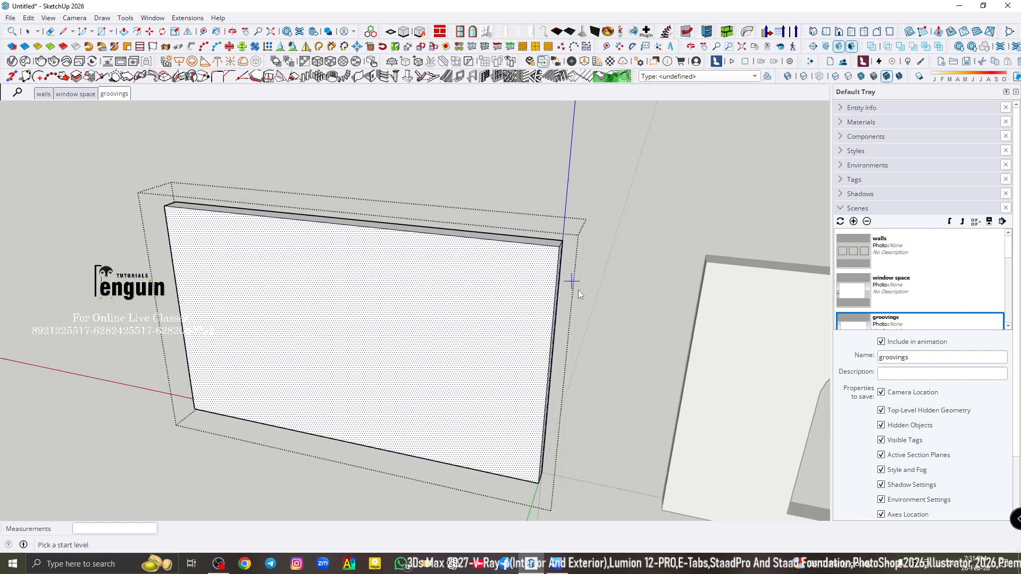
scroll(574, 290, down, 1)
scroll(234, 376, up, 3)
click(215, 411)
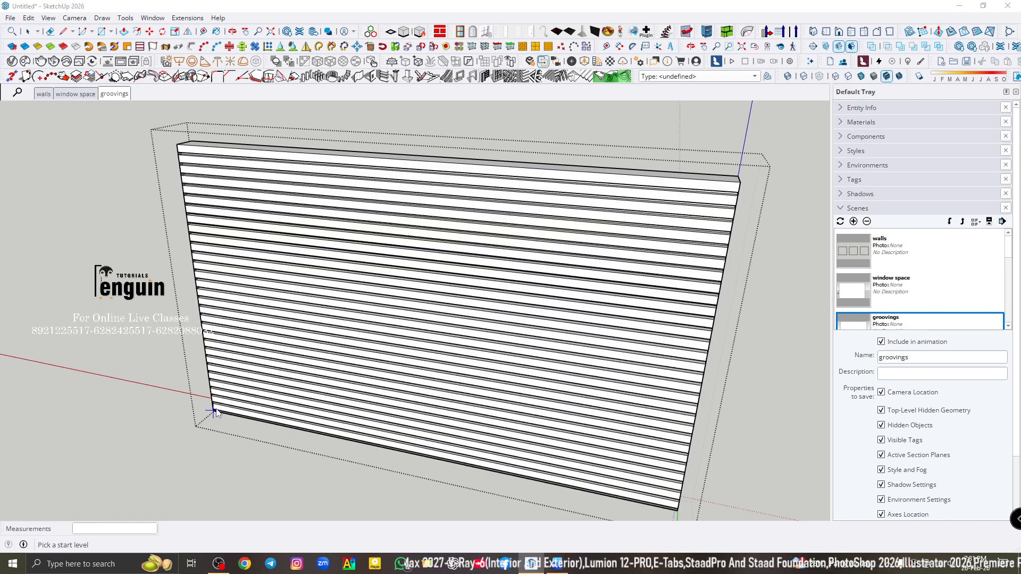
click(492, 293)
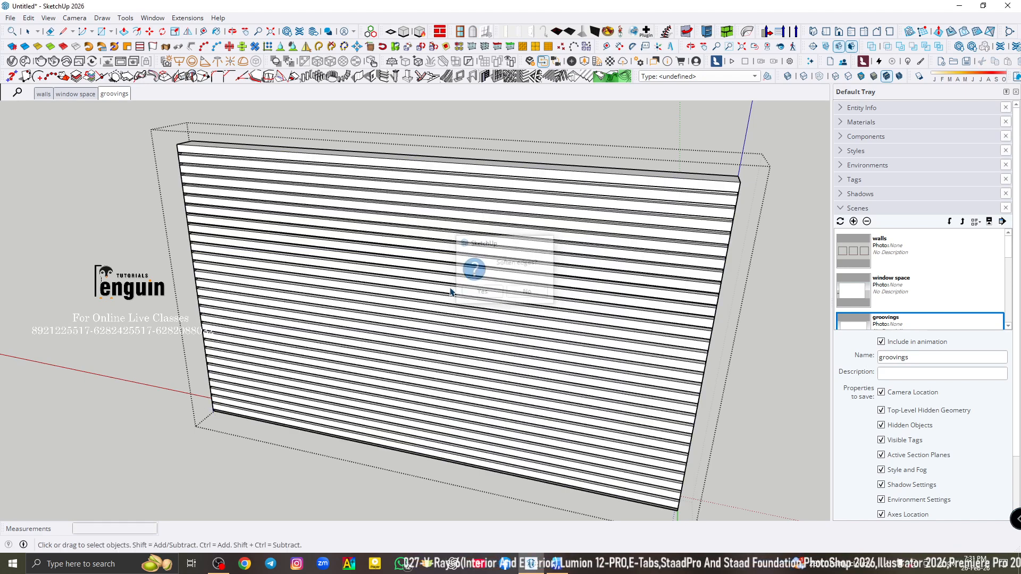
middle_drag(440, 322, 573, 231)
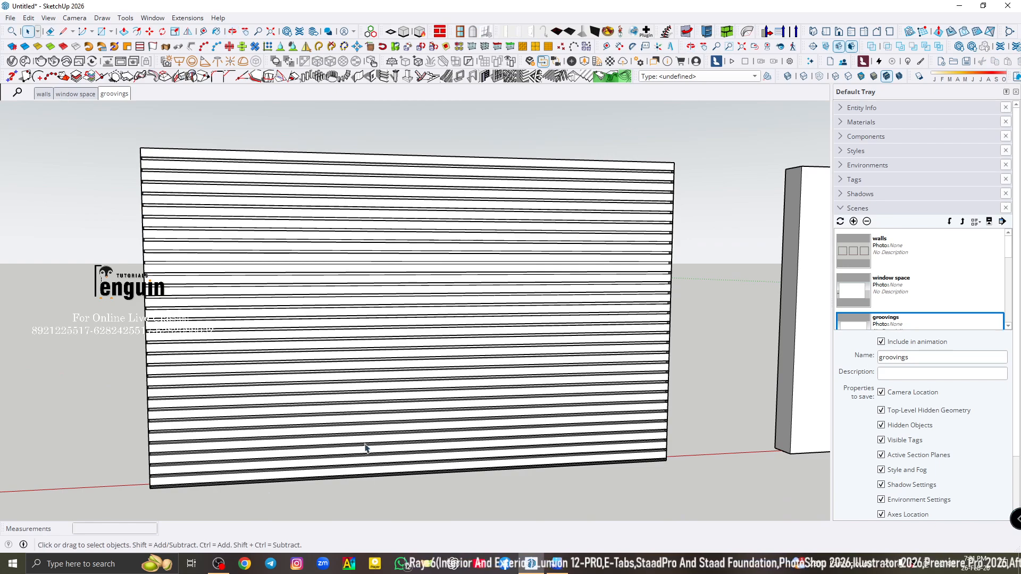
- Review the walls, groovings and window space scenes, selecting the middle room, the grooved wall and the wall with door and arched openings
scroll(194, 486, up, 5)
scroll(327, 375, down, 6)
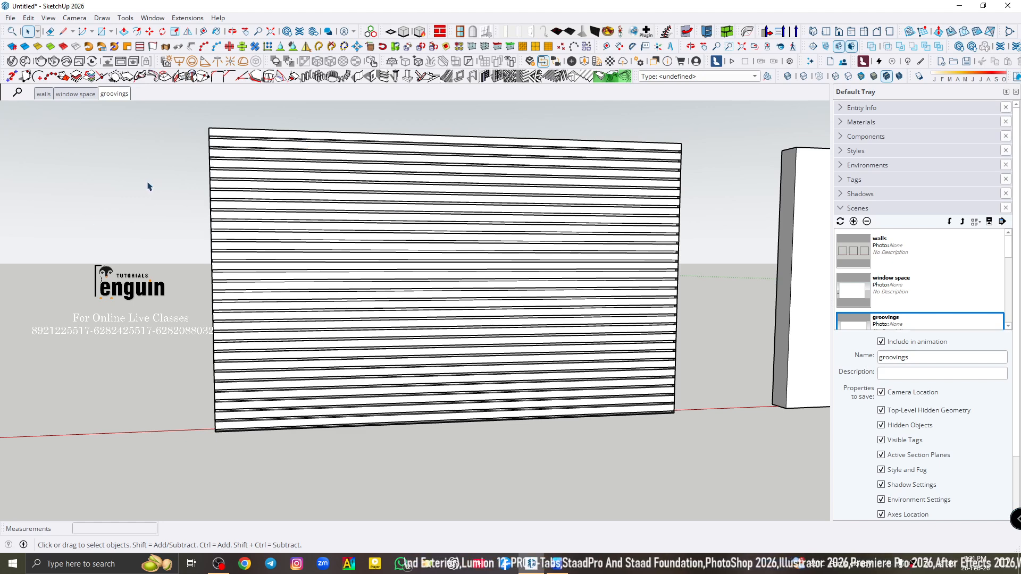
click(43, 94)
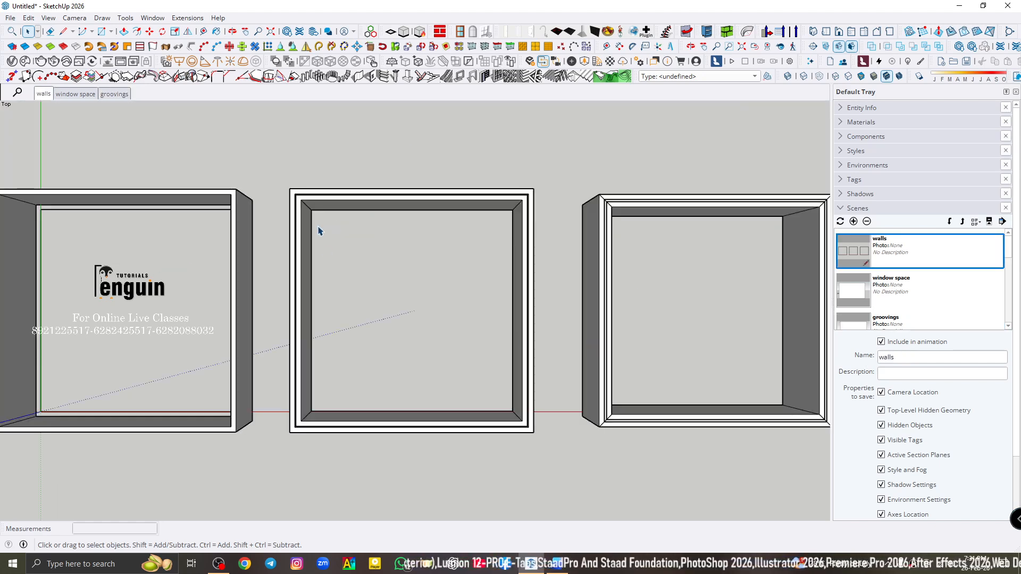
click(315, 205)
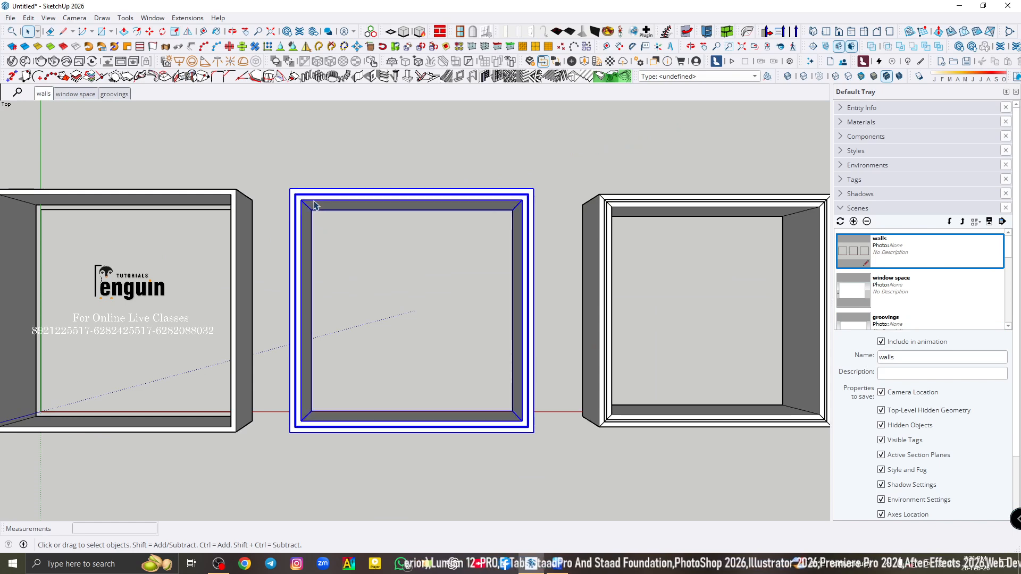
click(60, 97)
click(123, 96)
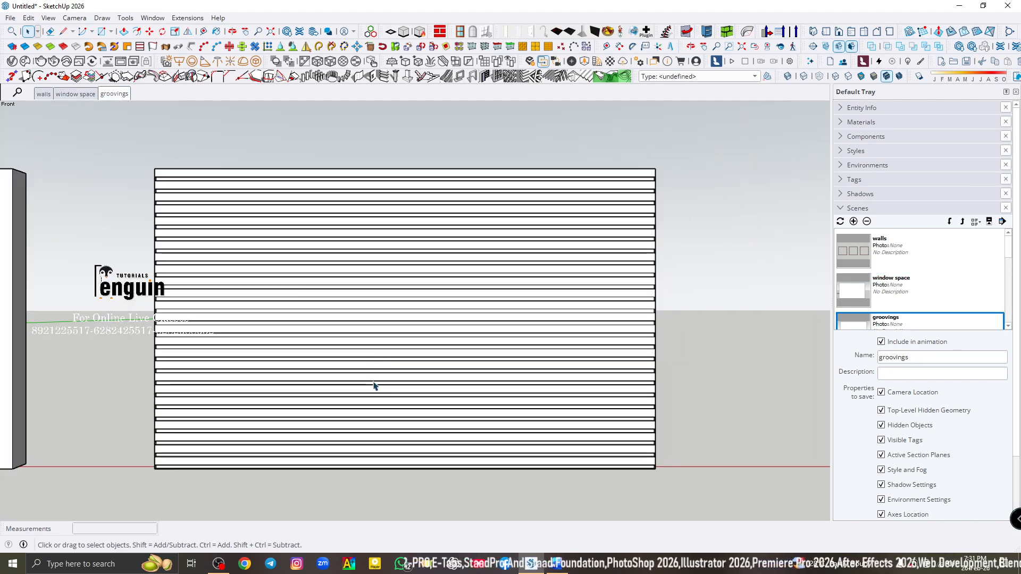
click(365, 248)
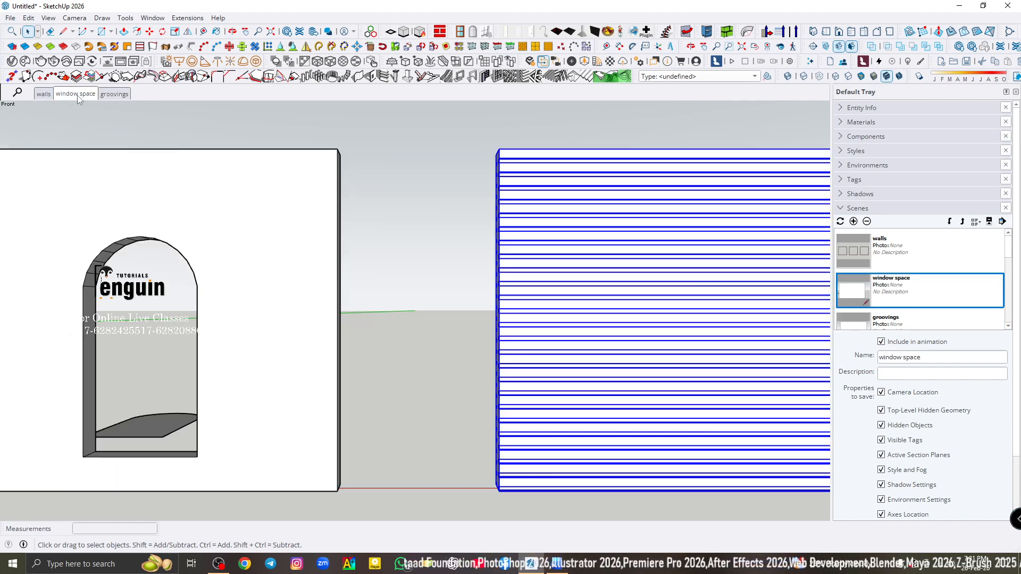
click(77, 94)
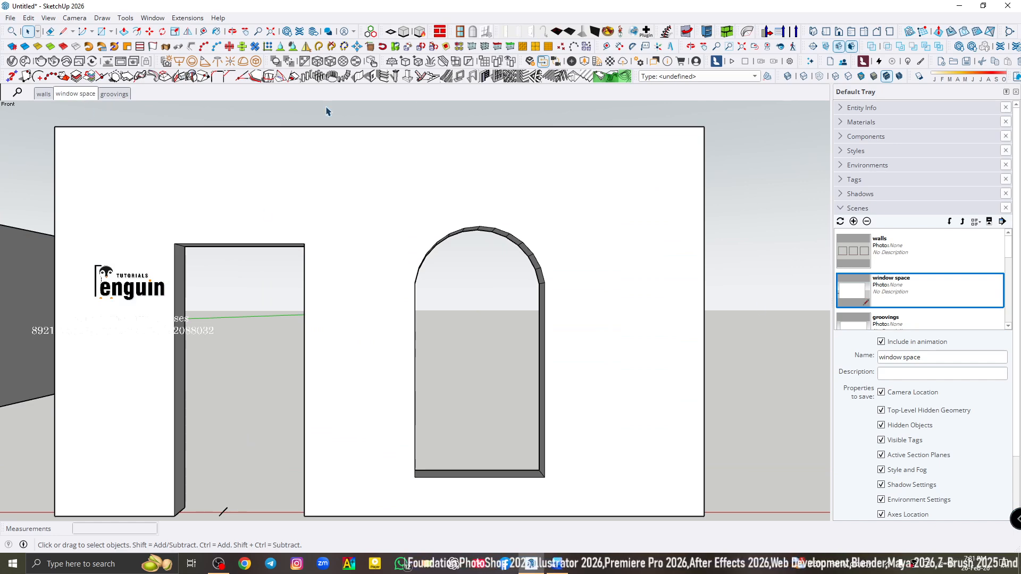
click(422, 183)
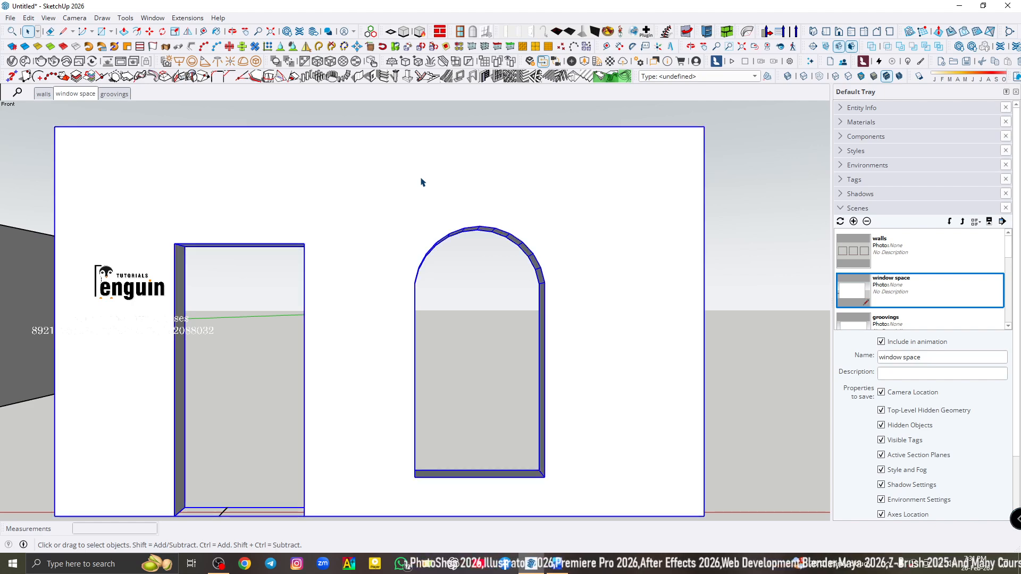